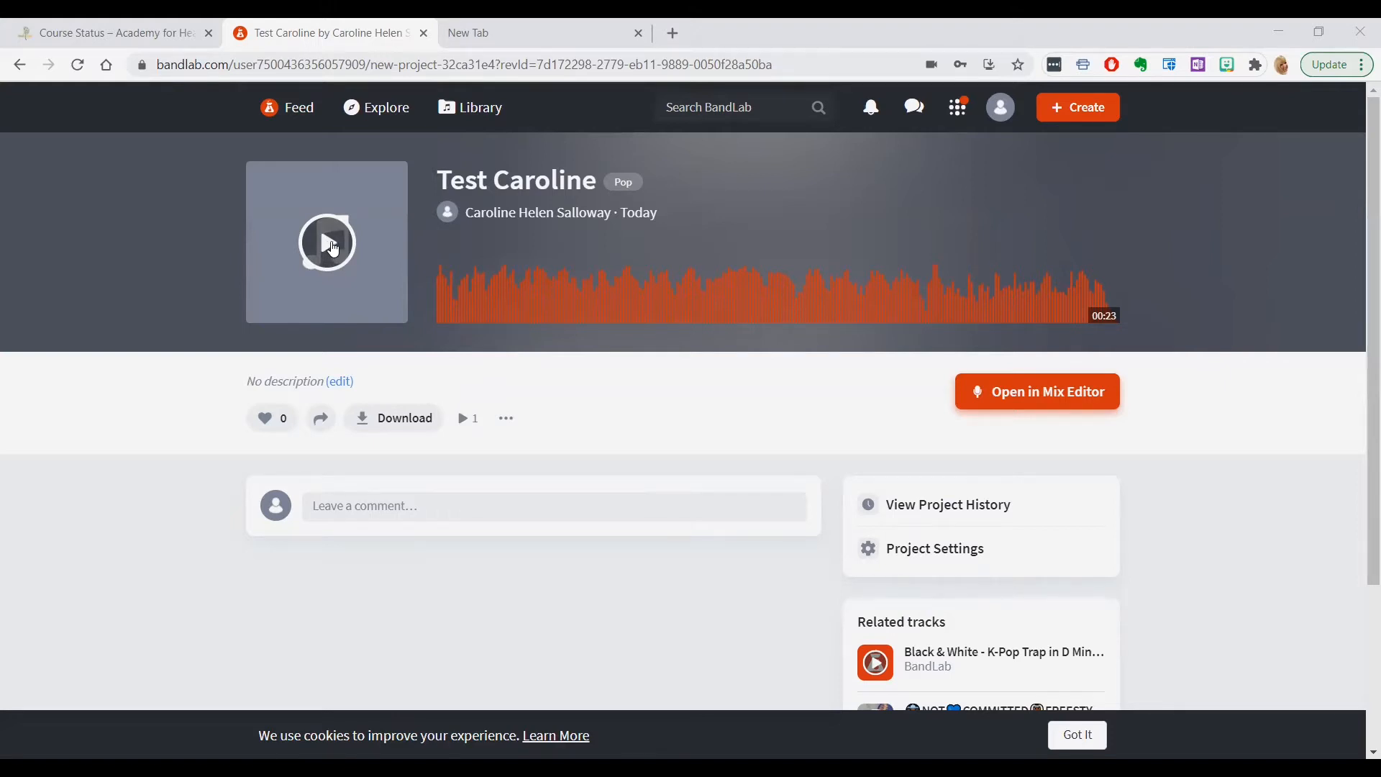
Preview the published test track and create a new project with a Drum Machine track
click(333, 249)
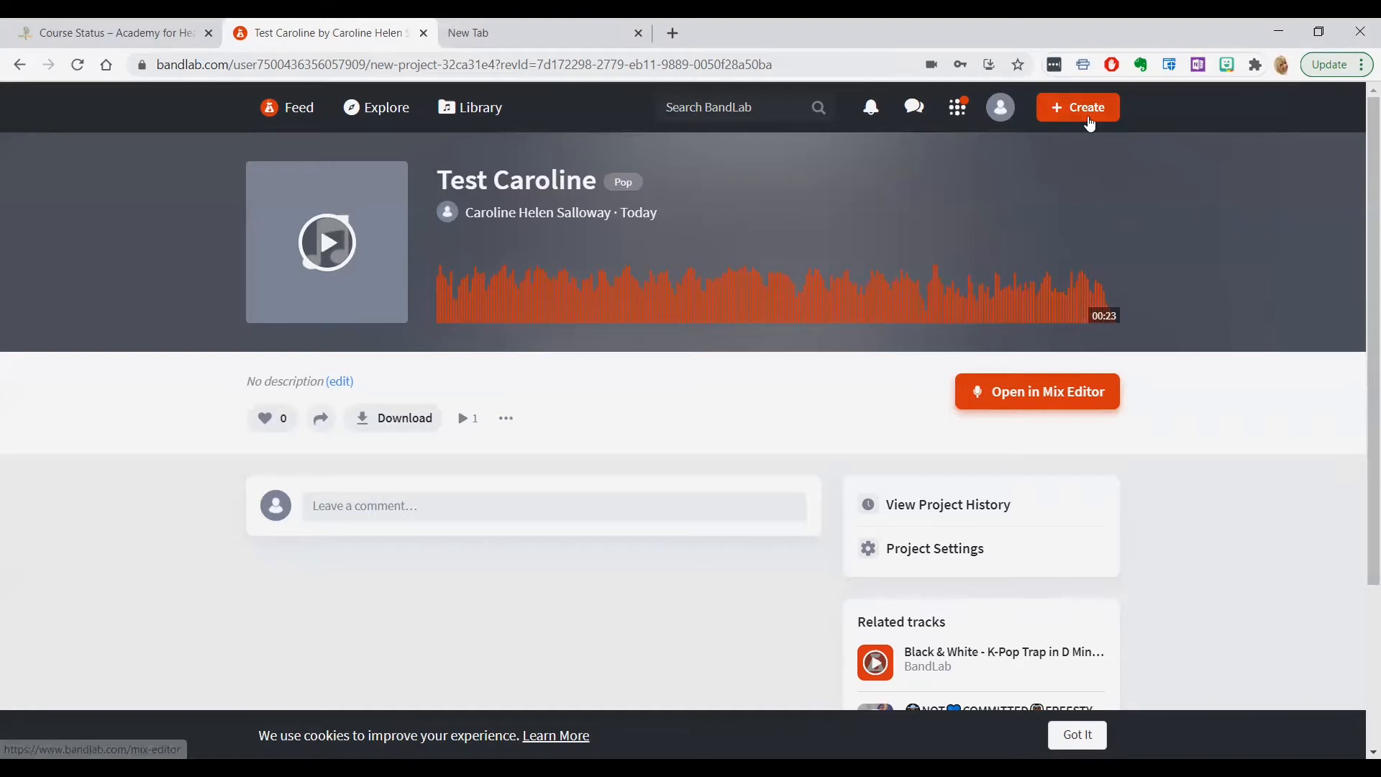
click(1074, 112)
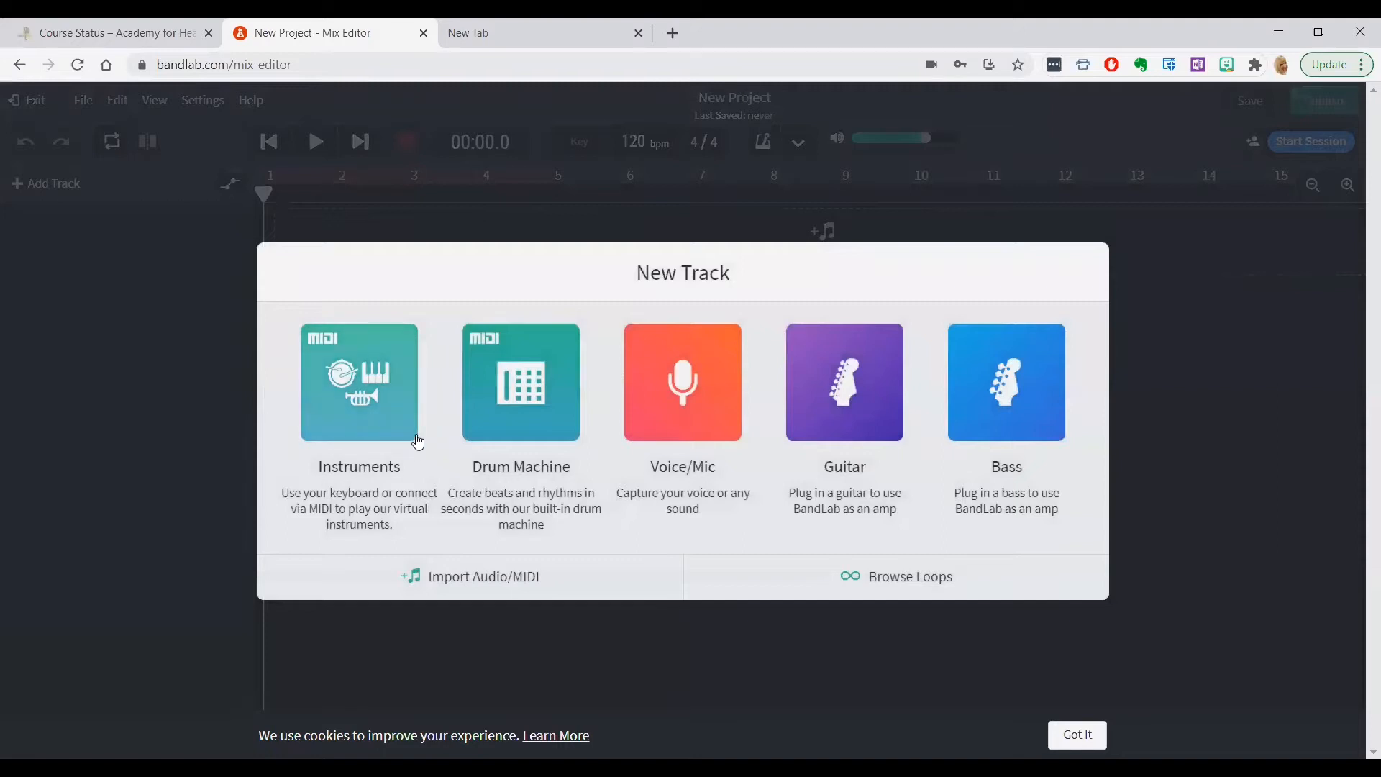
click(529, 398)
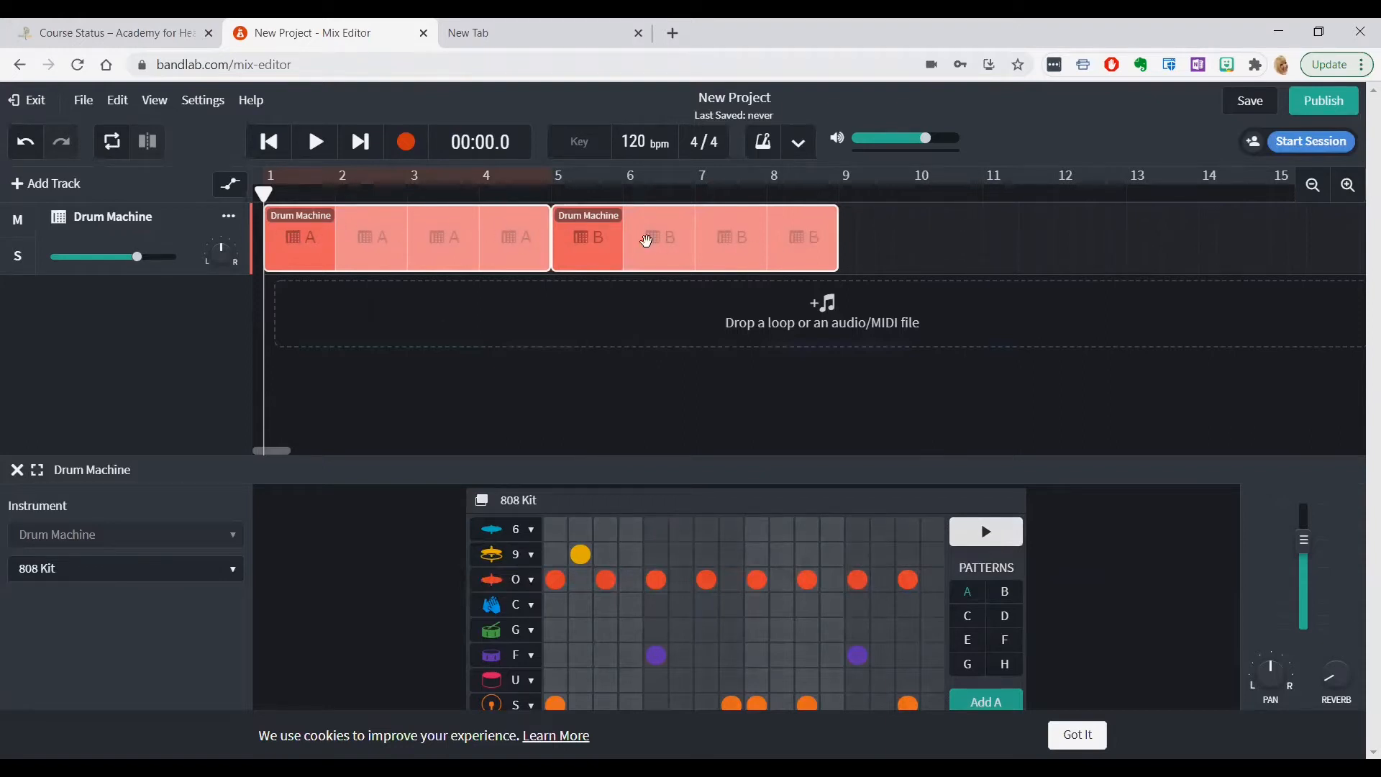
Play the drum track from the start, pause it at 14.9 s, and view patterns A and B
click(318, 143)
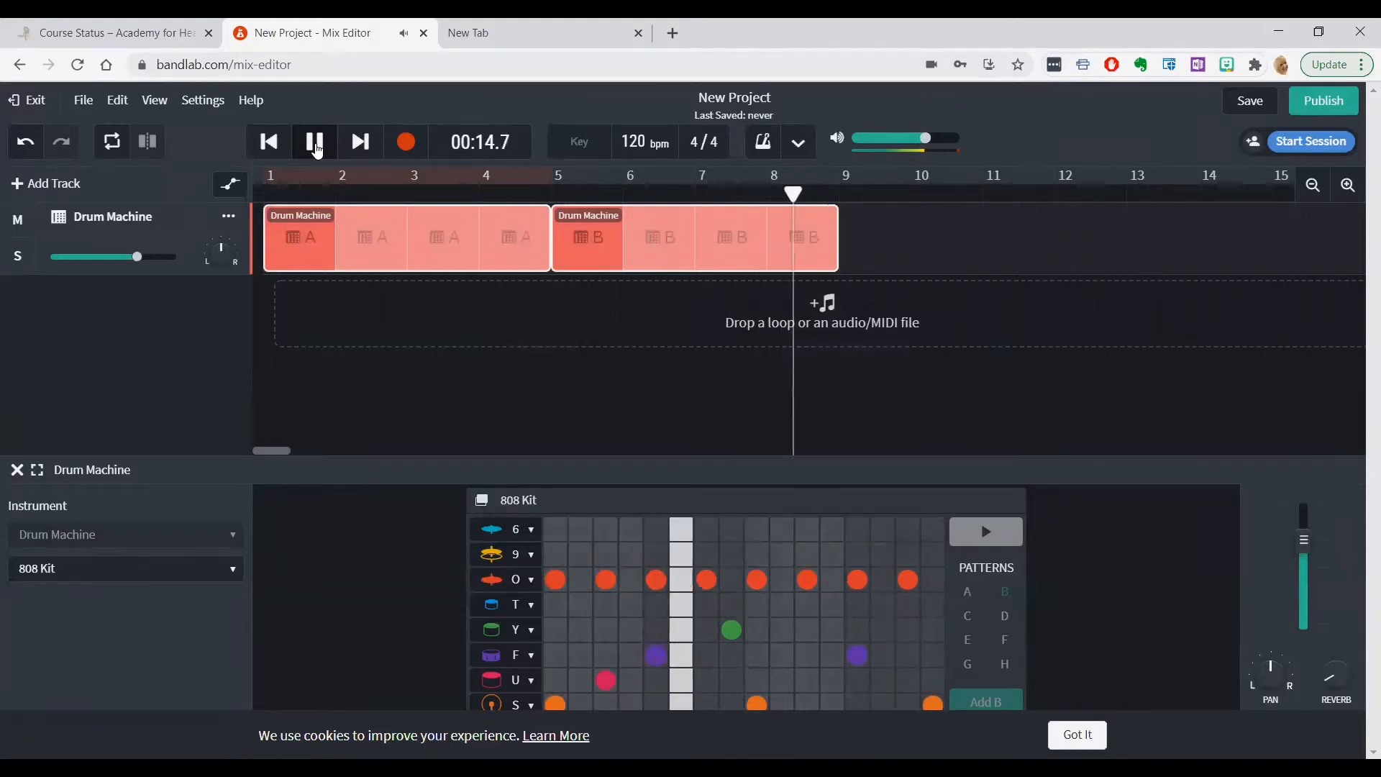
click(315, 142)
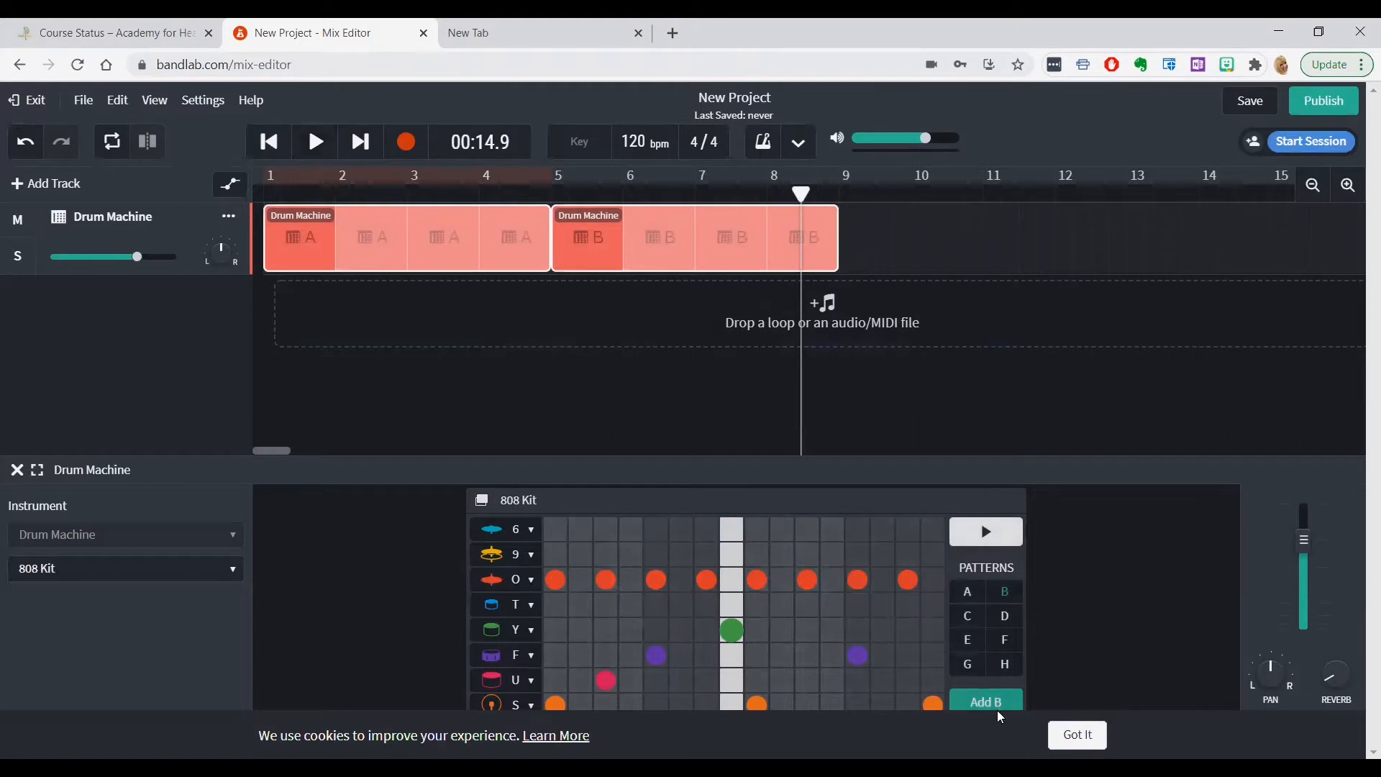
click(969, 593)
click(1003, 594)
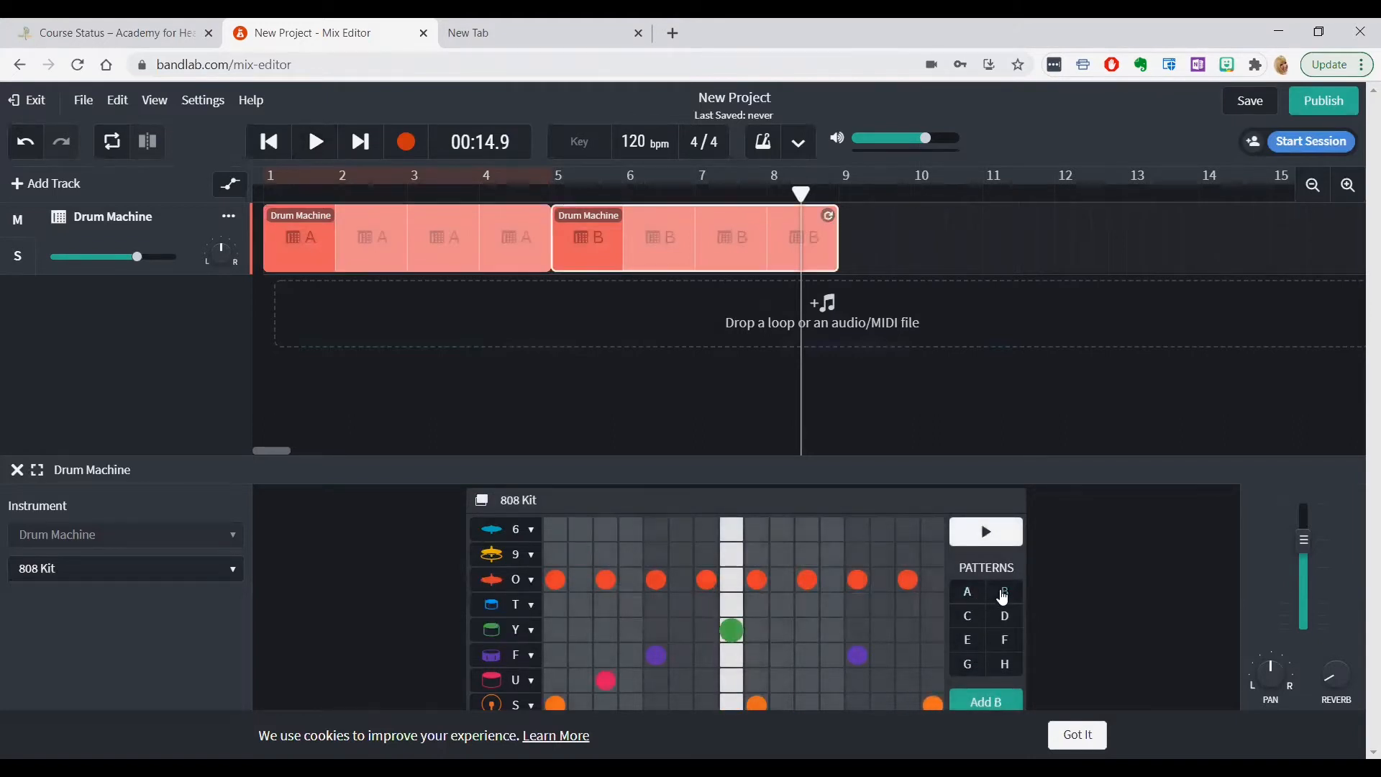
Program pattern C of the 808 Kit with scattered cymbal and drum hits and preview the beat
click(970, 617)
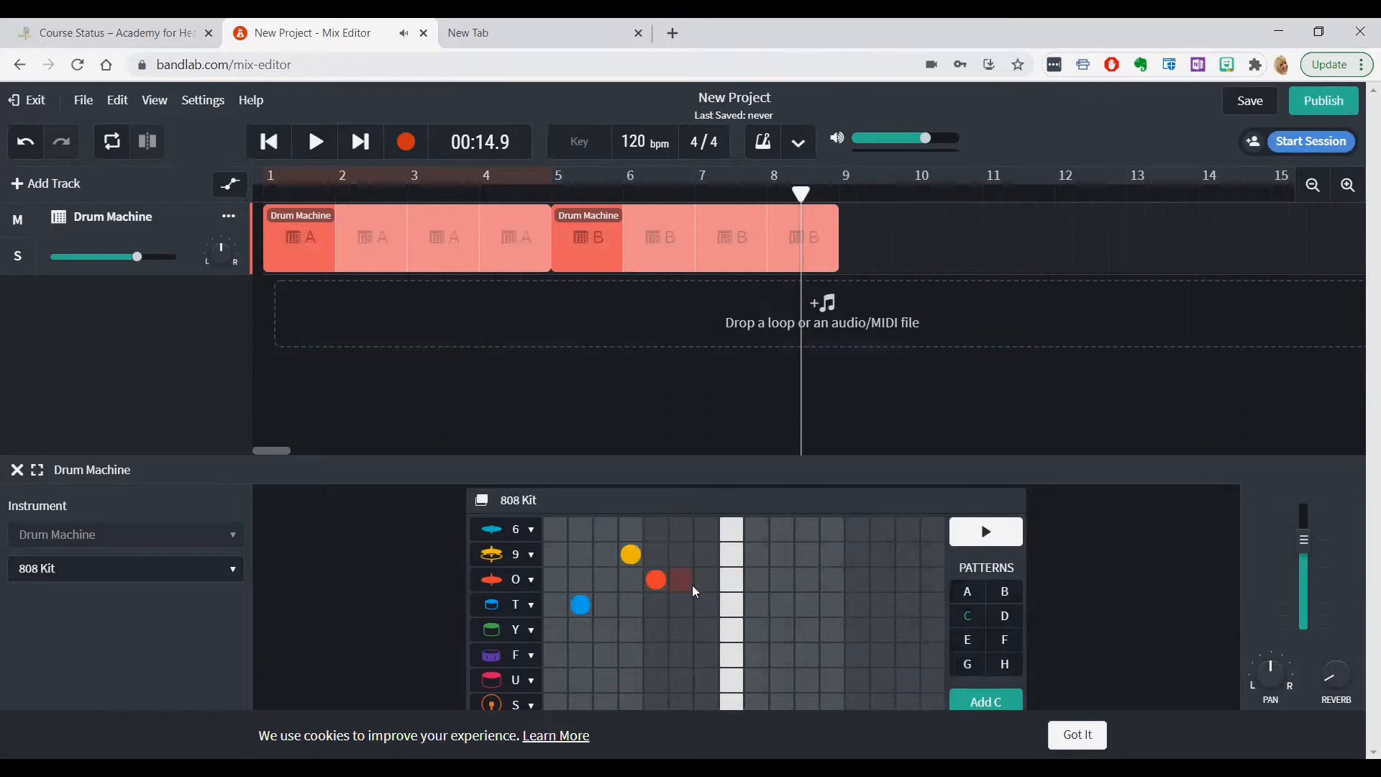
click(580, 656)
click(759, 656)
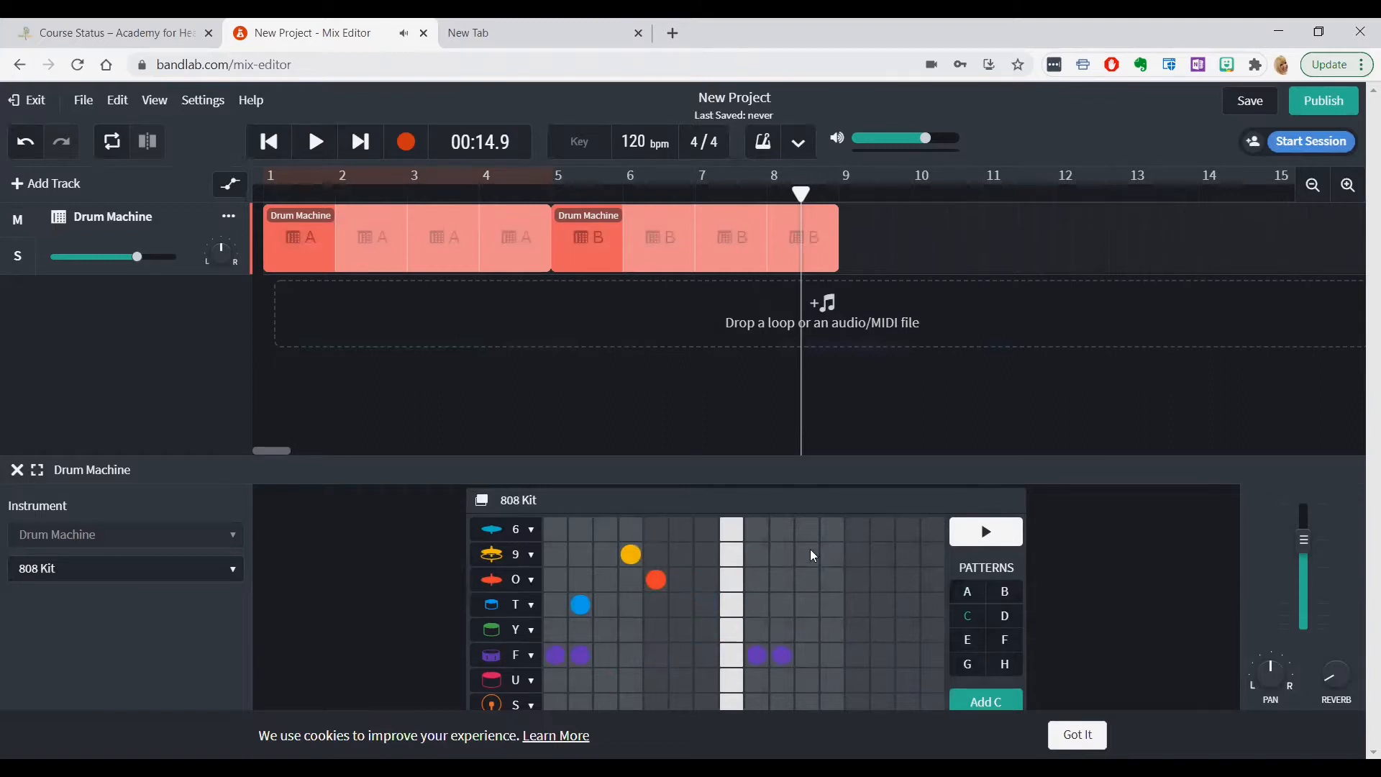
click(789, 565)
click(828, 553)
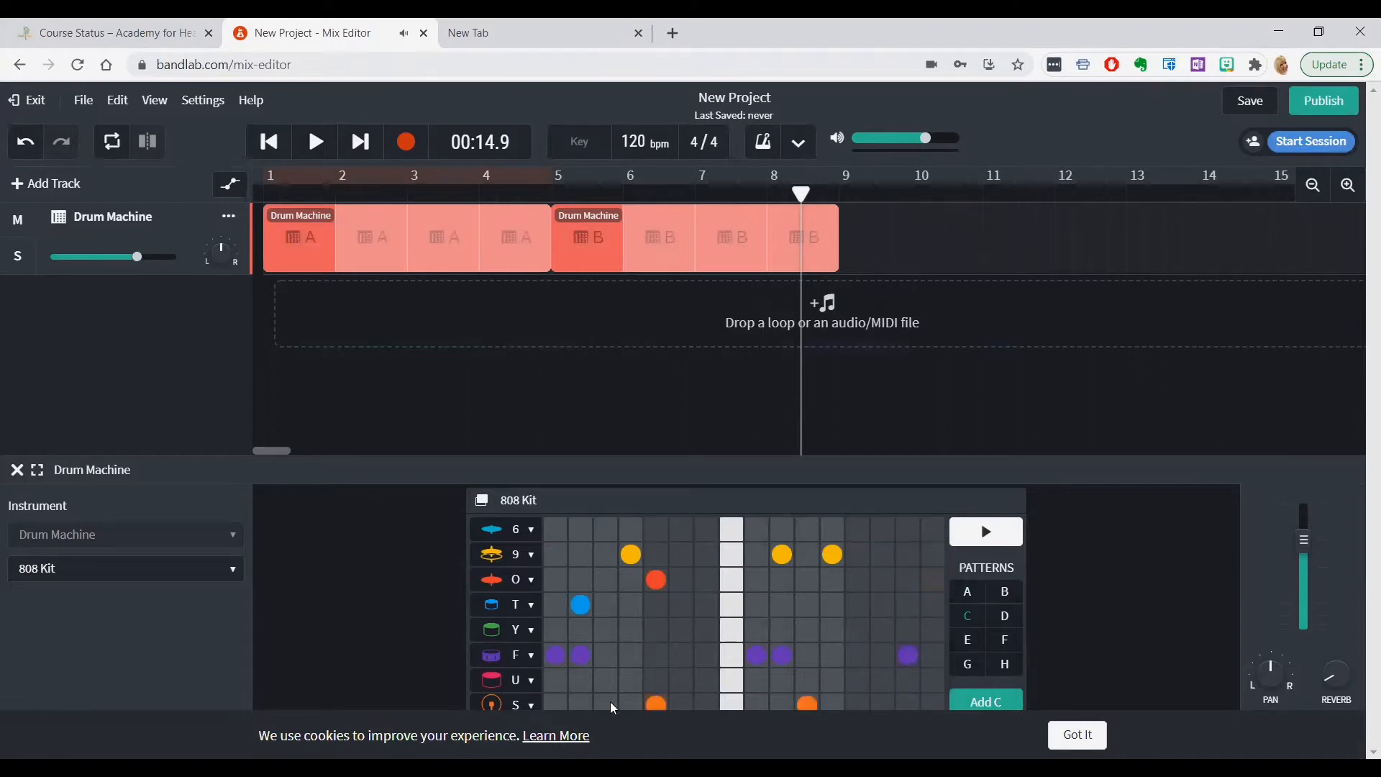
click(630, 630)
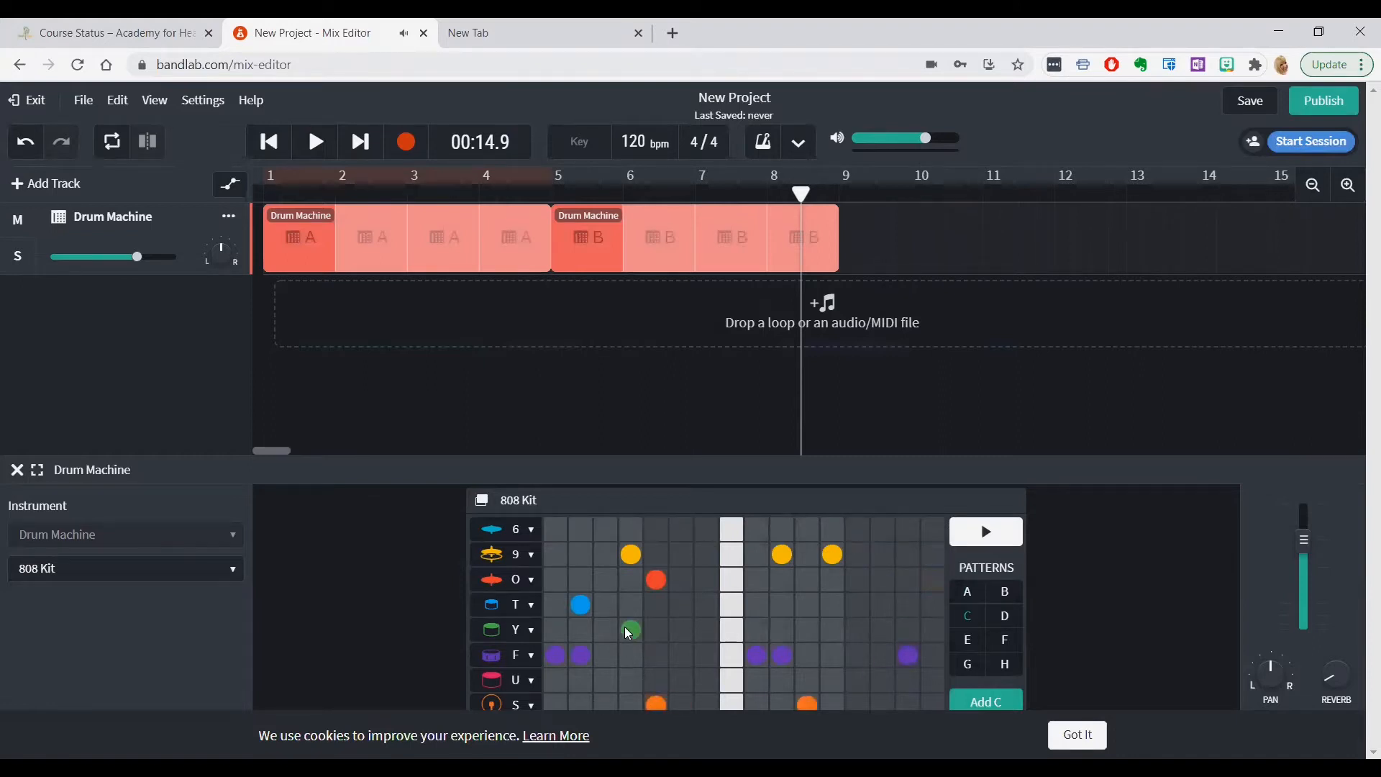
click(578, 702)
click(860, 530)
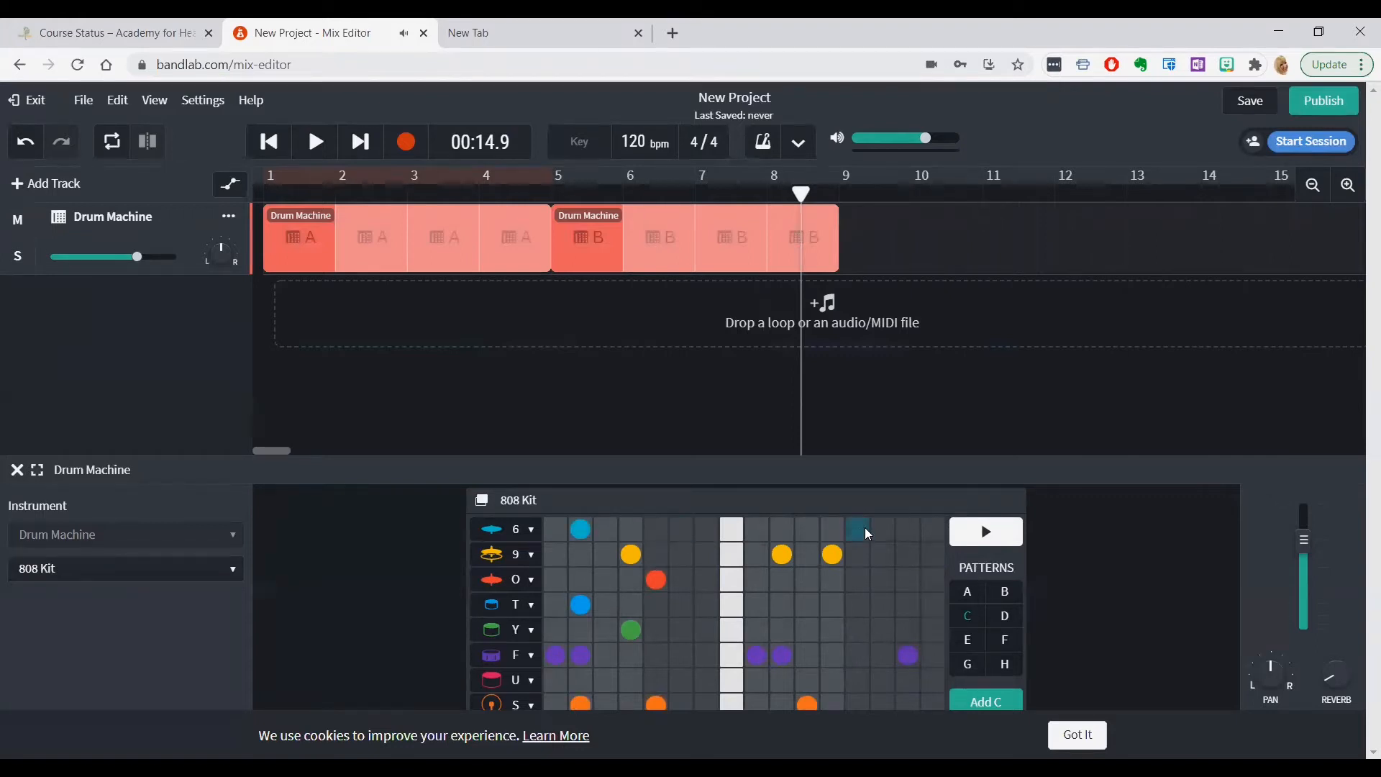
click(992, 542)
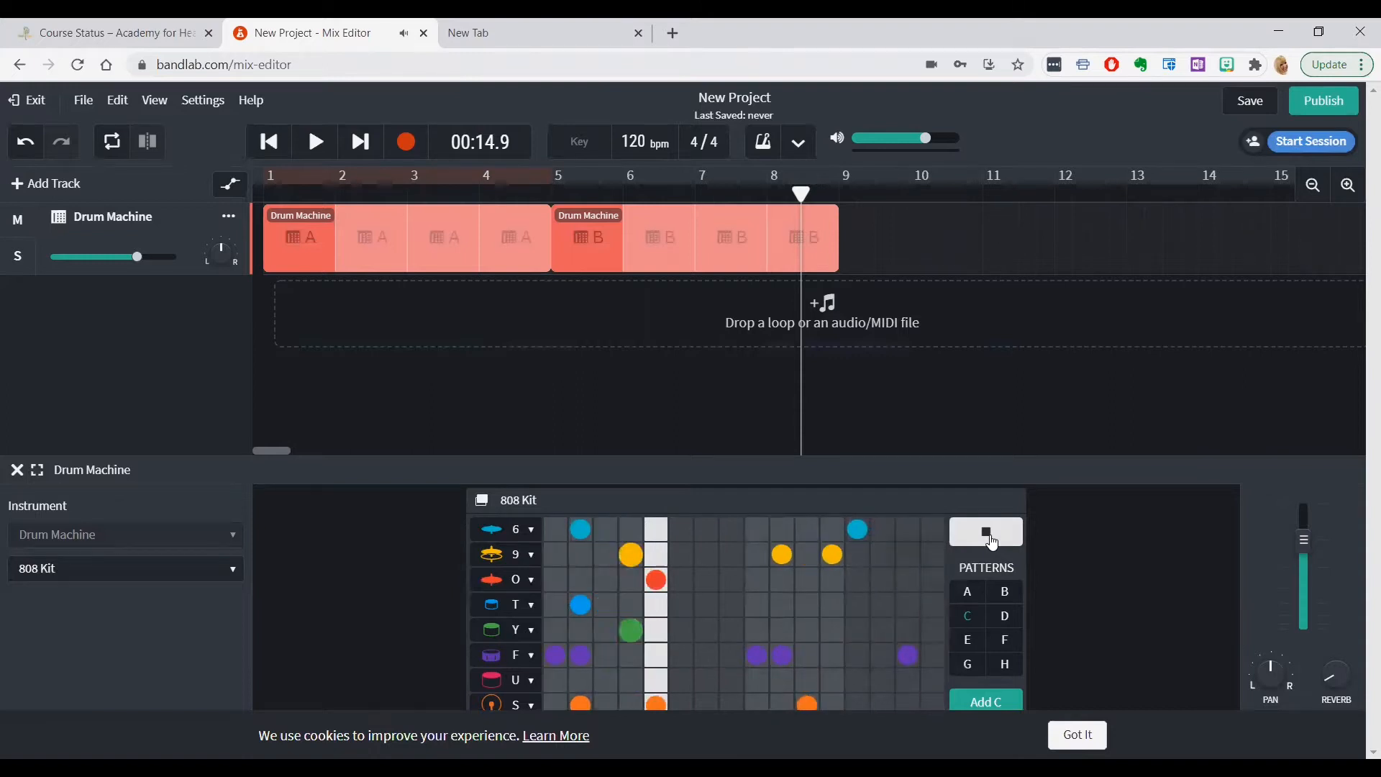
click(992, 539)
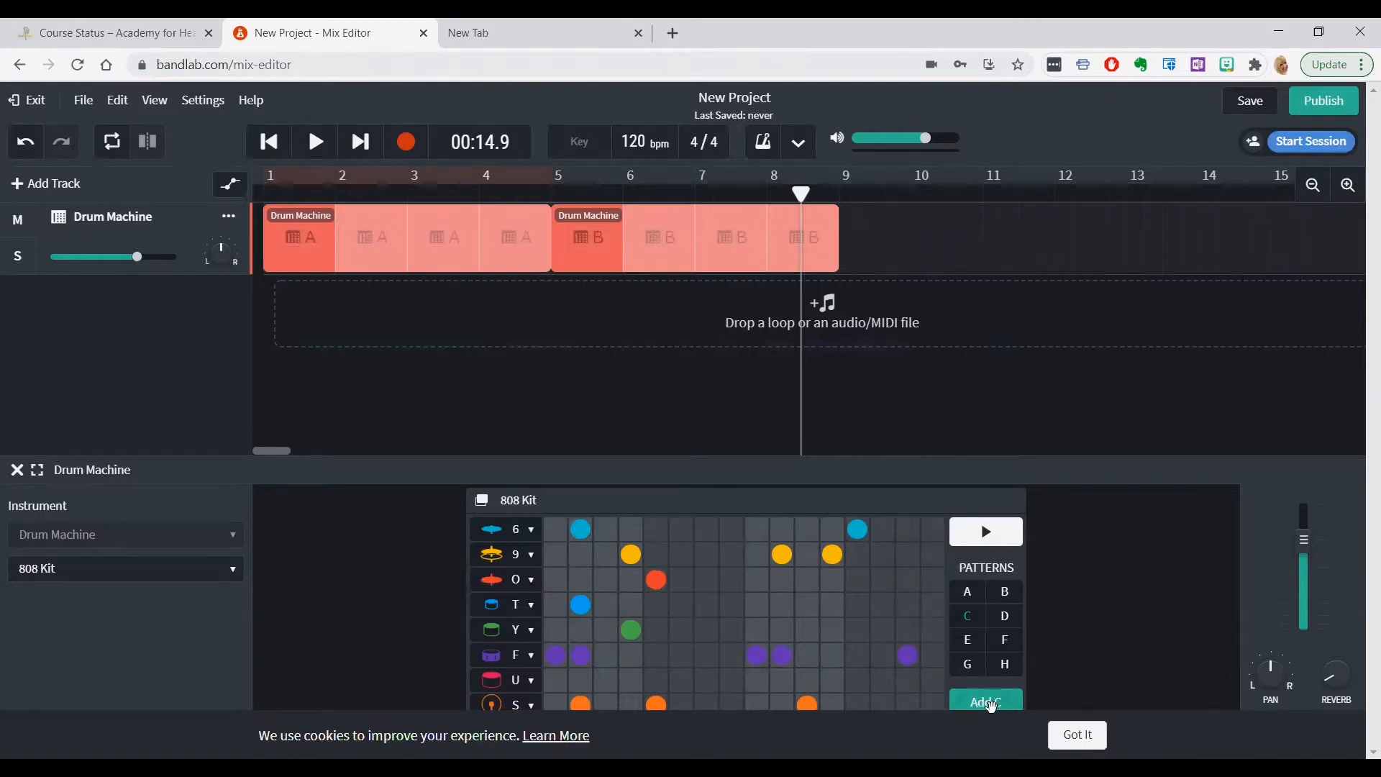
Add pattern C to the drum track at the 14.9 s playhead position and again at 17.0 s
click(991, 704)
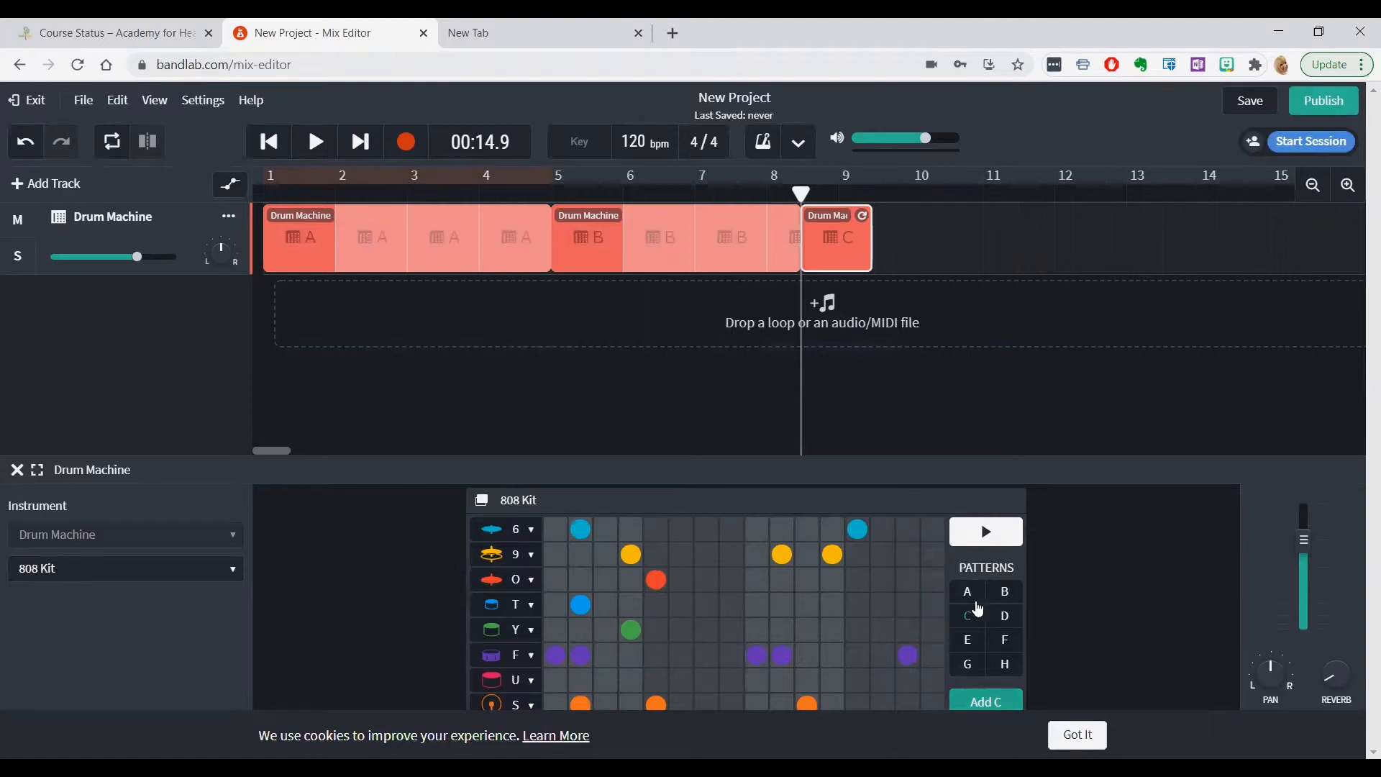
drag(801, 192, 875, 194)
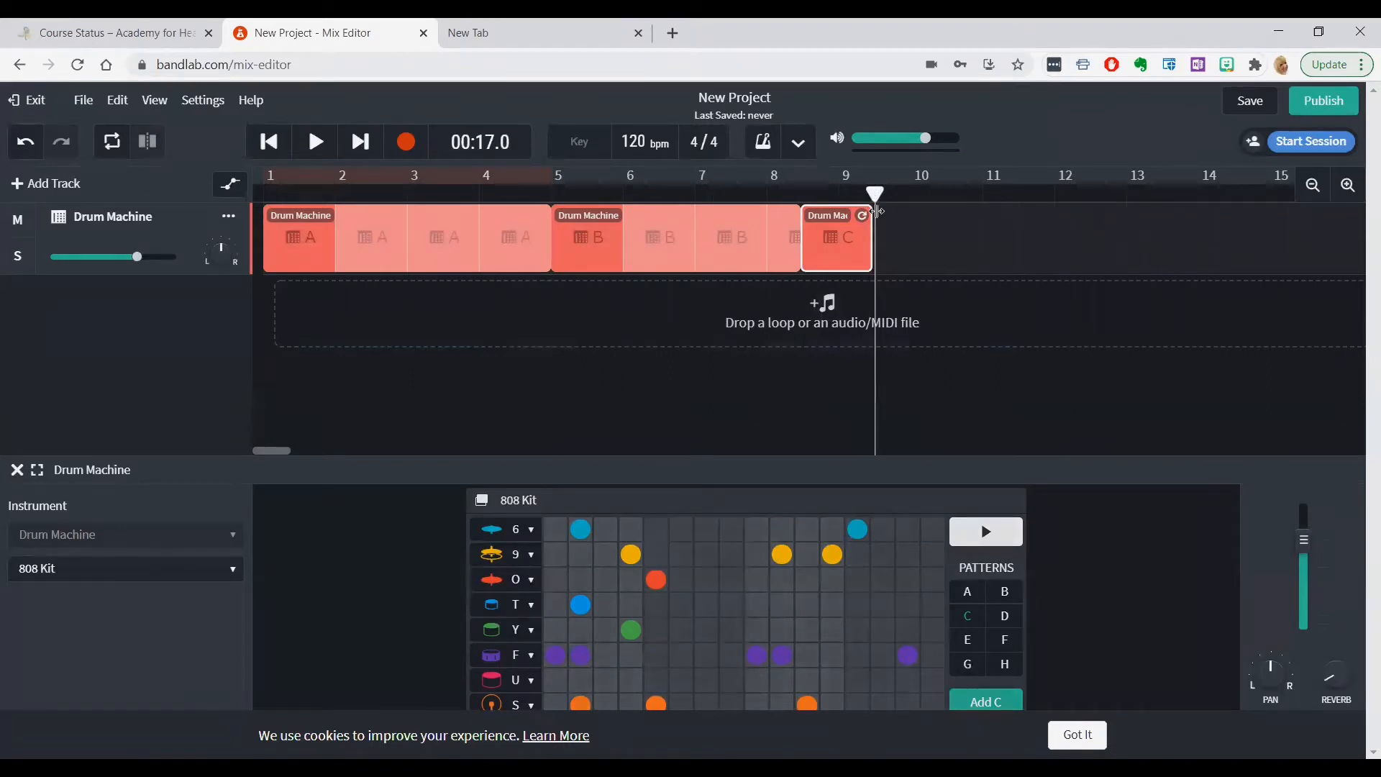
click(978, 702)
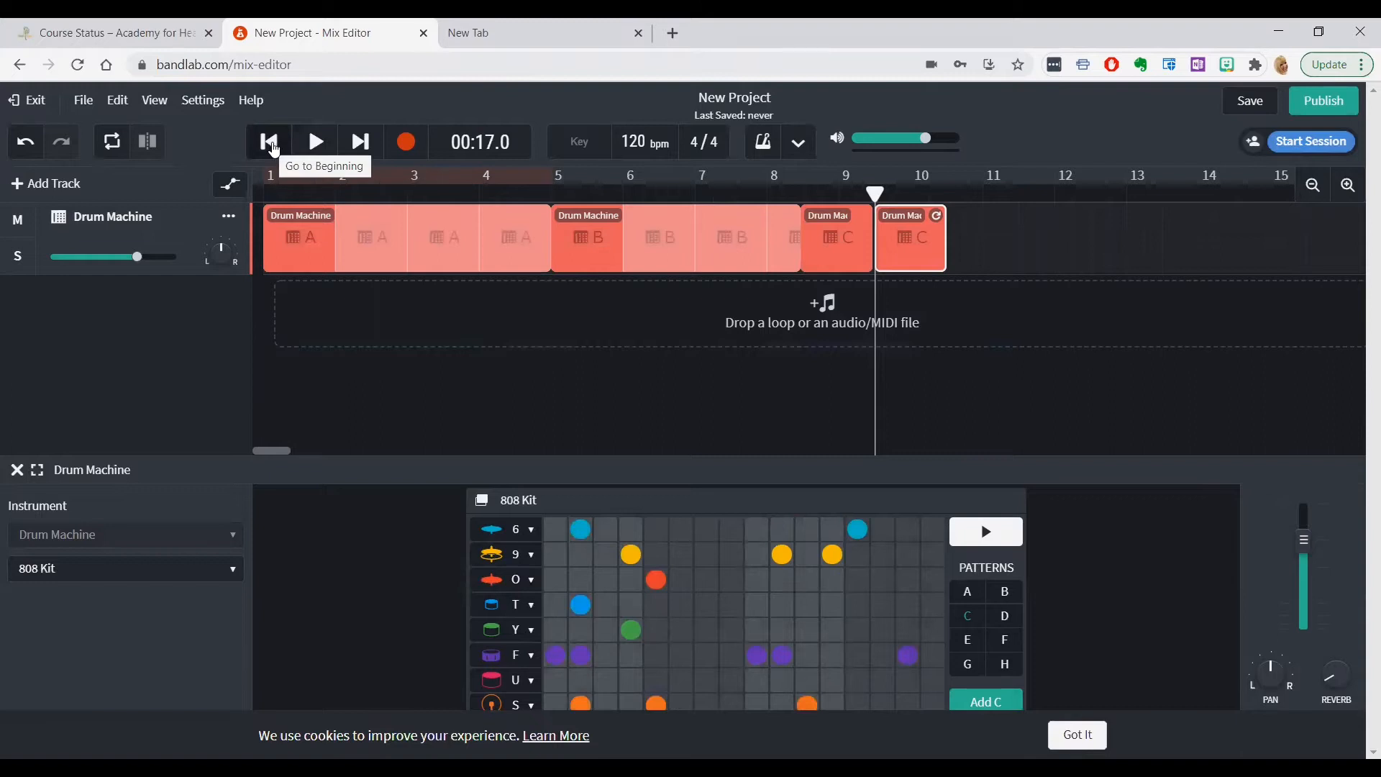
Play the whole drum arrangement from the beginning through both pattern C regions, and pause it
click(272, 146)
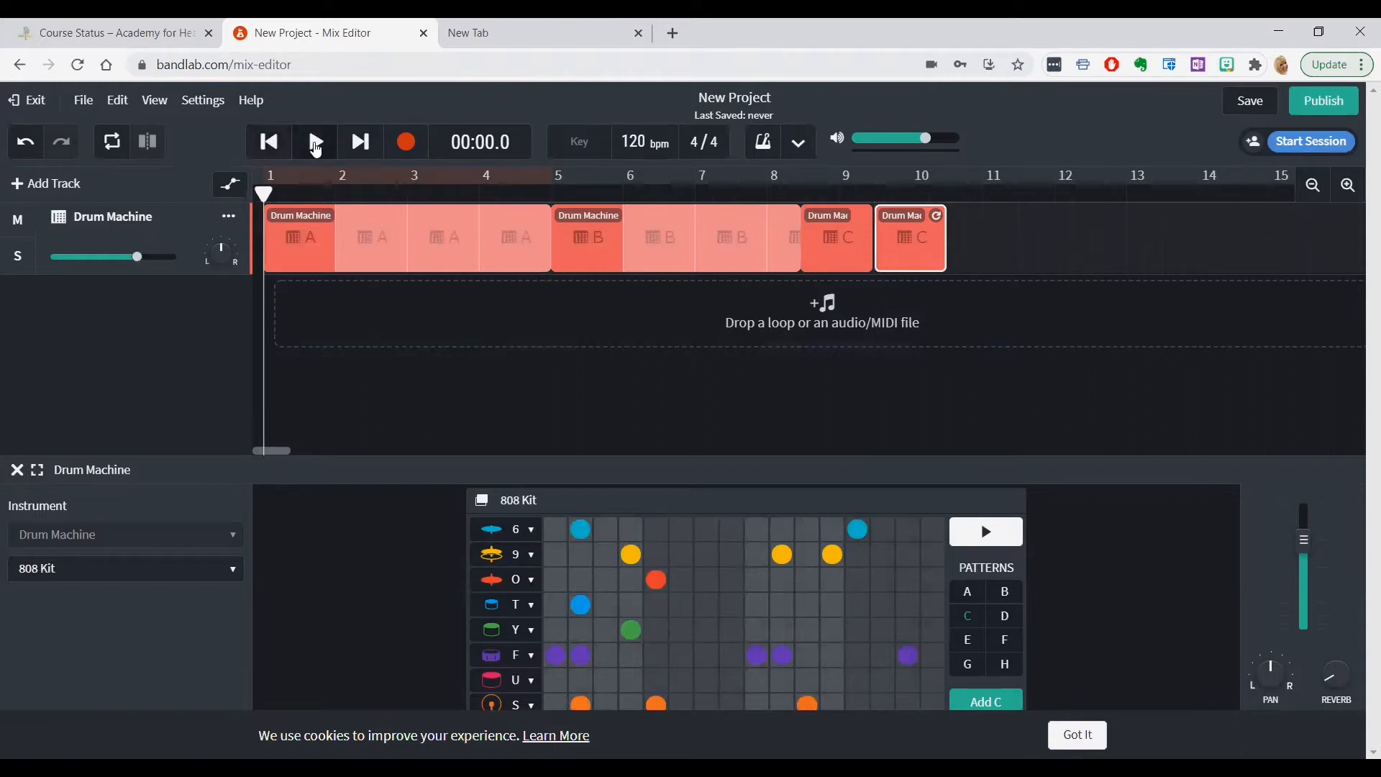
click(317, 144)
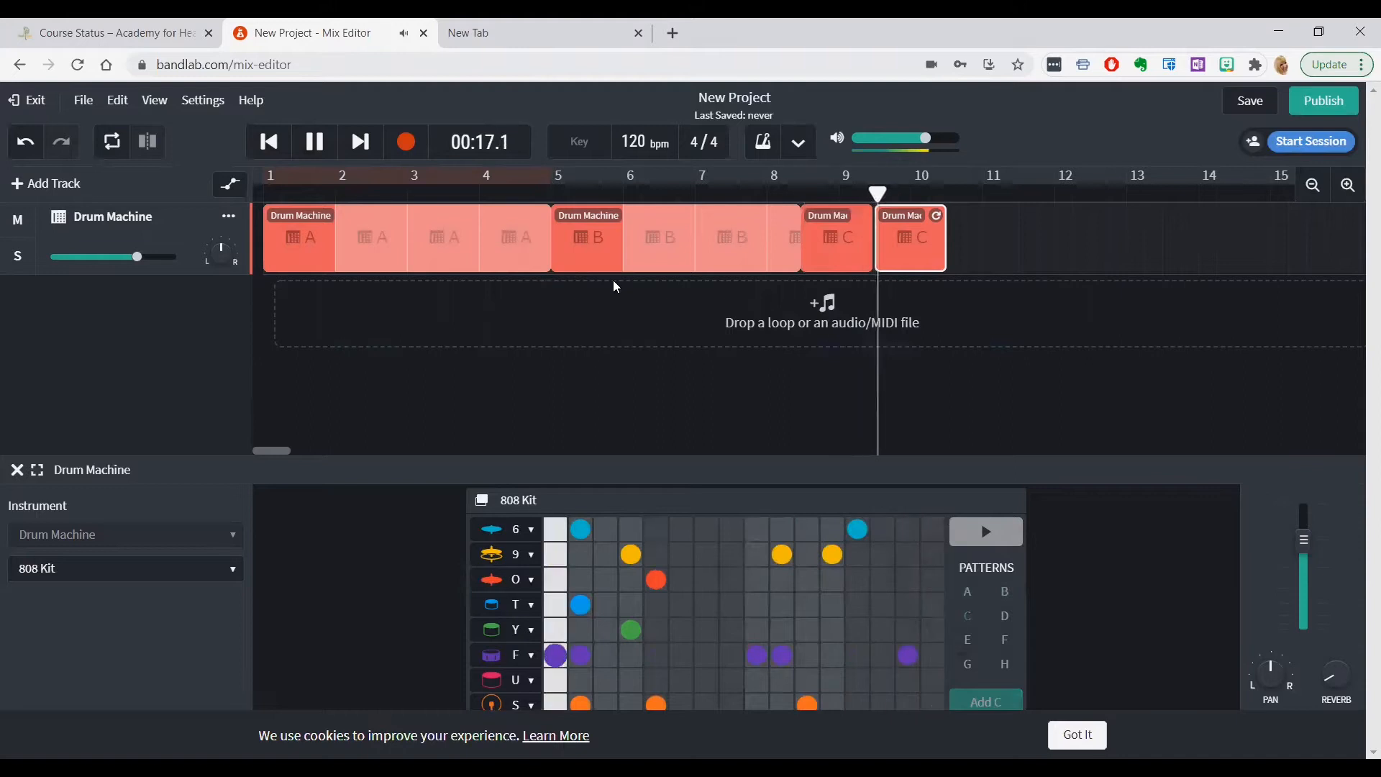
click(320, 151)
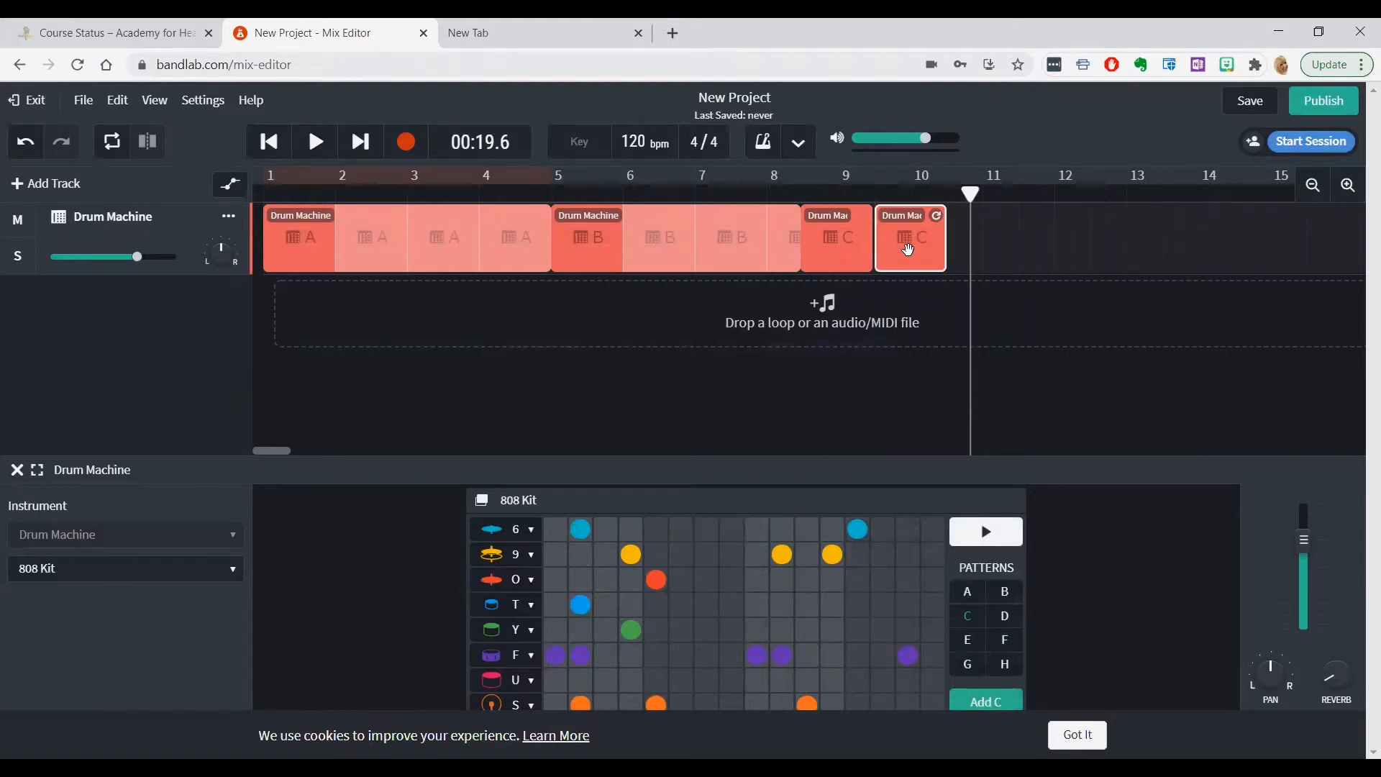
Delete both pattern C regions from the drum track and try to extend the end of the pattern B region
key(Delete)
click(848, 245)
key(Delete)
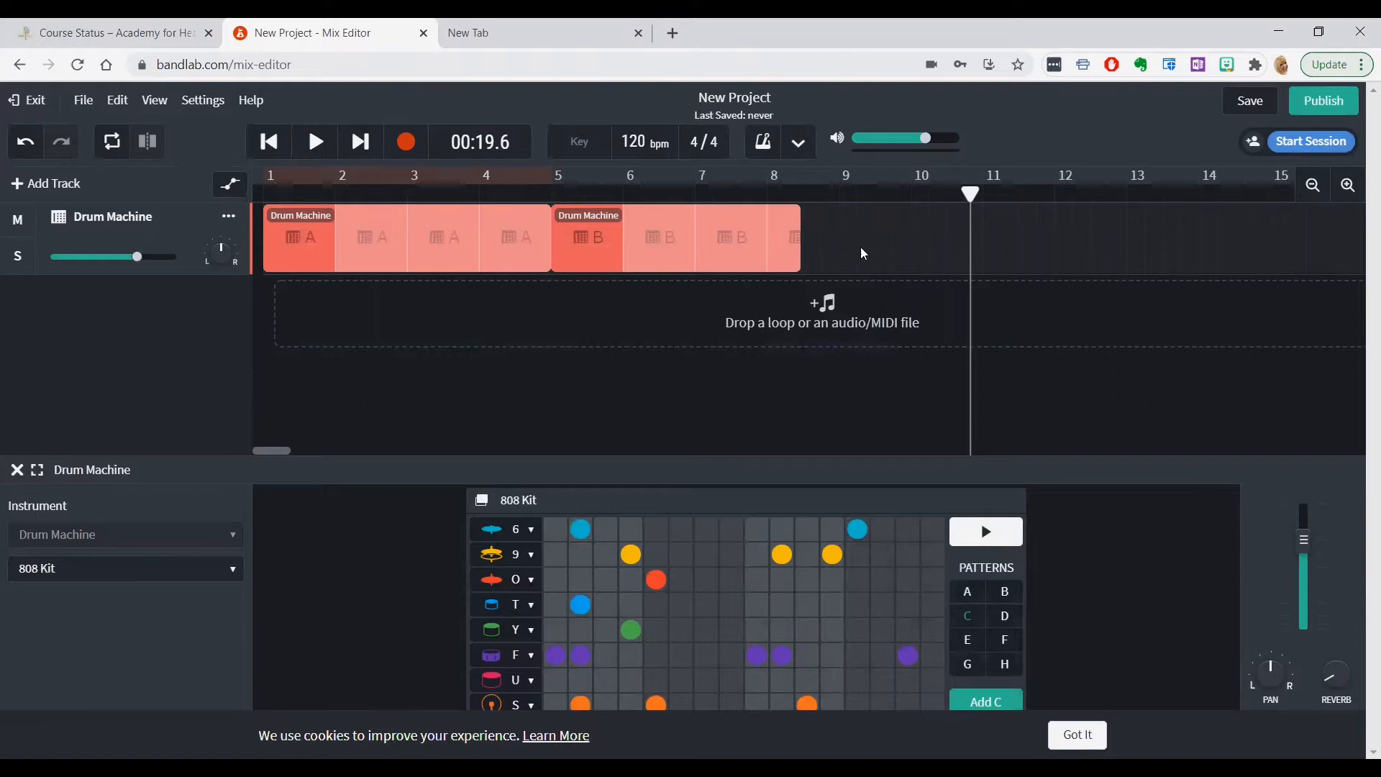
click(797, 238)
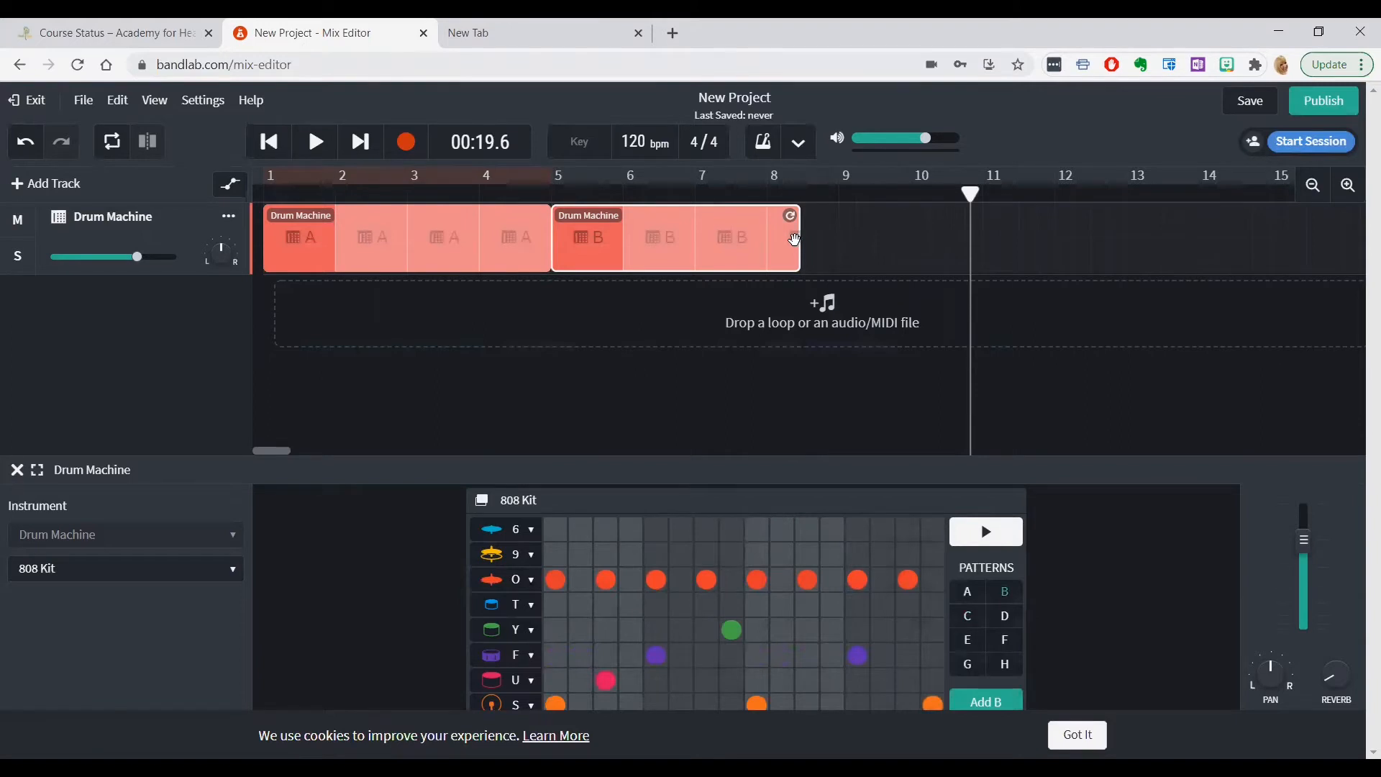
drag(773, 239, 796, 239)
Raise the drum track's reverb to a high level and preview pattern C with the effect
click(1007, 619)
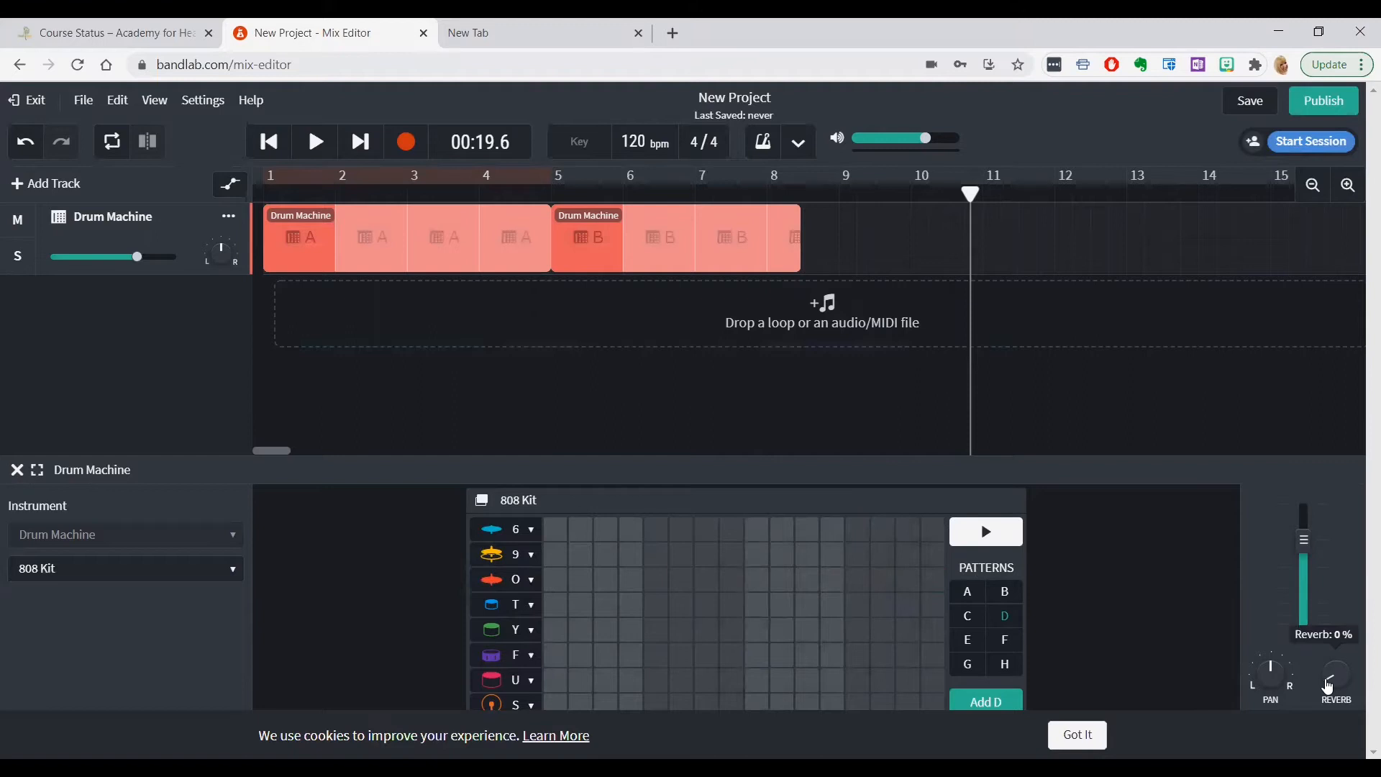
click(968, 617)
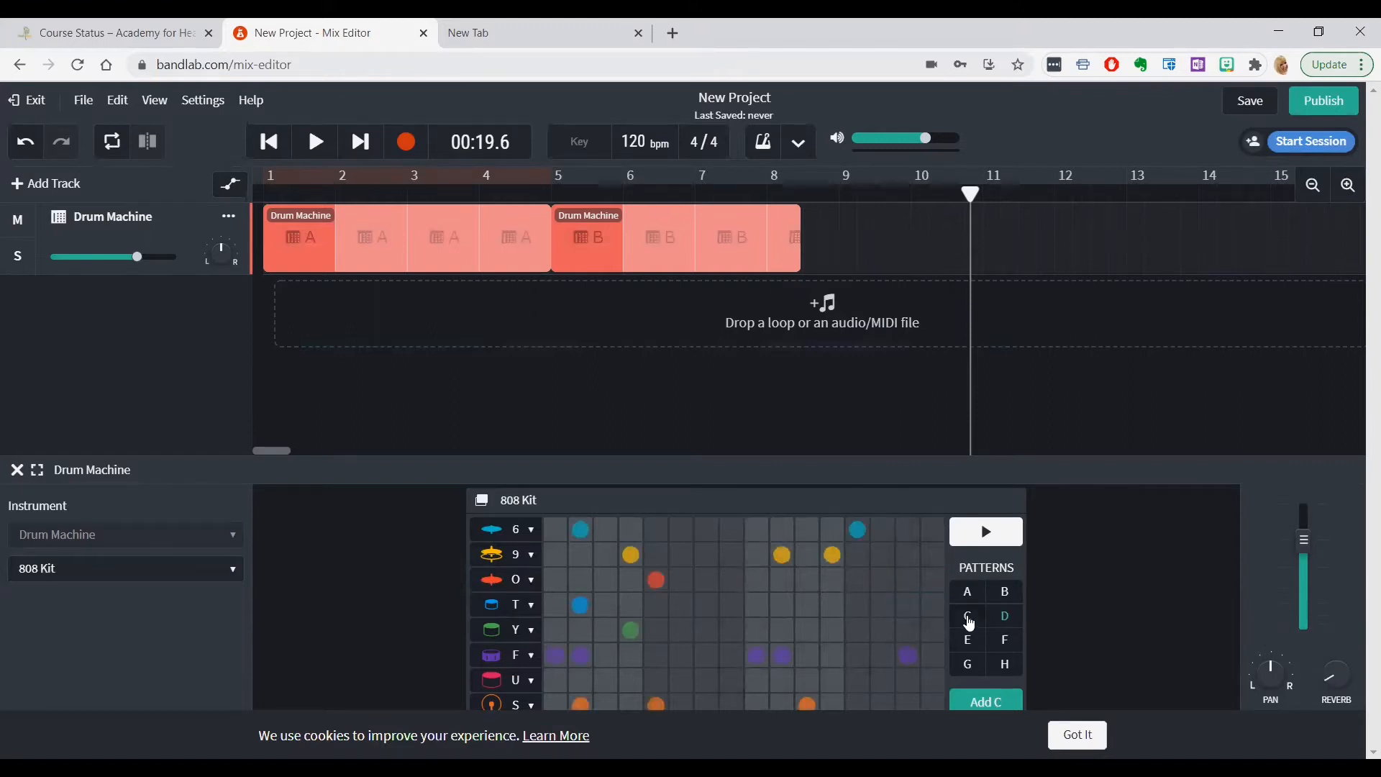
mouse_move(1331, 690)
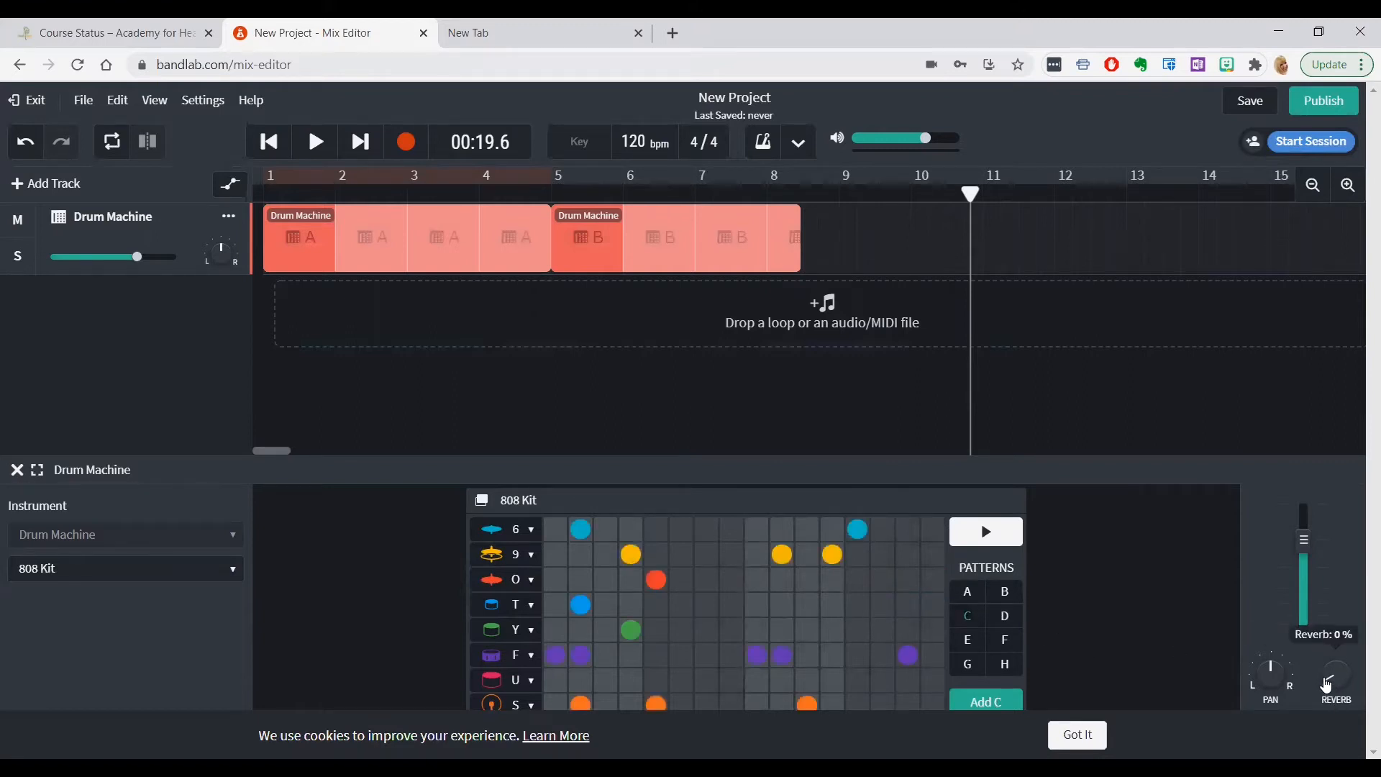
drag(1324, 678, 1322, 651)
drag(1361, 593, 1362, 432)
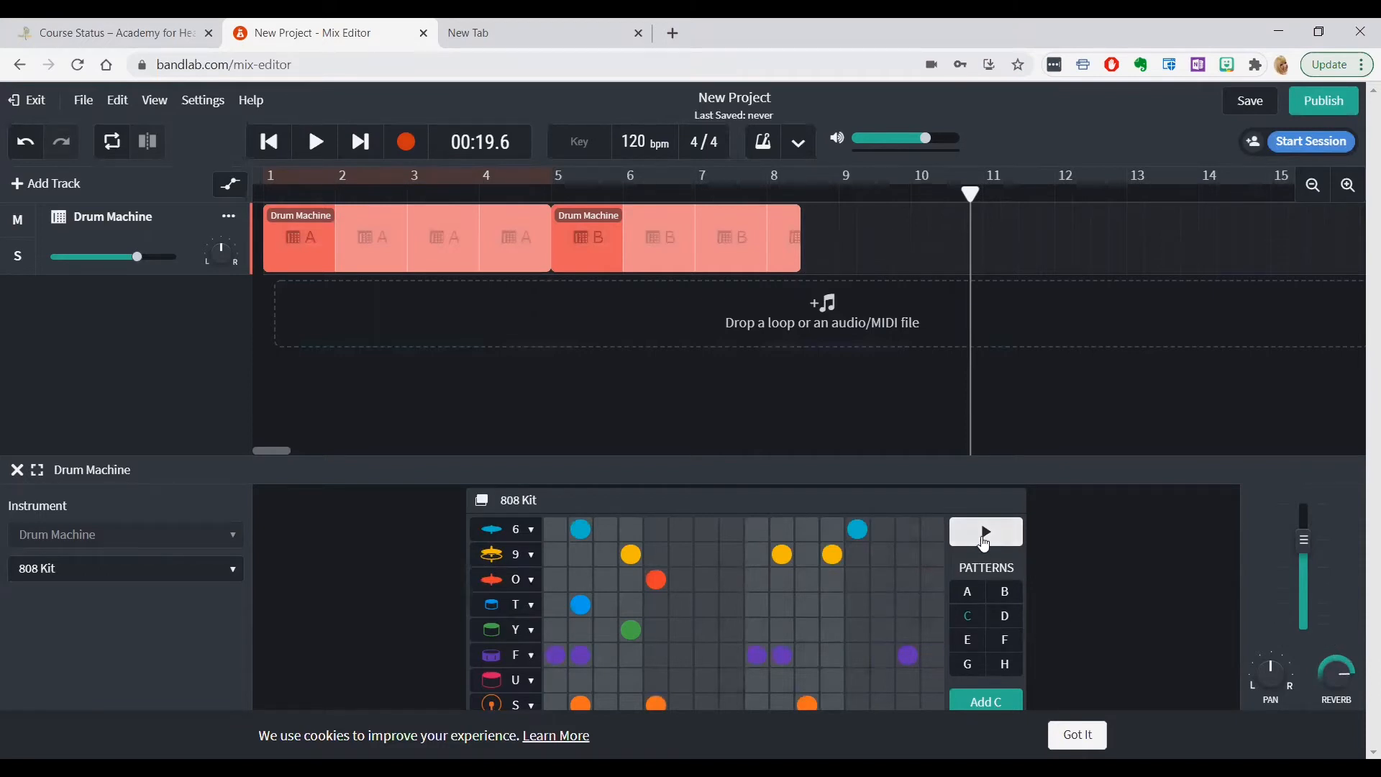
click(986, 536)
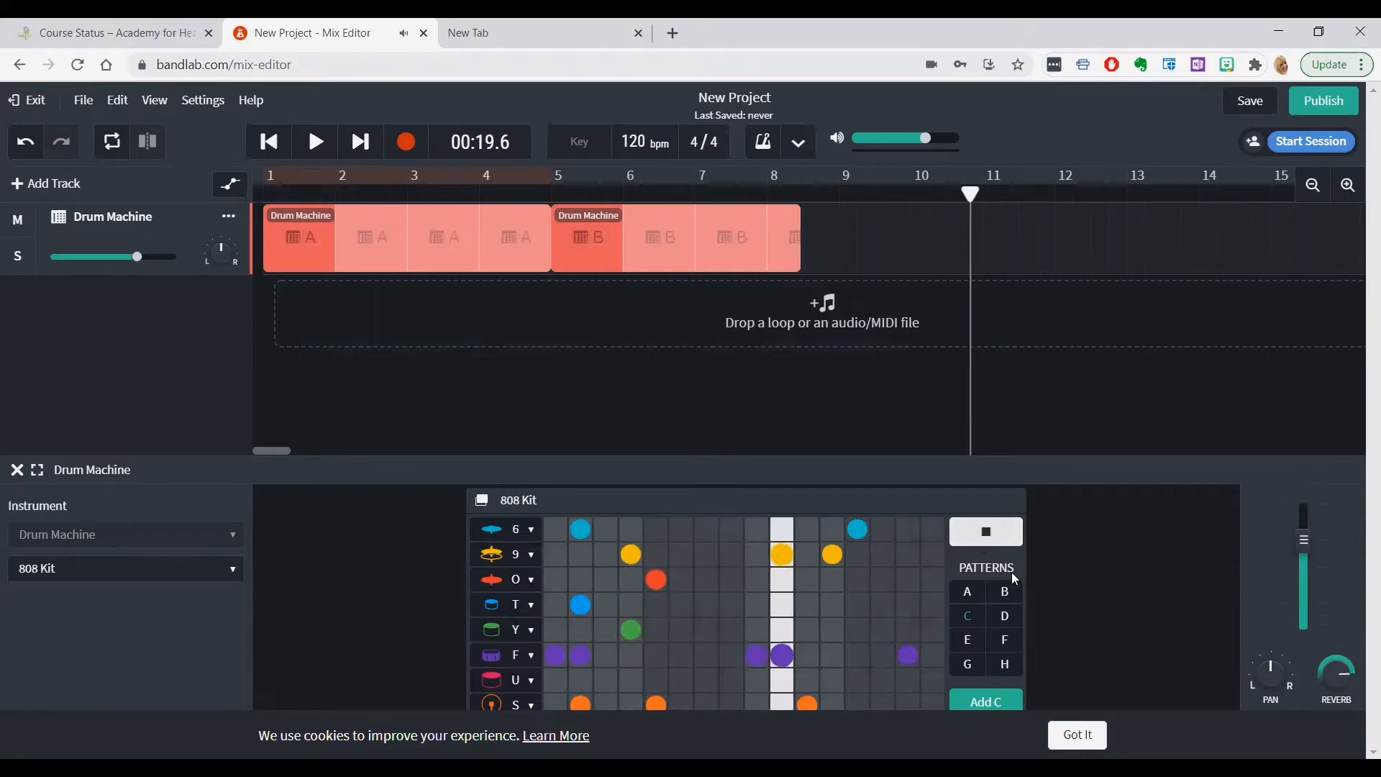
Lower the drum track's reverb to roughly the middle of its range and stop the pattern preview
mouse_move(1331, 685)
drag(1347, 678, 1259, 736)
mouse_move(1276, 678)
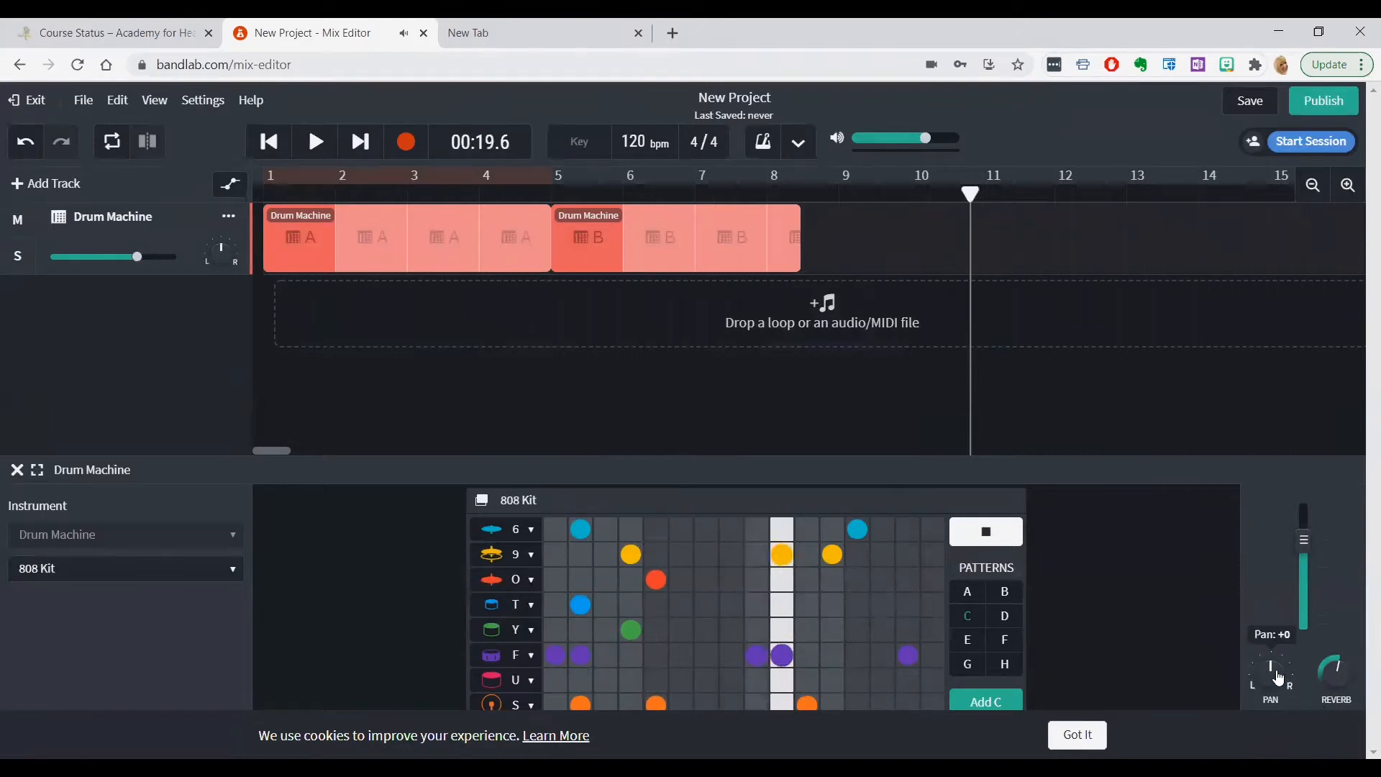
click(990, 535)
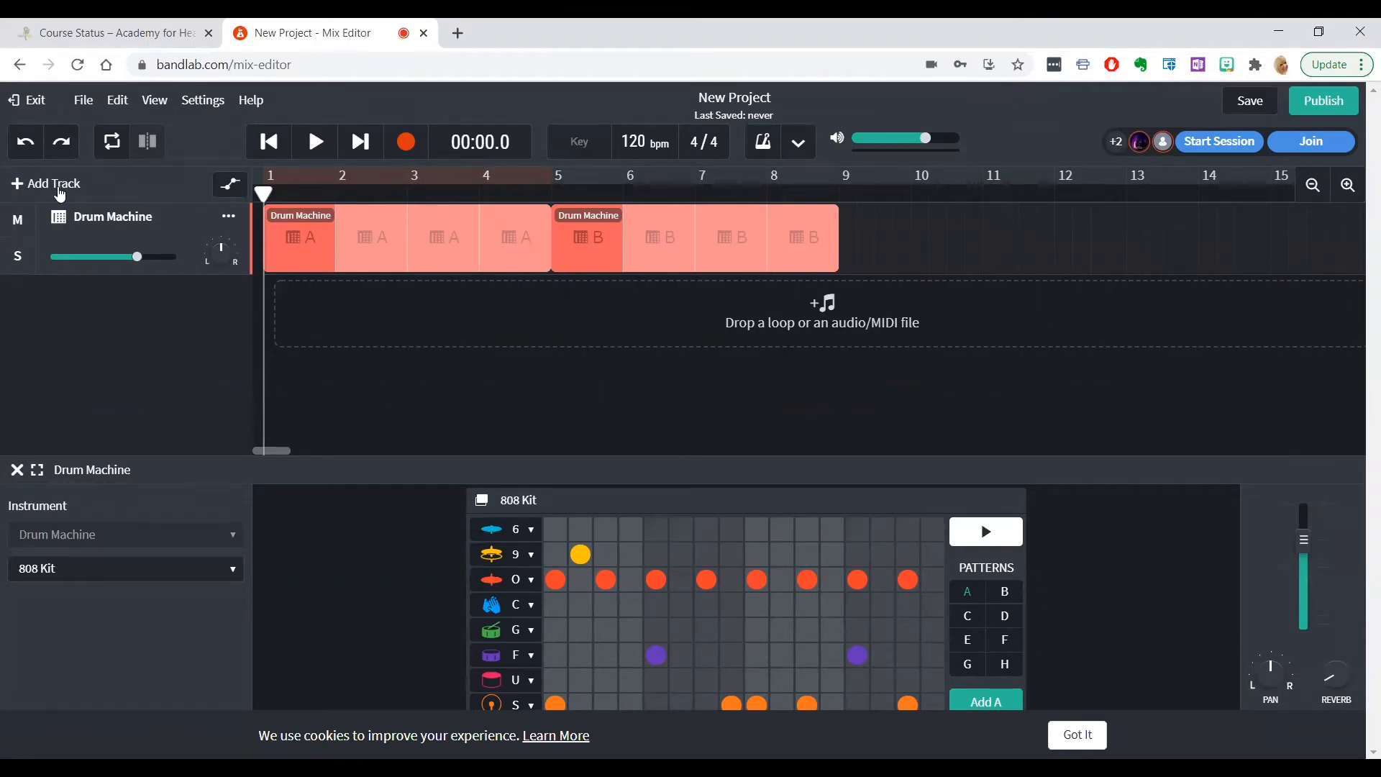
Add a Voice/Mic track and record about 15 s of voice over the drum beat from the start
click(61, 191)
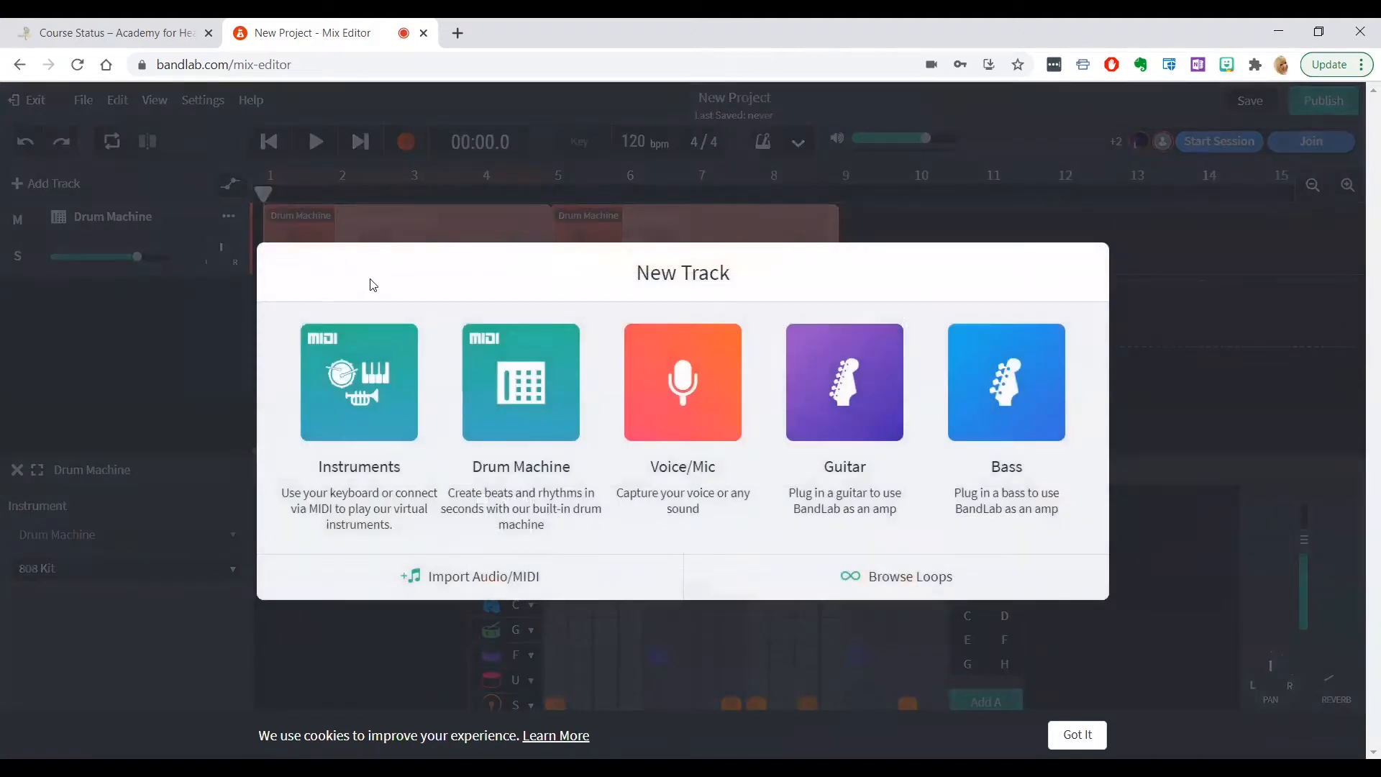
click(685, 387)
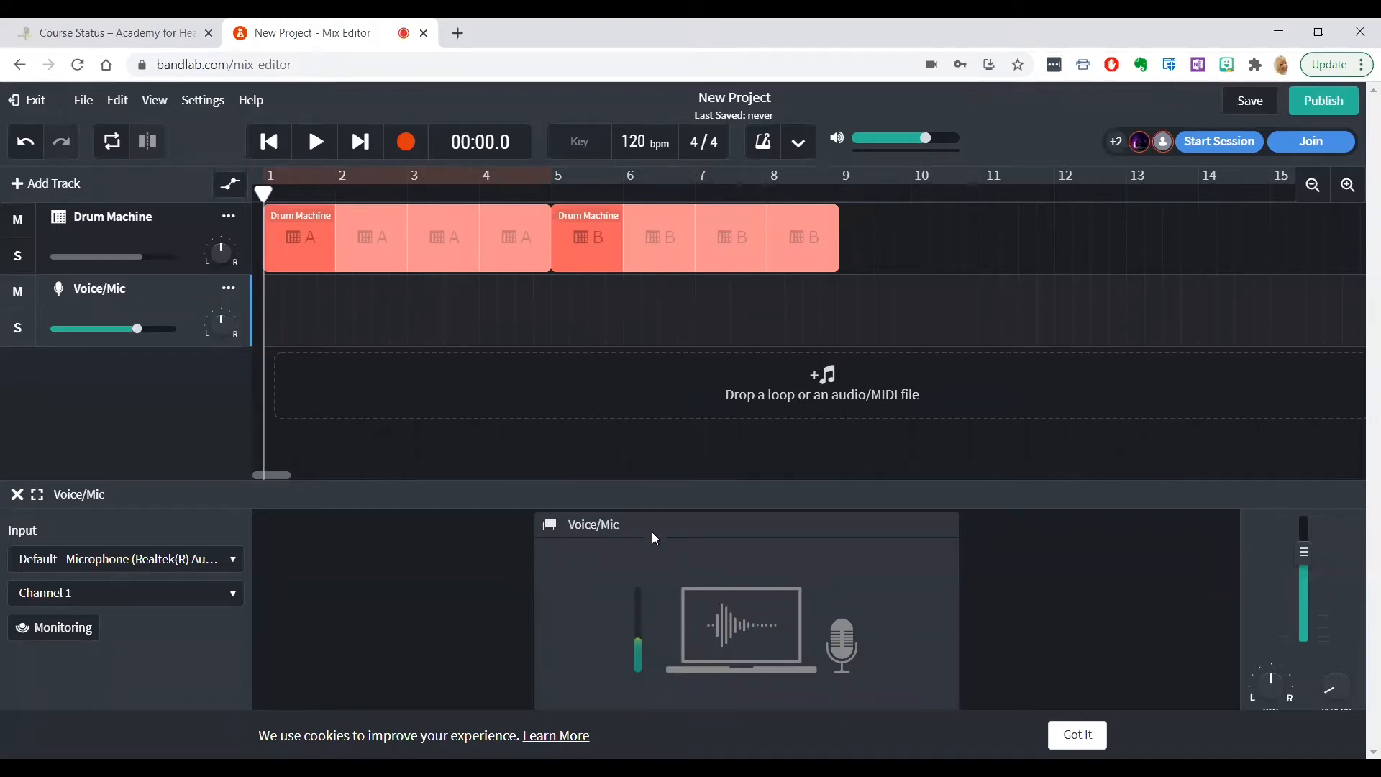
click(407, 143)
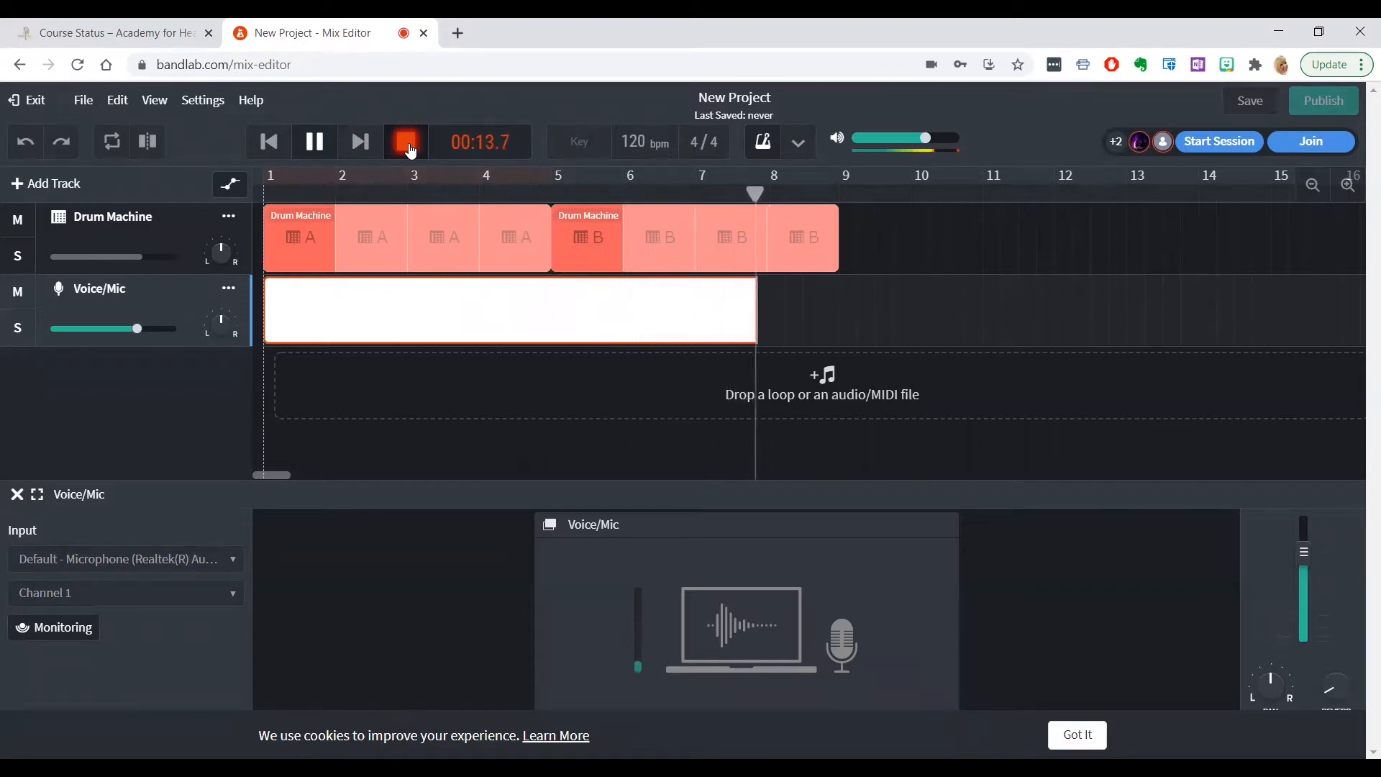
click(314, 144)
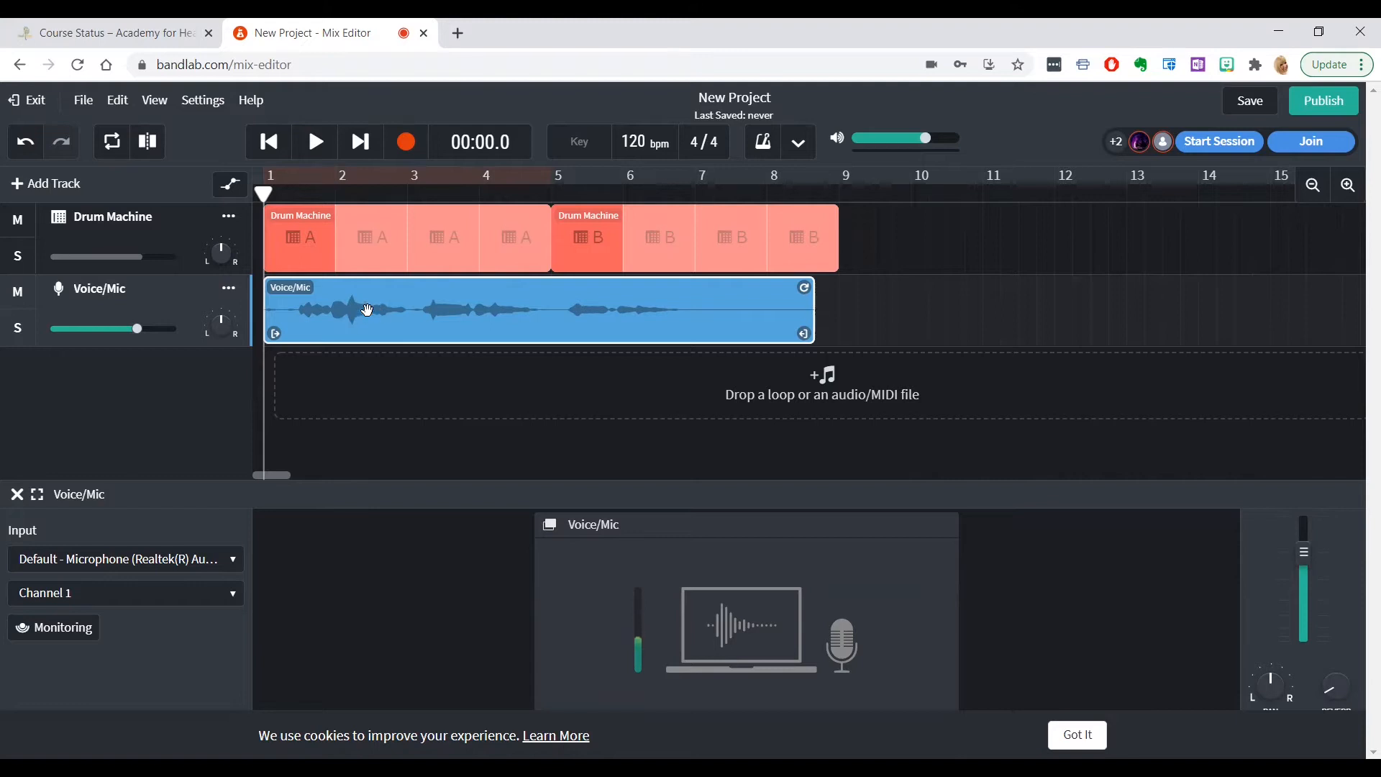
Play back the voice recording with the drums and nudge the voice region slightly later on the timeline
click(317, 143)
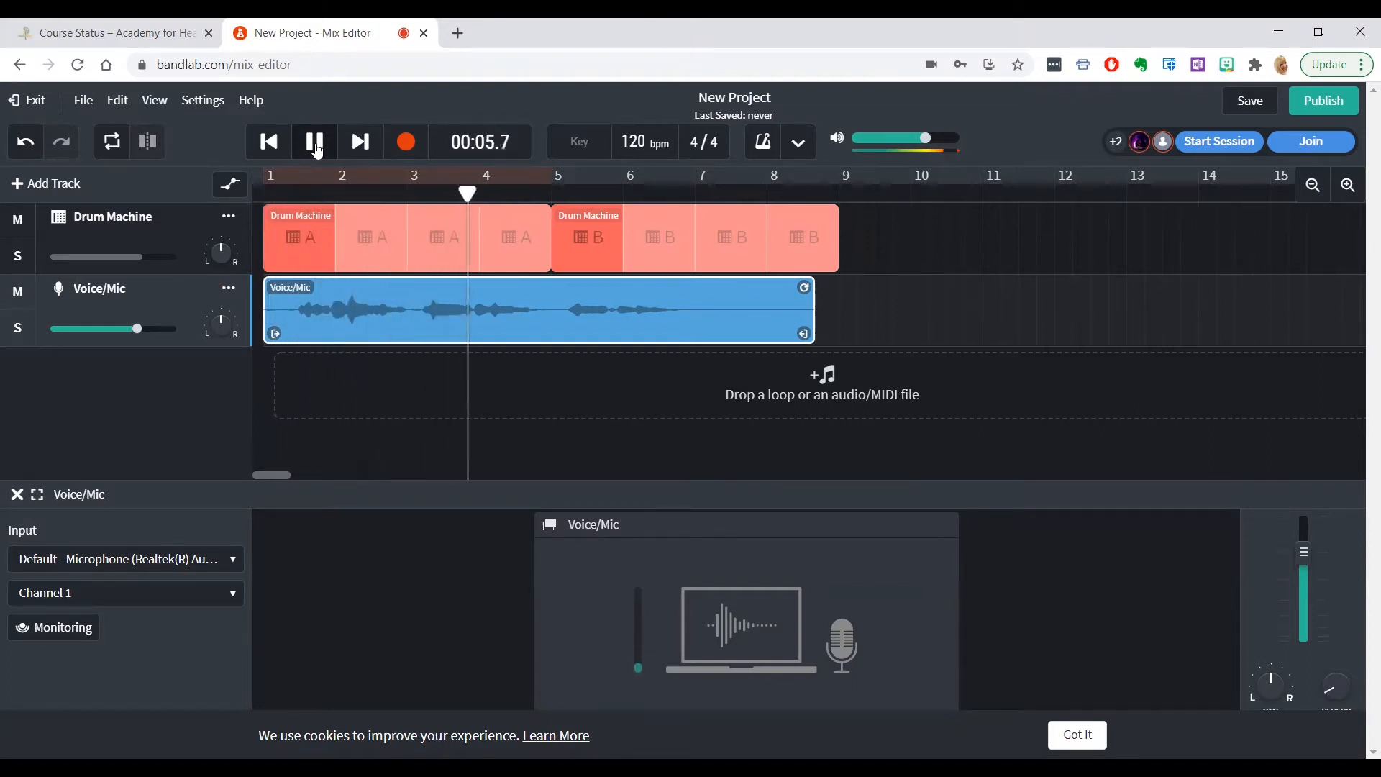
click(316, 146)
drag(376, 295, 383, 299)
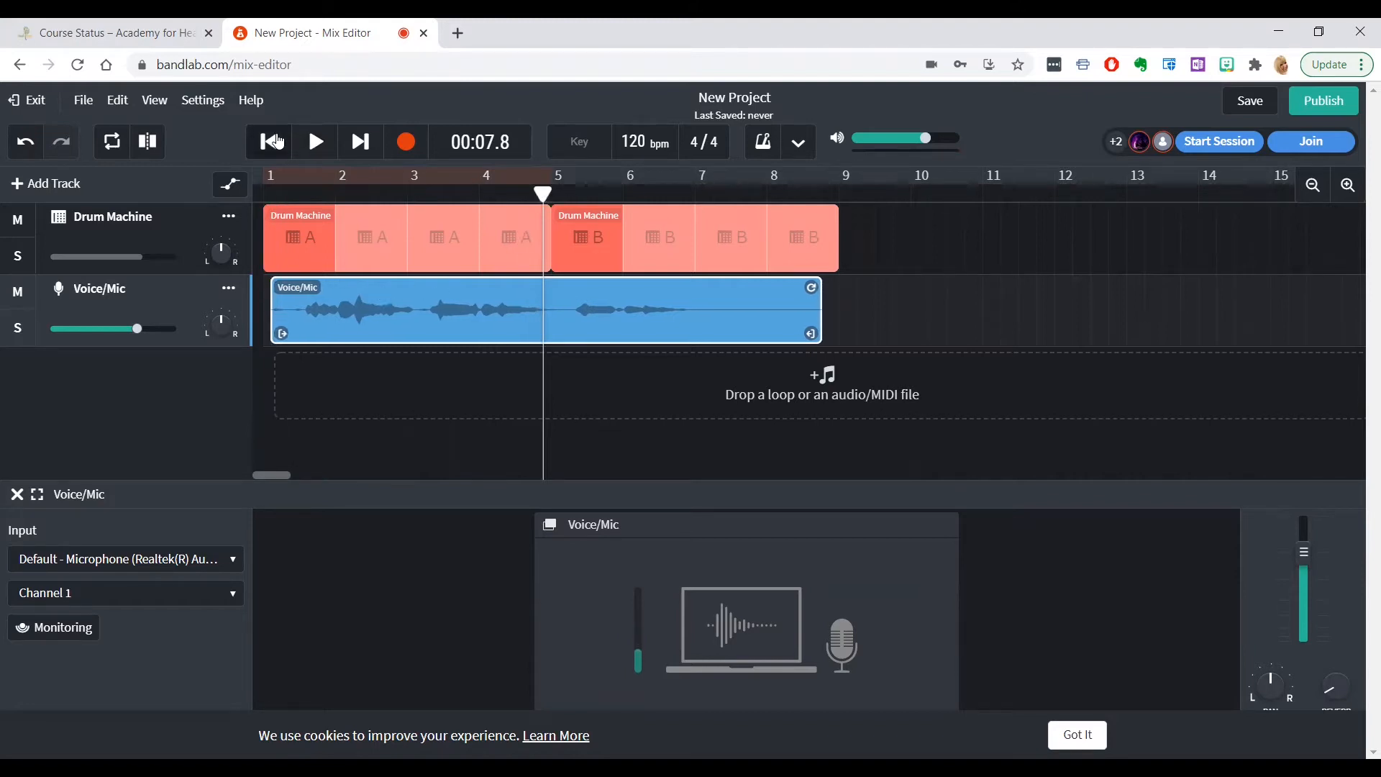
Replay the mix from the beginning, move the voice region back to the start of bar 1, and resume playback
click(270, 142)
click(316, 144)
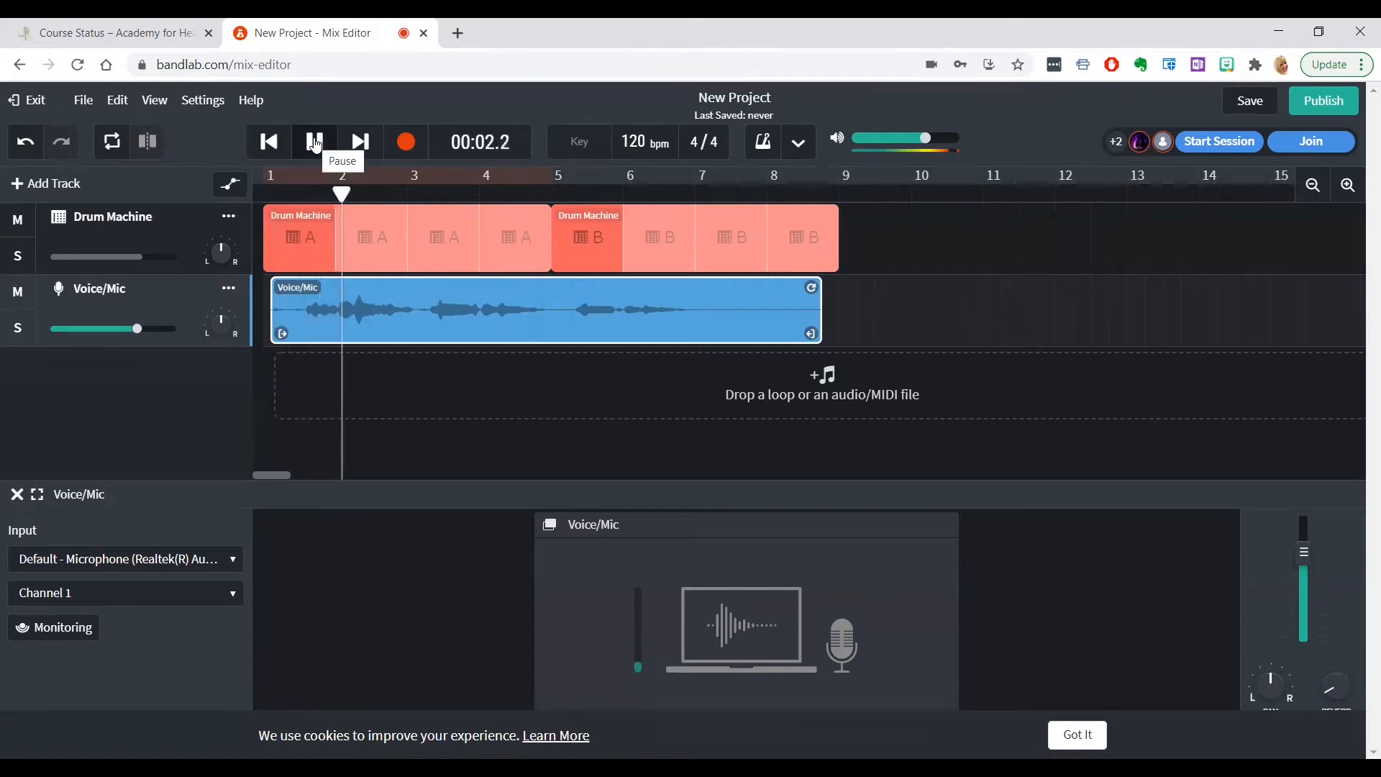
key(space)
drag(453, 296, 446, 298)
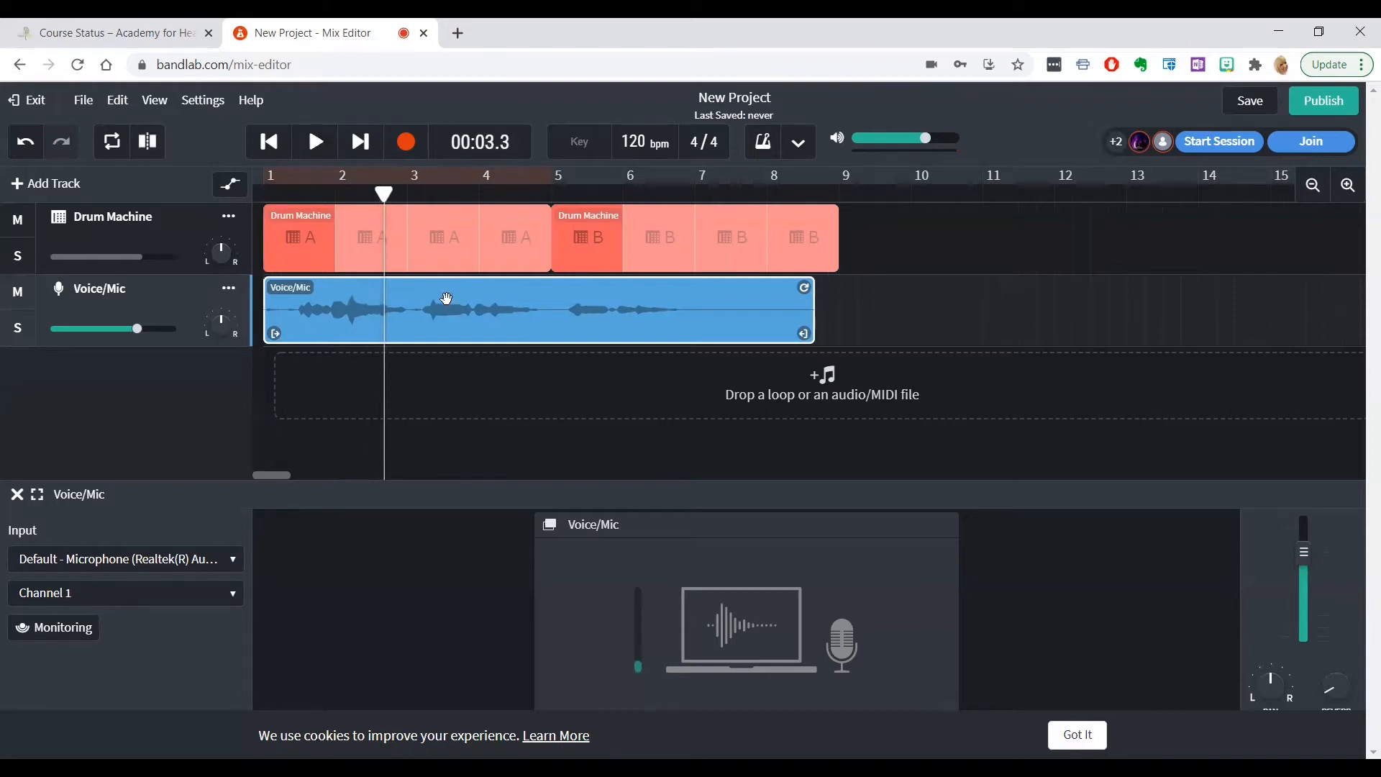
click(317, 146)
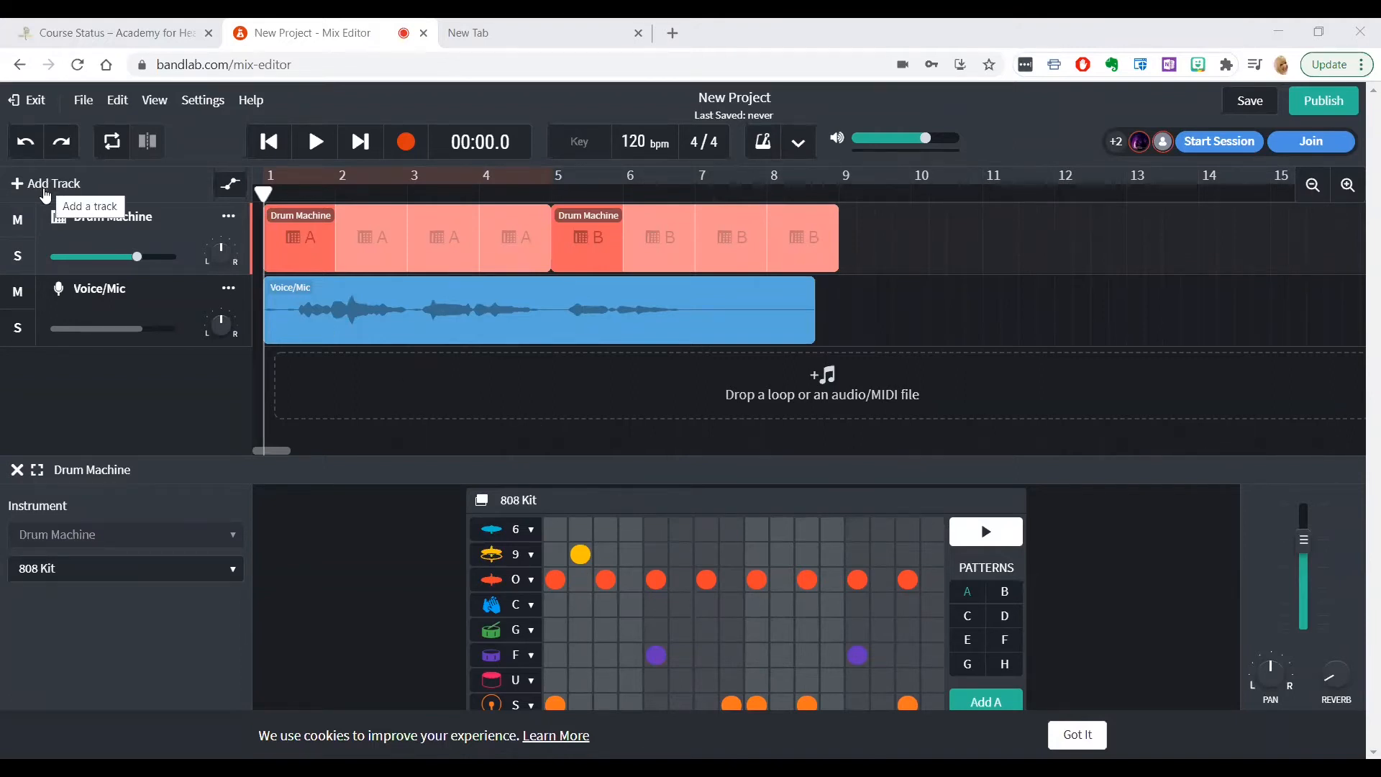
Add an Instruments track with the Grand Piano and rehearse a short riff on the black keys labelled 1, J and L
click(46, 186)
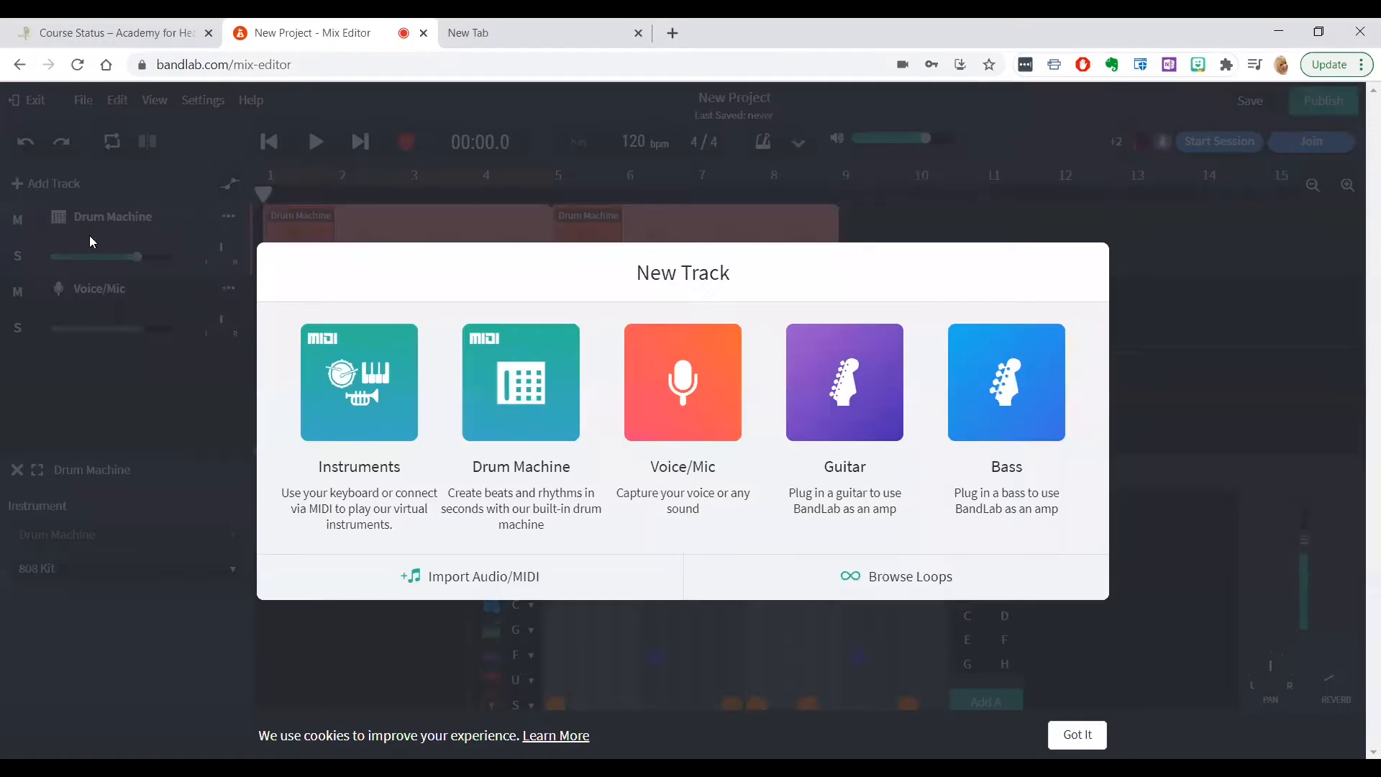
click(374, 406)
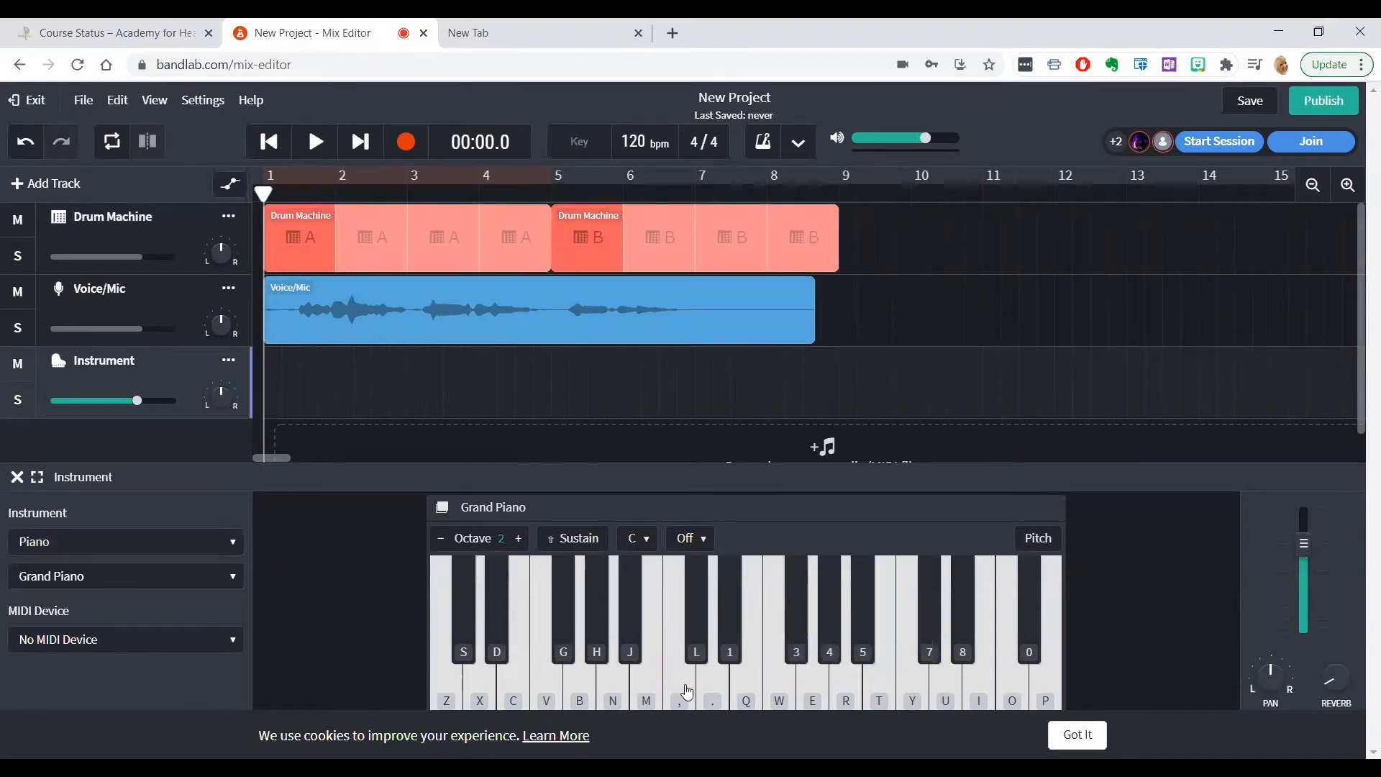
click(730, 654)
click(728, 655)
click(635, 654)
click(724, 653)
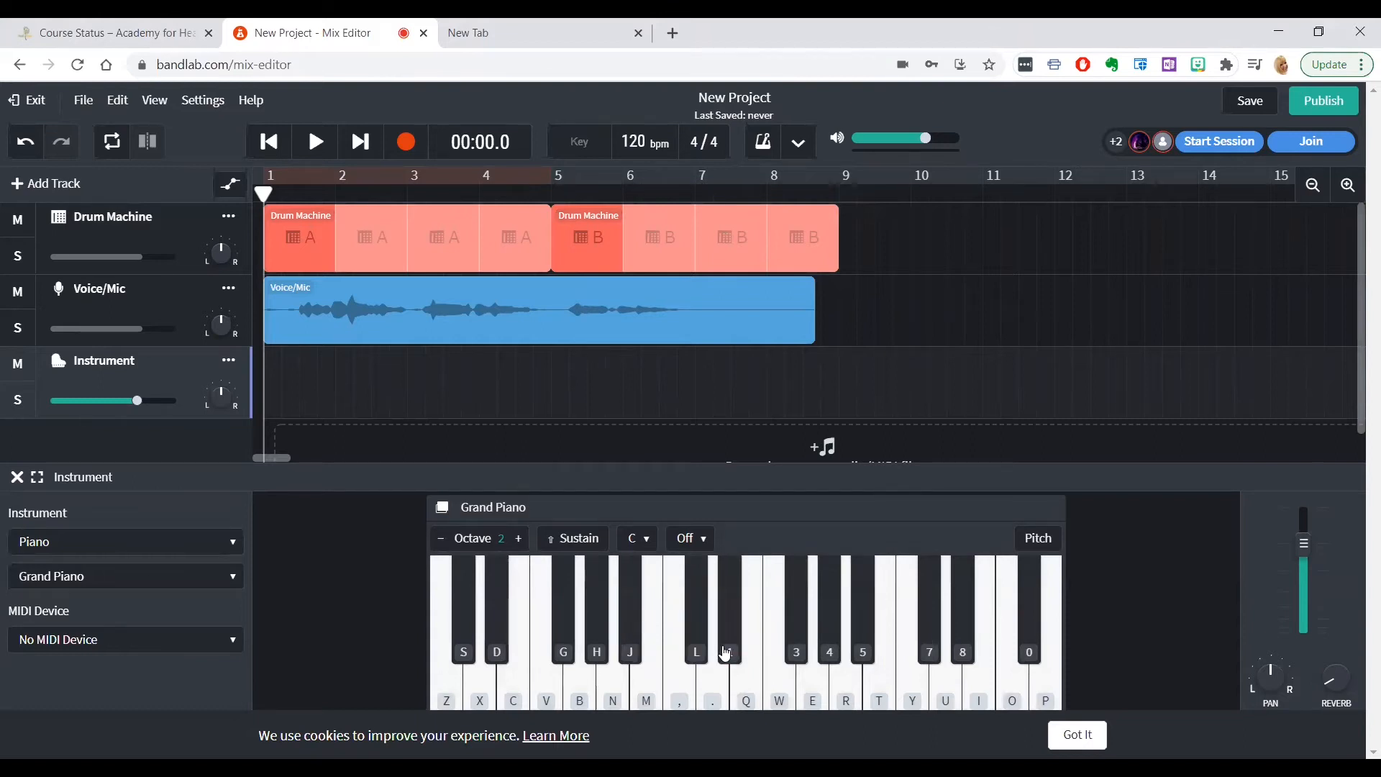
click(632, 651)
click(697, 651)
click(731, 655)
click(734, 662)
Record about 17 s of the piano riff on black keys 1, J and L over the drums and voice, and play the take back
click(407, 144)
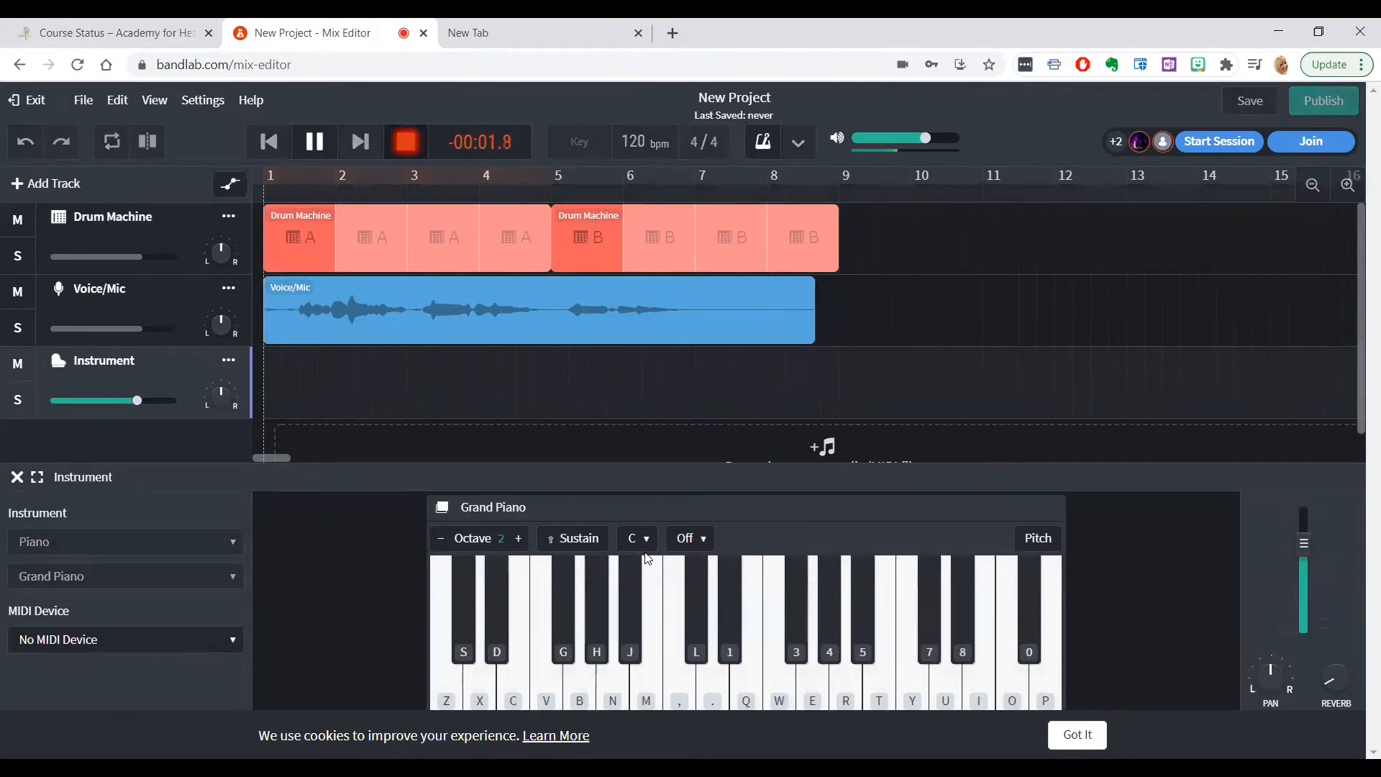
click(731, 636)
click(726, 640)
click(631, 637)
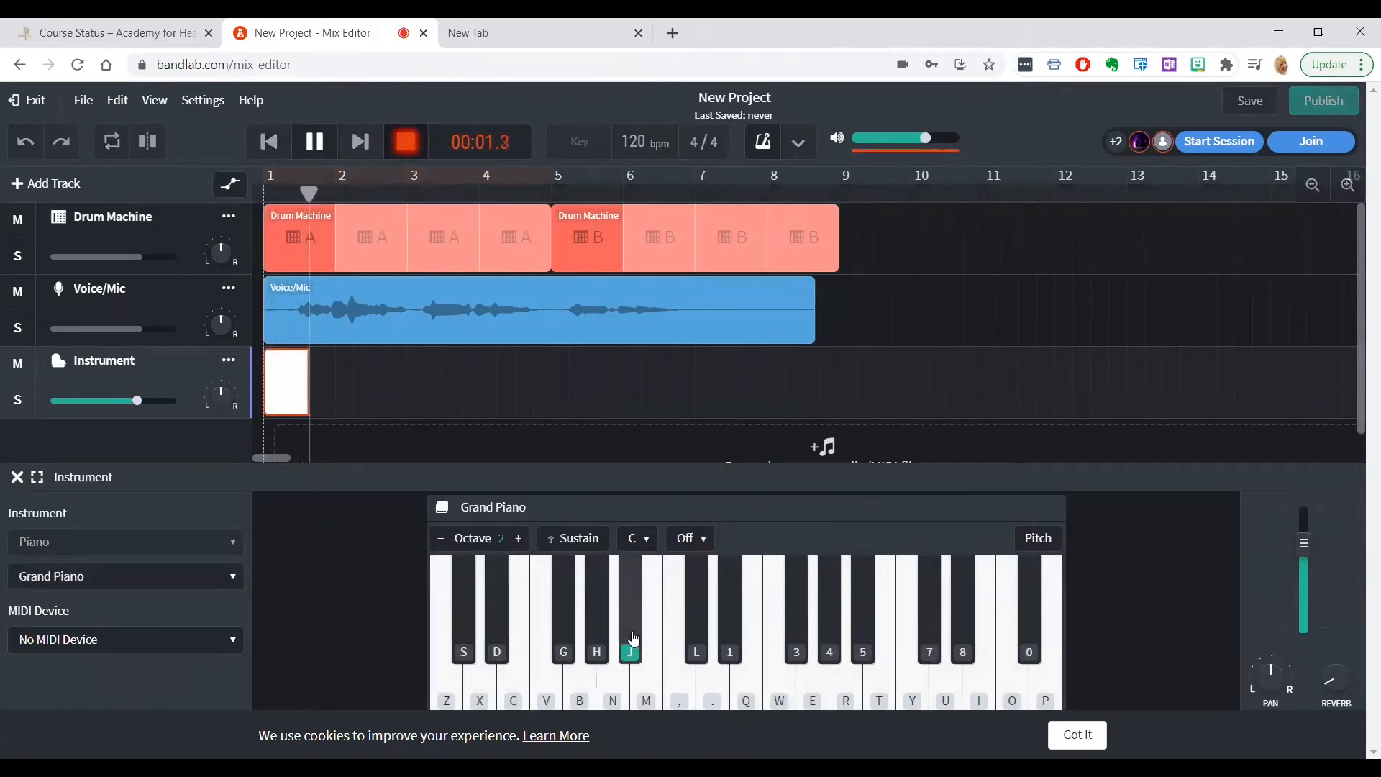
click(731, 644)
click(731, 651)
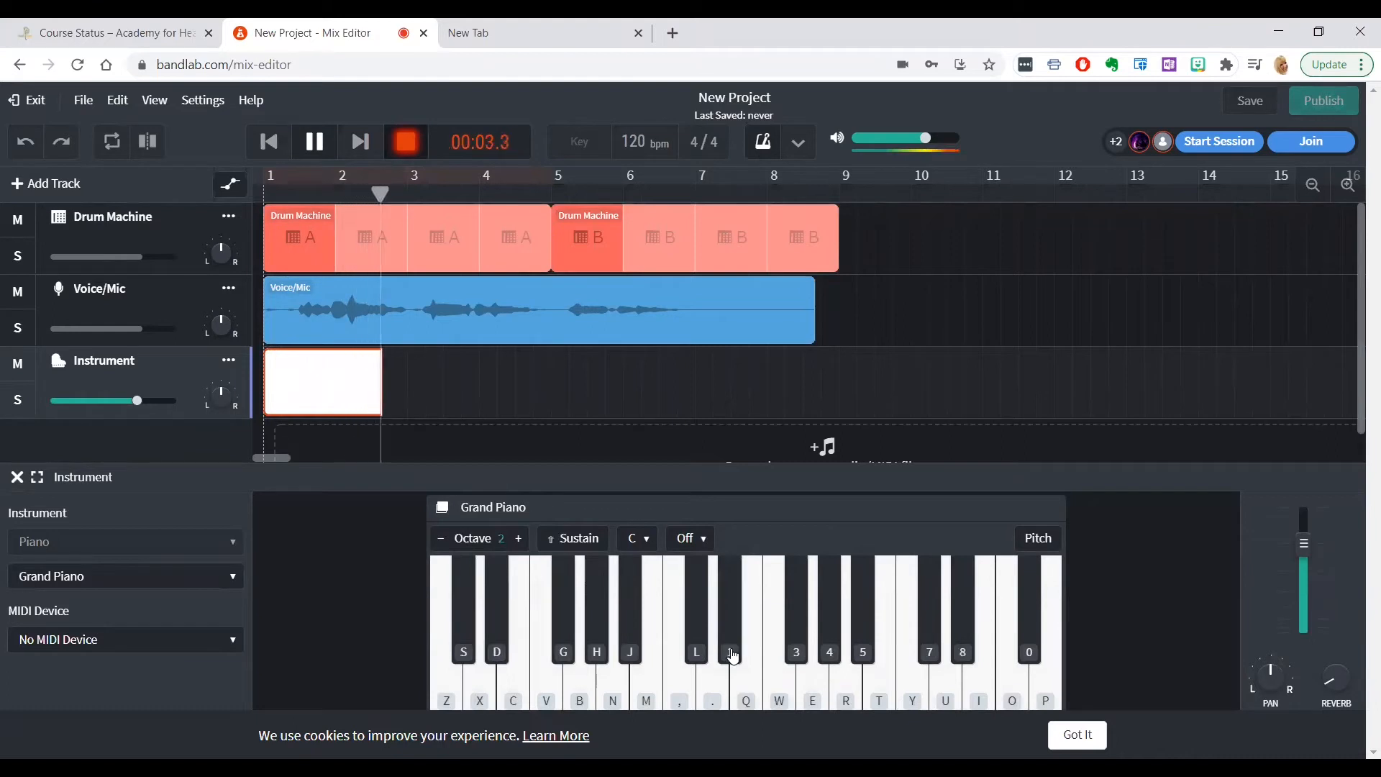
click(731, 648)
click(730, 647)
click(632, 642)
click(697, 646)
click(731, 651)
click(730, 651)
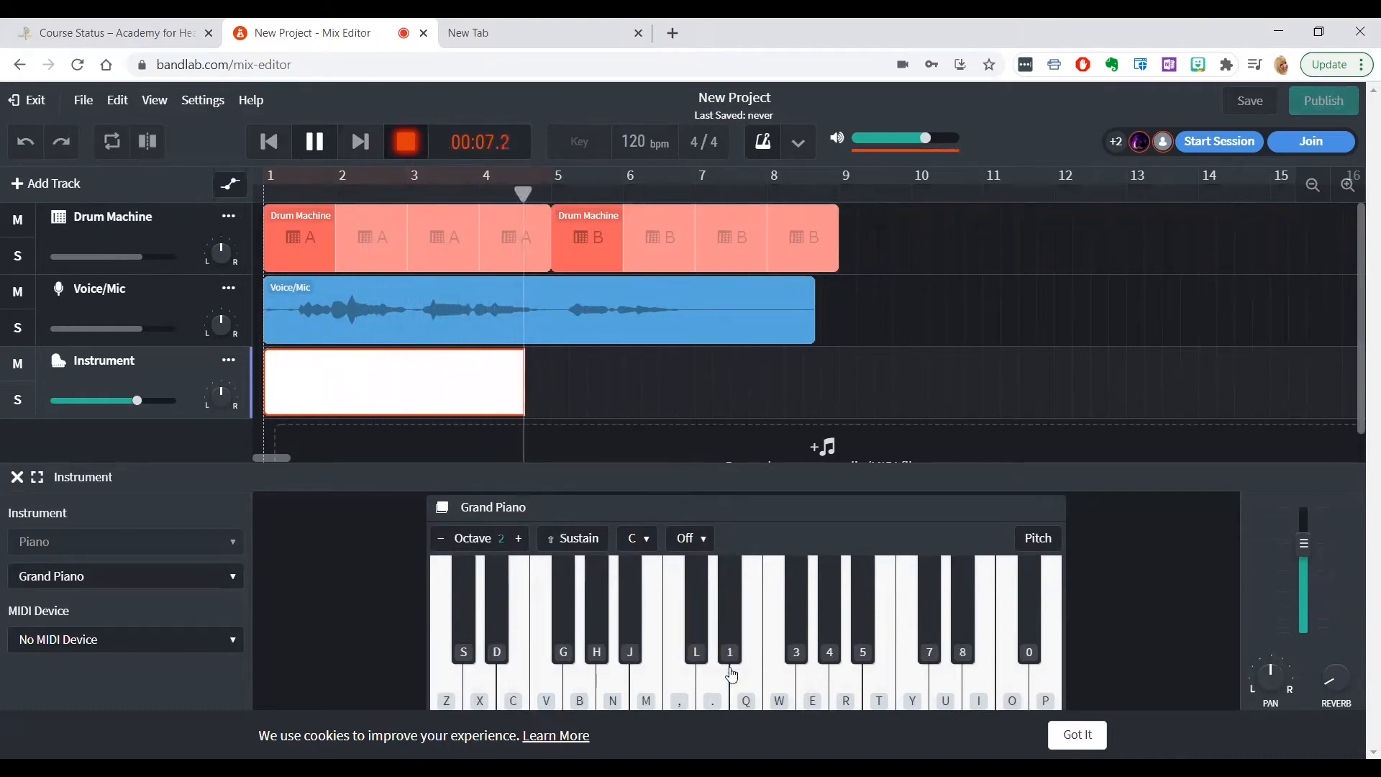
click(731, 651)
click(731, 651)
click(630, 651)
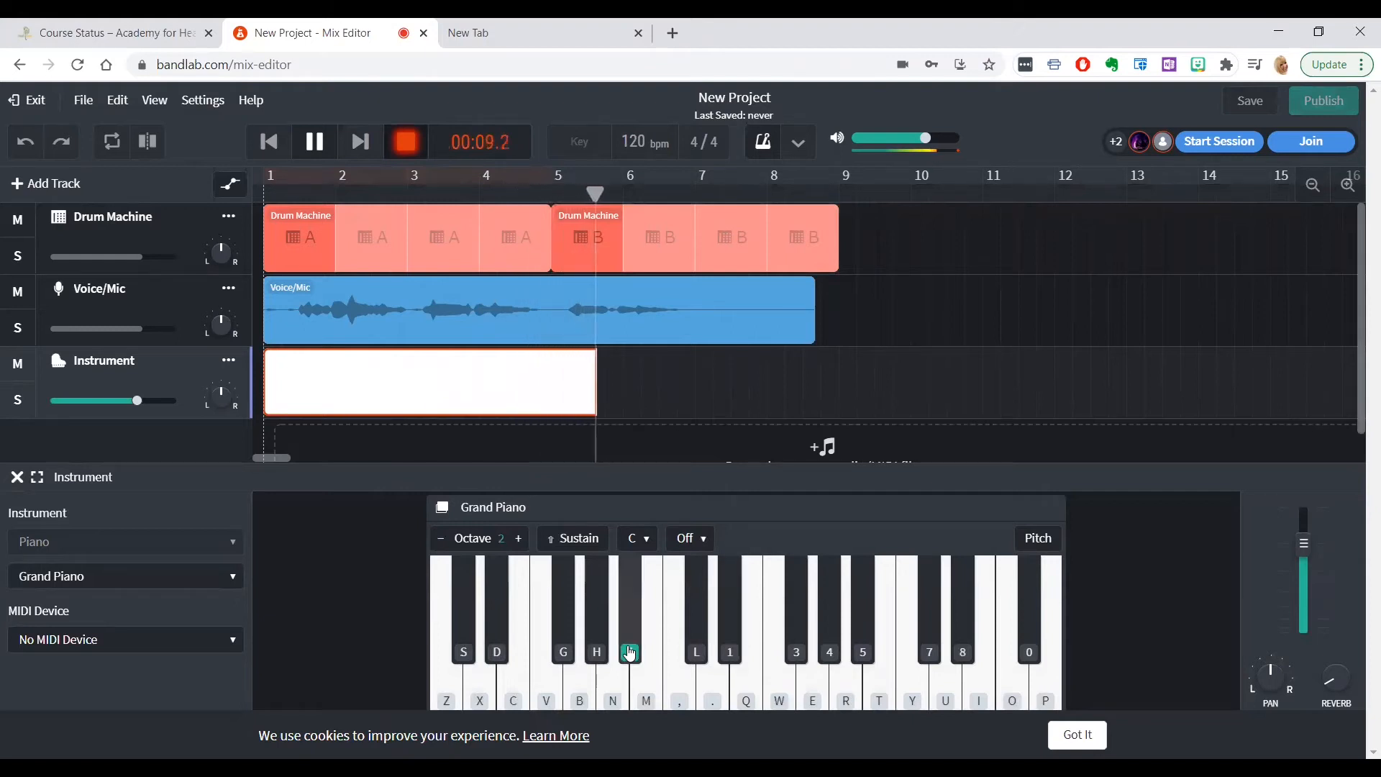
click(697, 647)
click(731, 651)
click(731, 651)
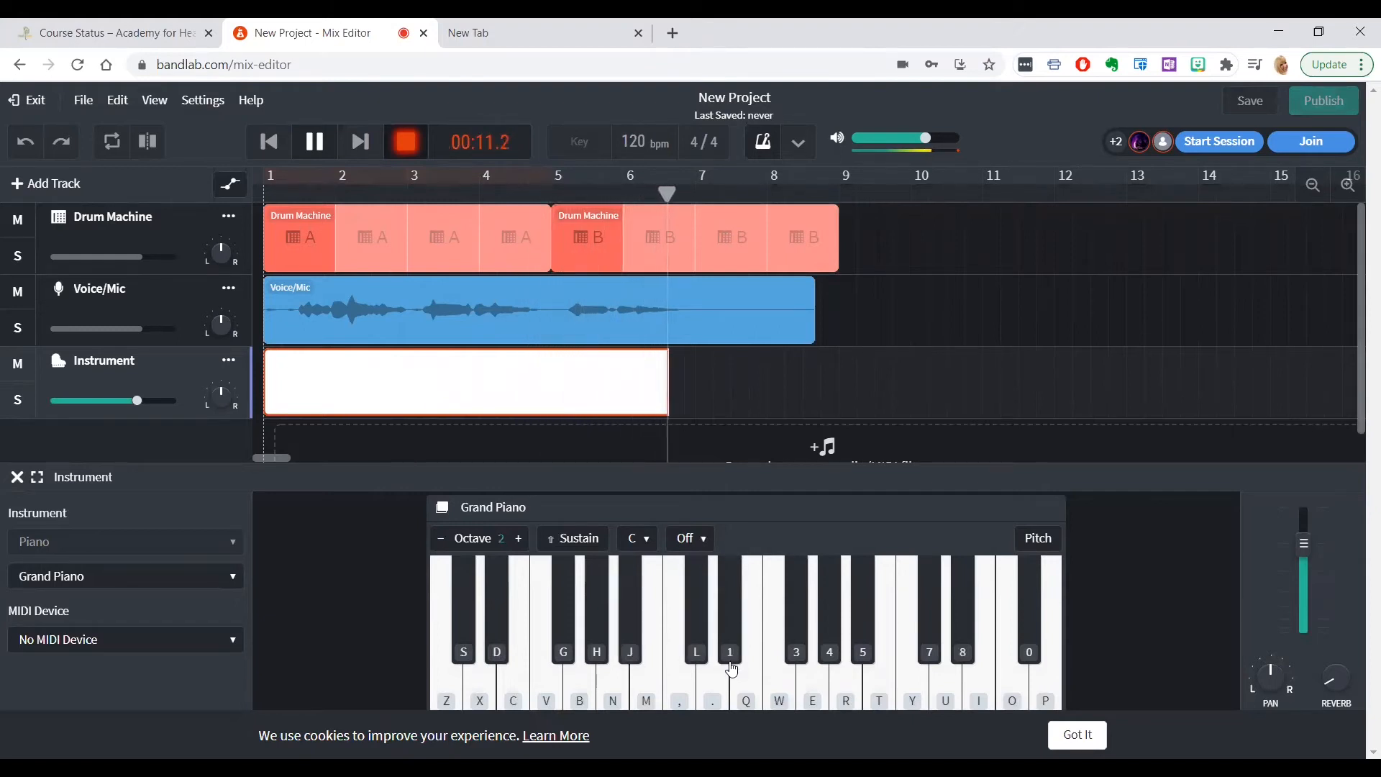
click(731, 651)
click(730, 651)
click(630, 651)
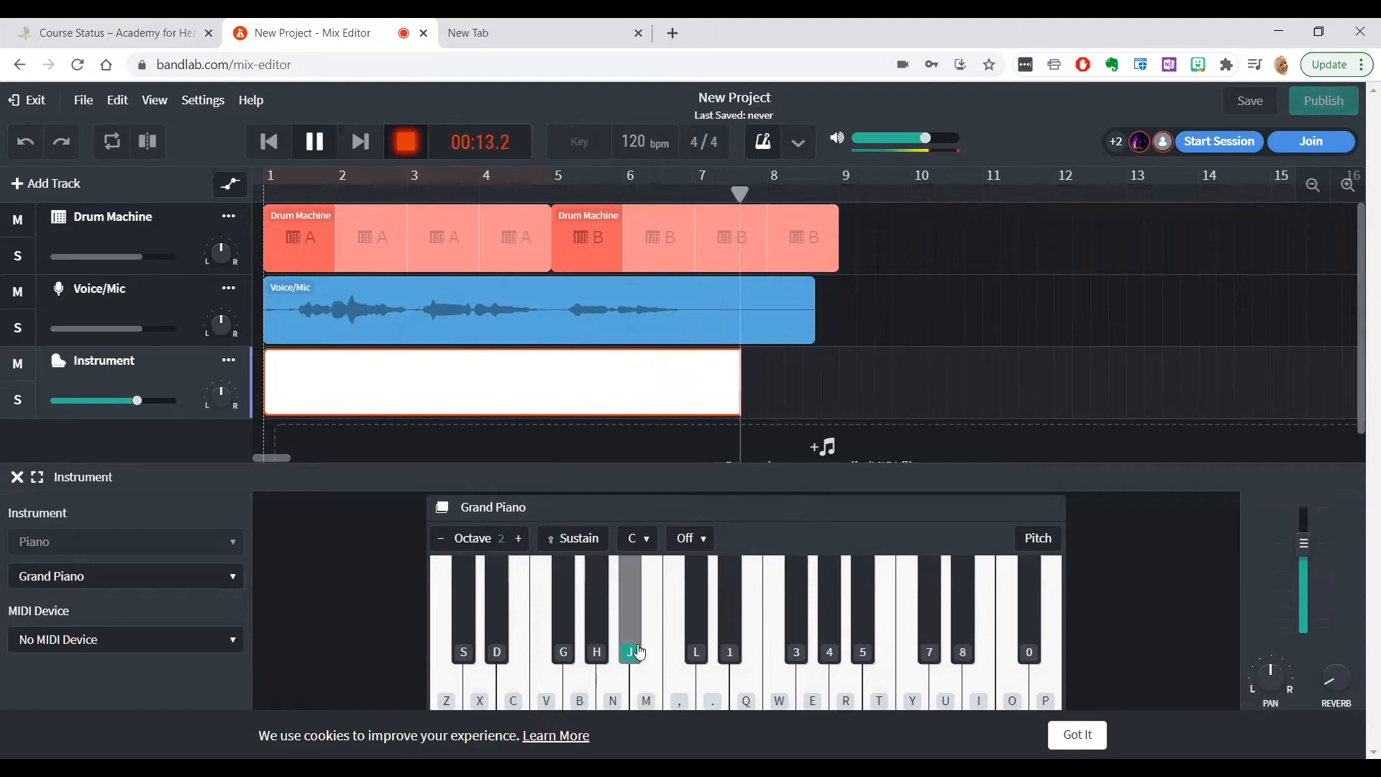
key(1)
key(1)
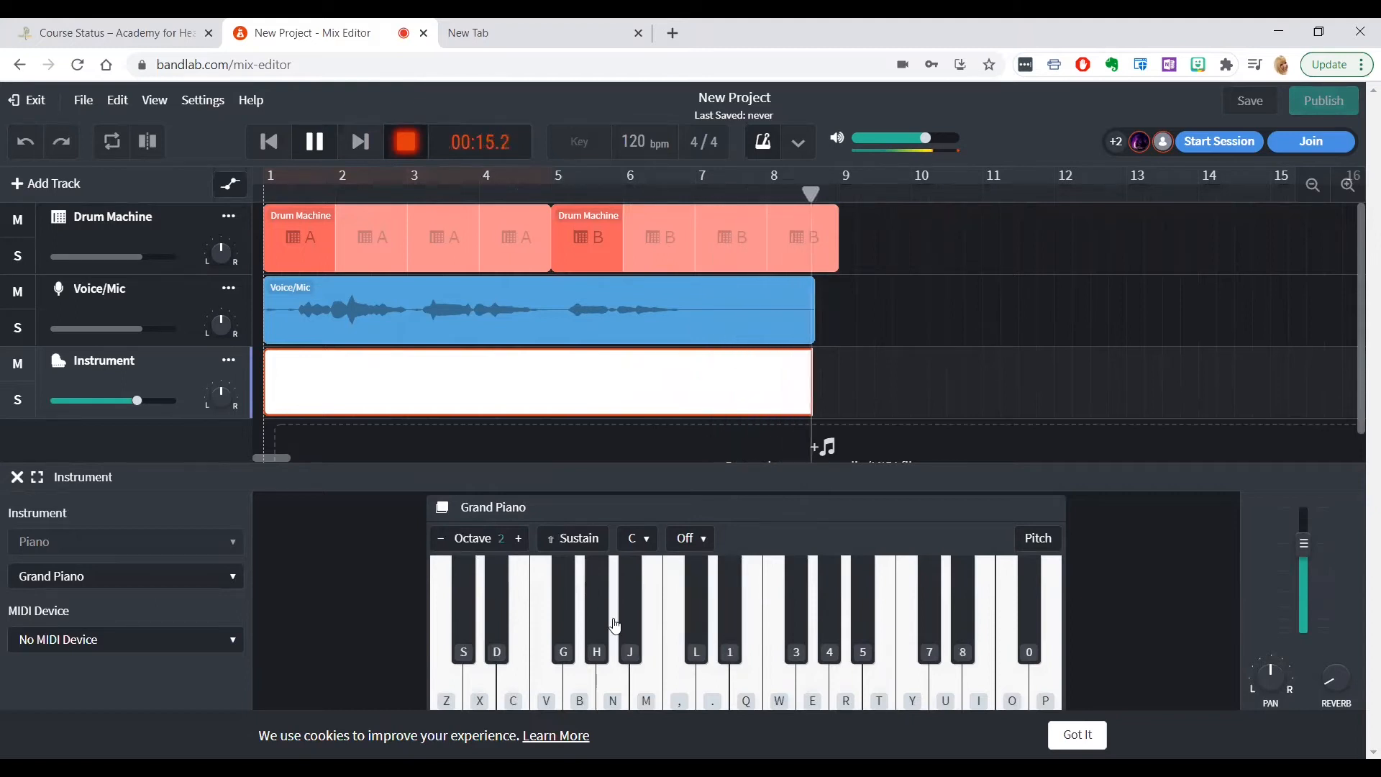
click(407, 146)
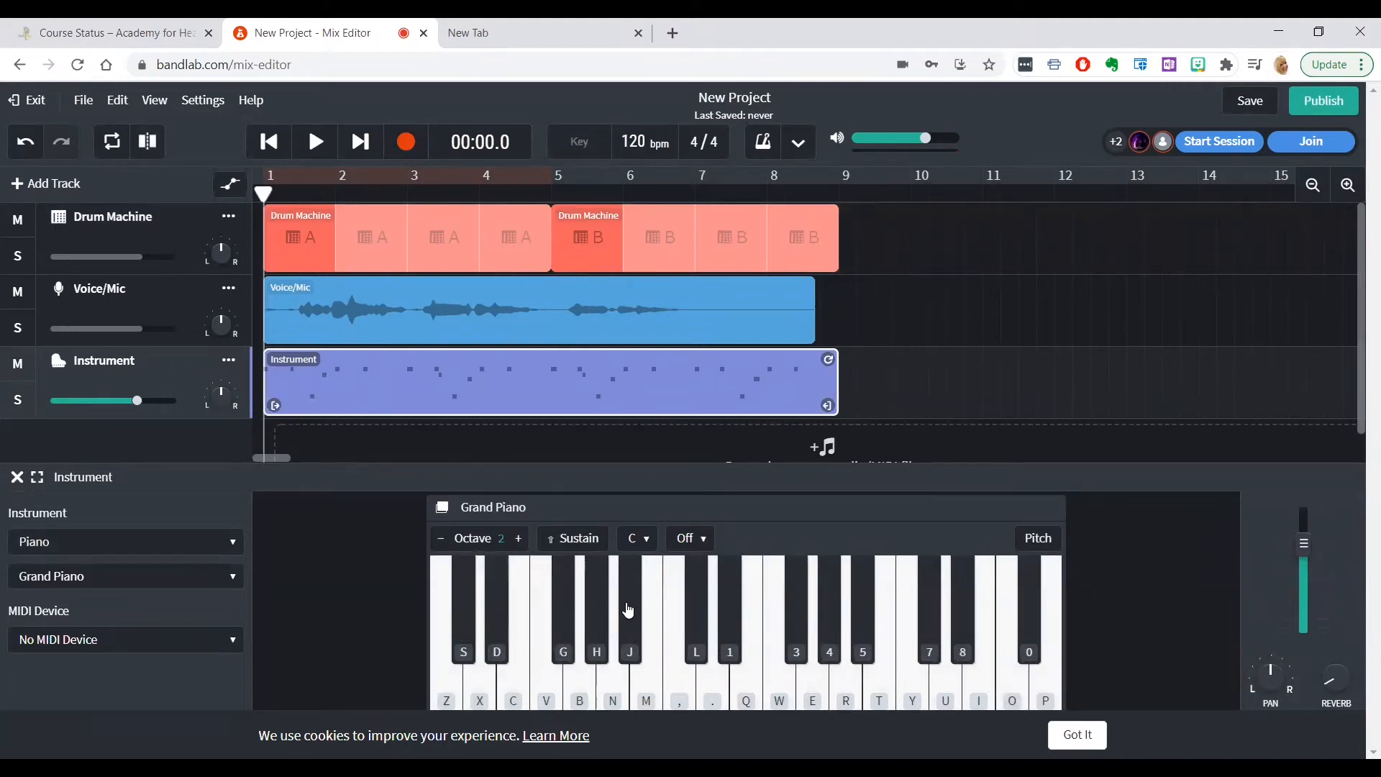
click(315, 144)
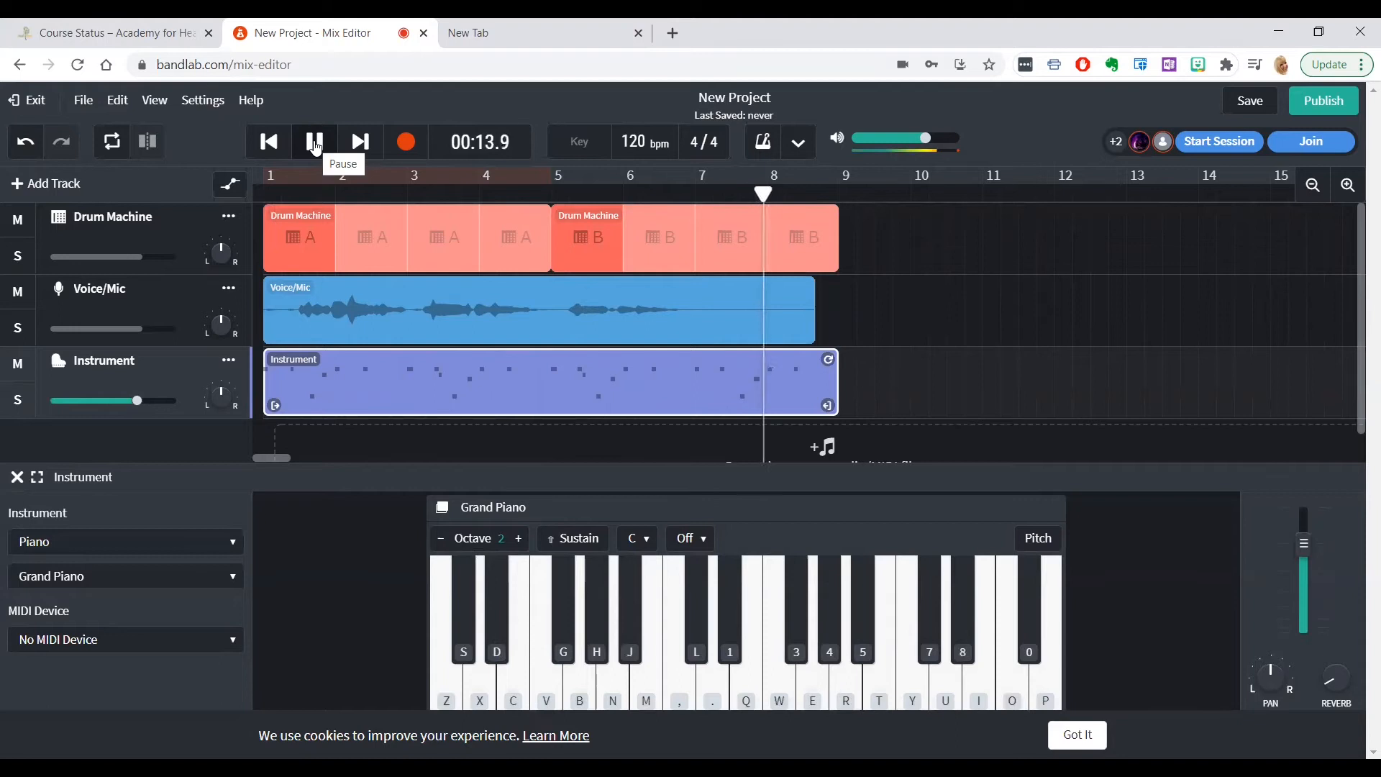
click(316, 149)
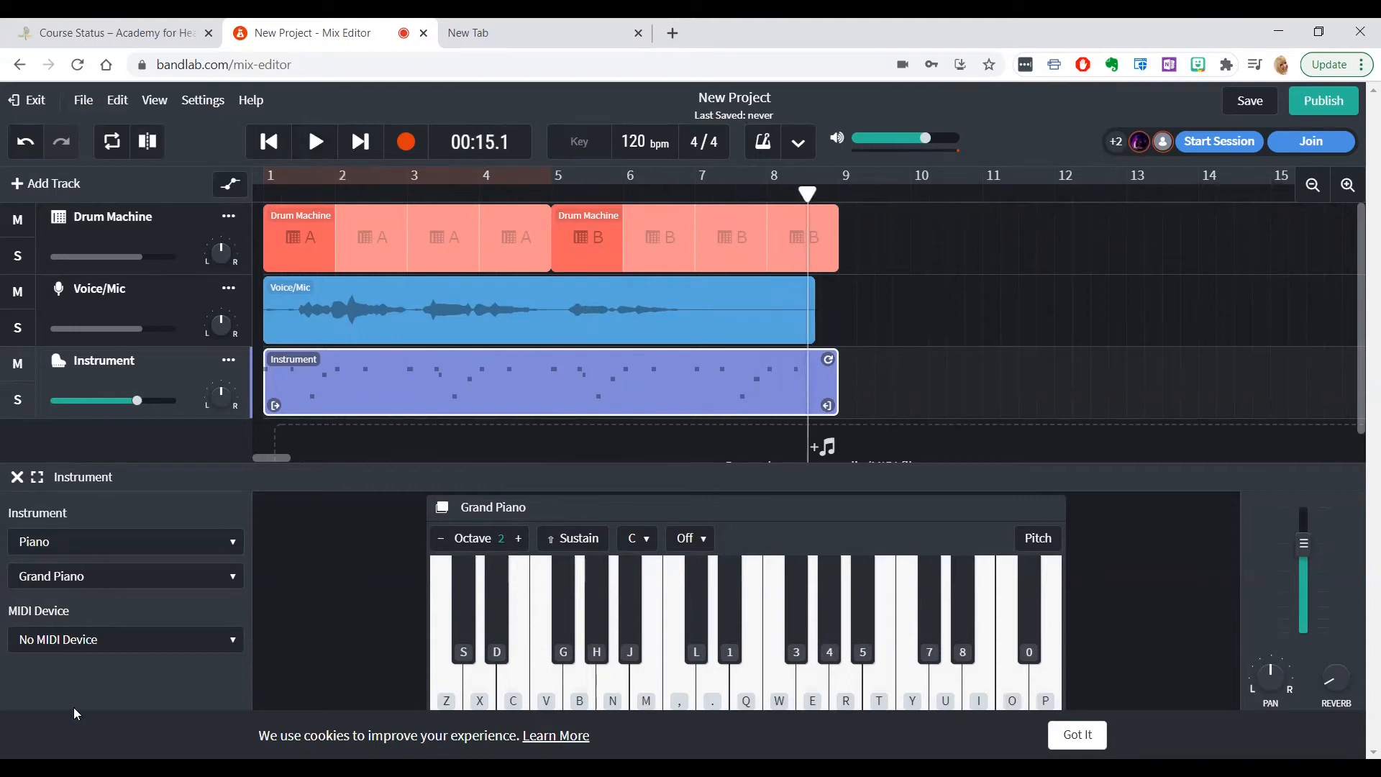
Change the Instrument track's sound category from Piano to Synth Keys
click(237, 550)
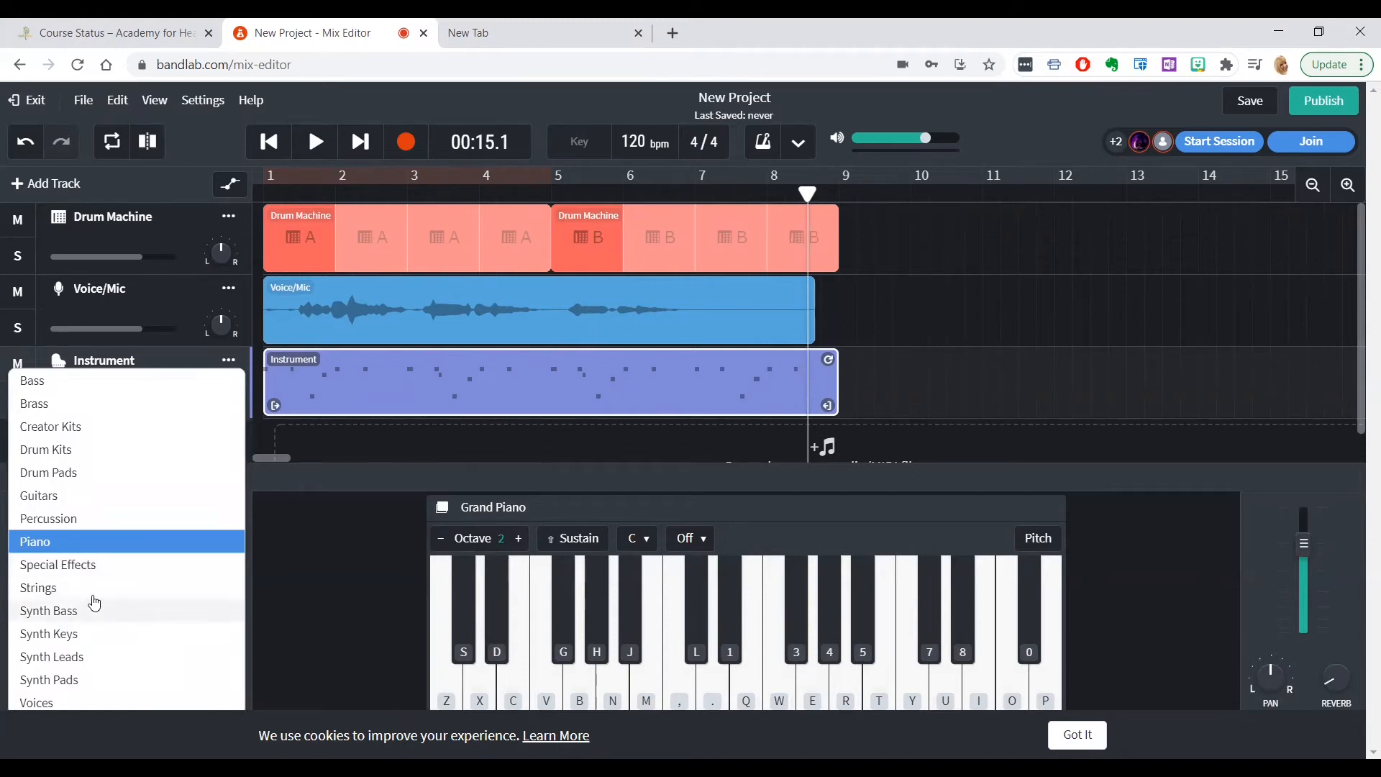
click(243, 548)
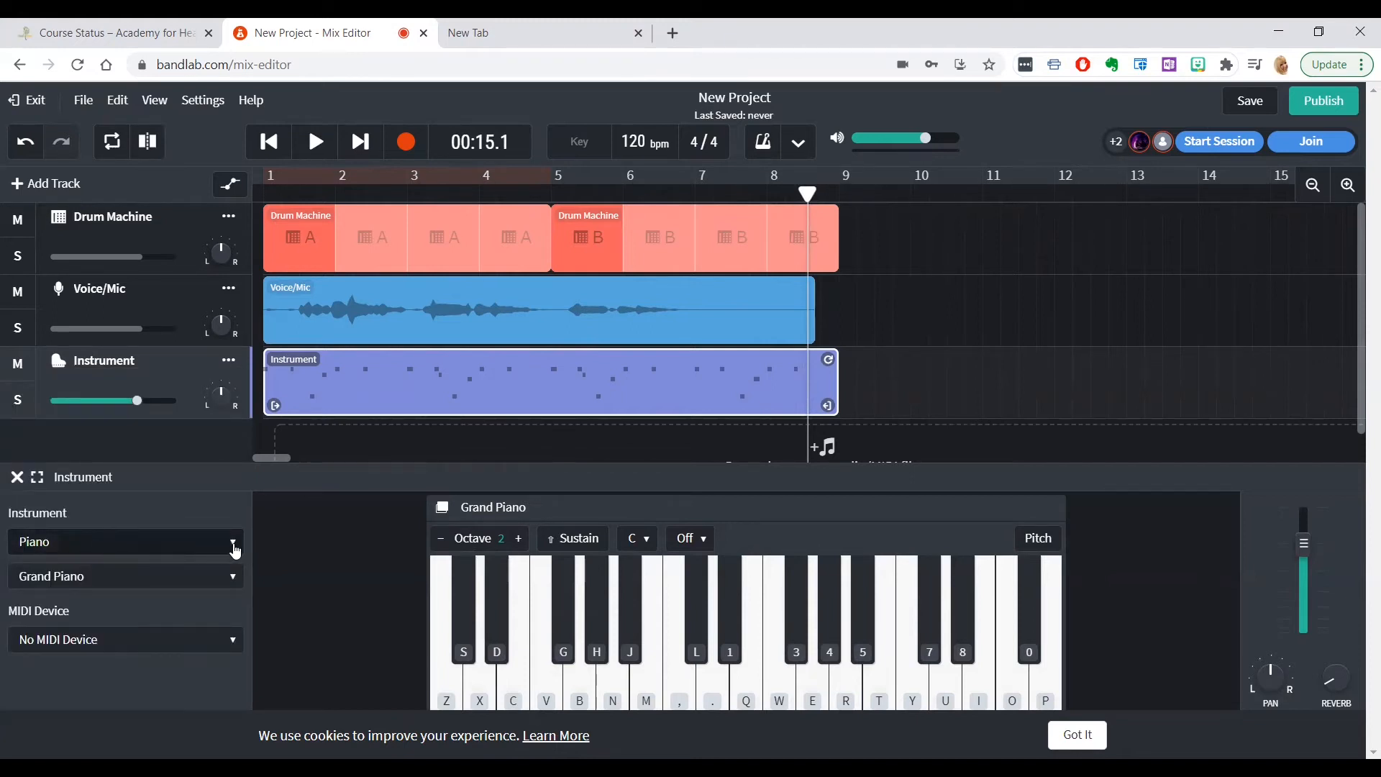
click(236, 550)
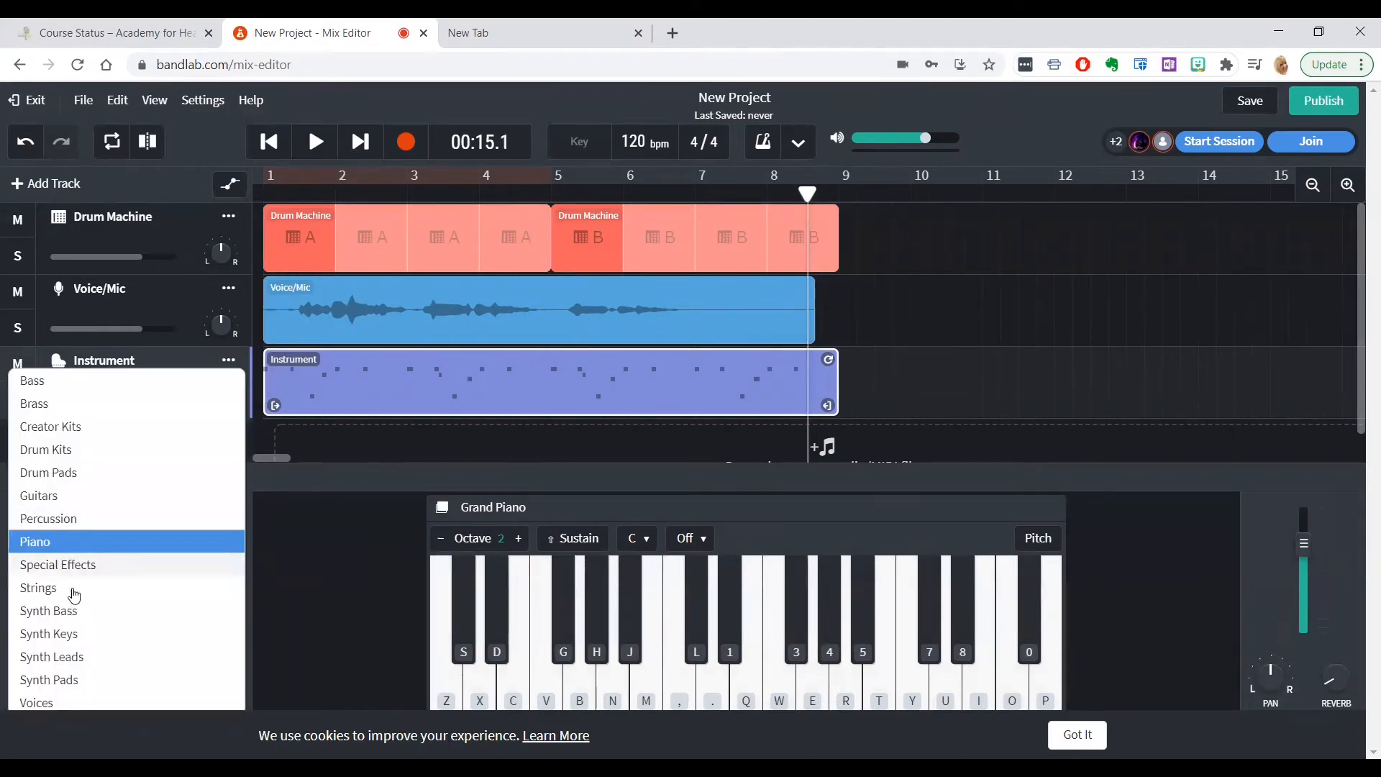
click(74, 634)
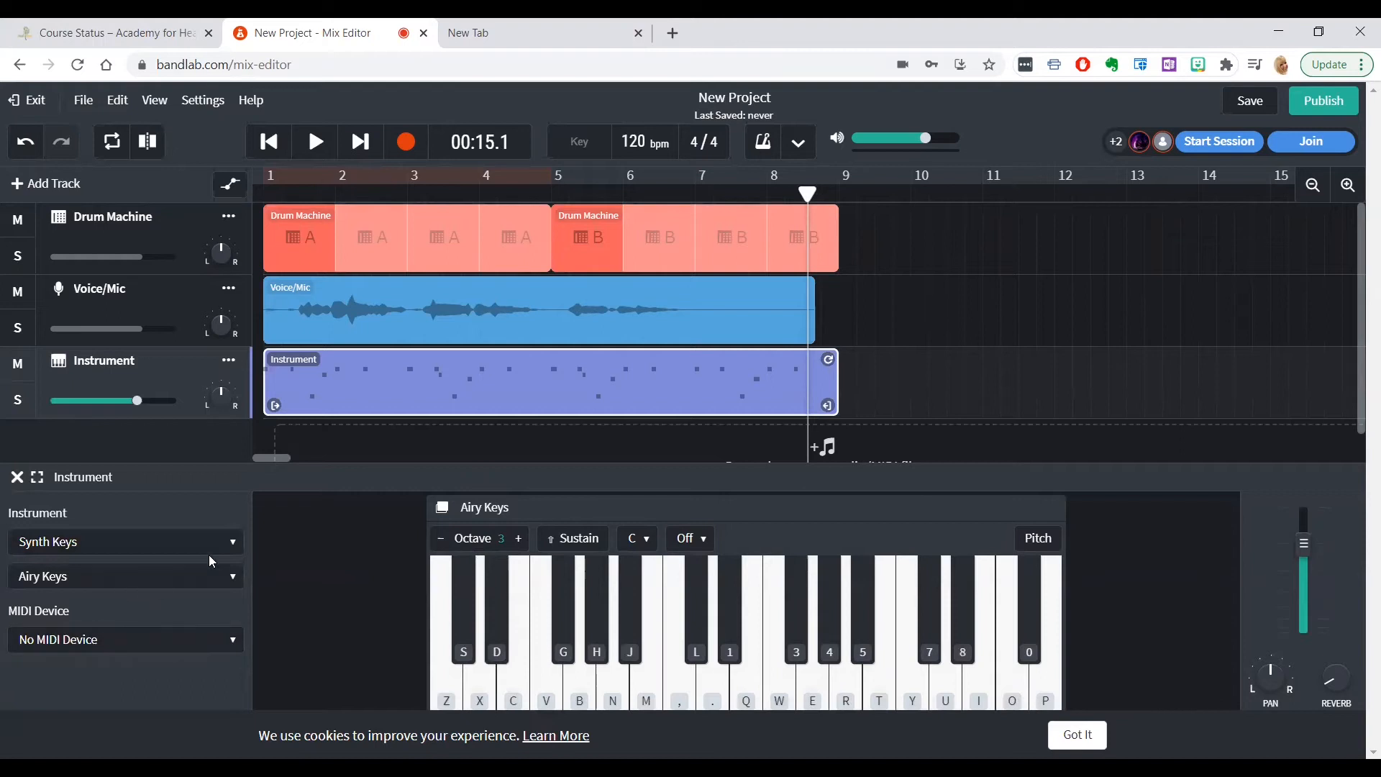
Replay the mix from the beginning and raise the Instrument track's volume to +6.0 dB during playback
click(269, 142)
click(316, 142)
mouse_move(139, 406)
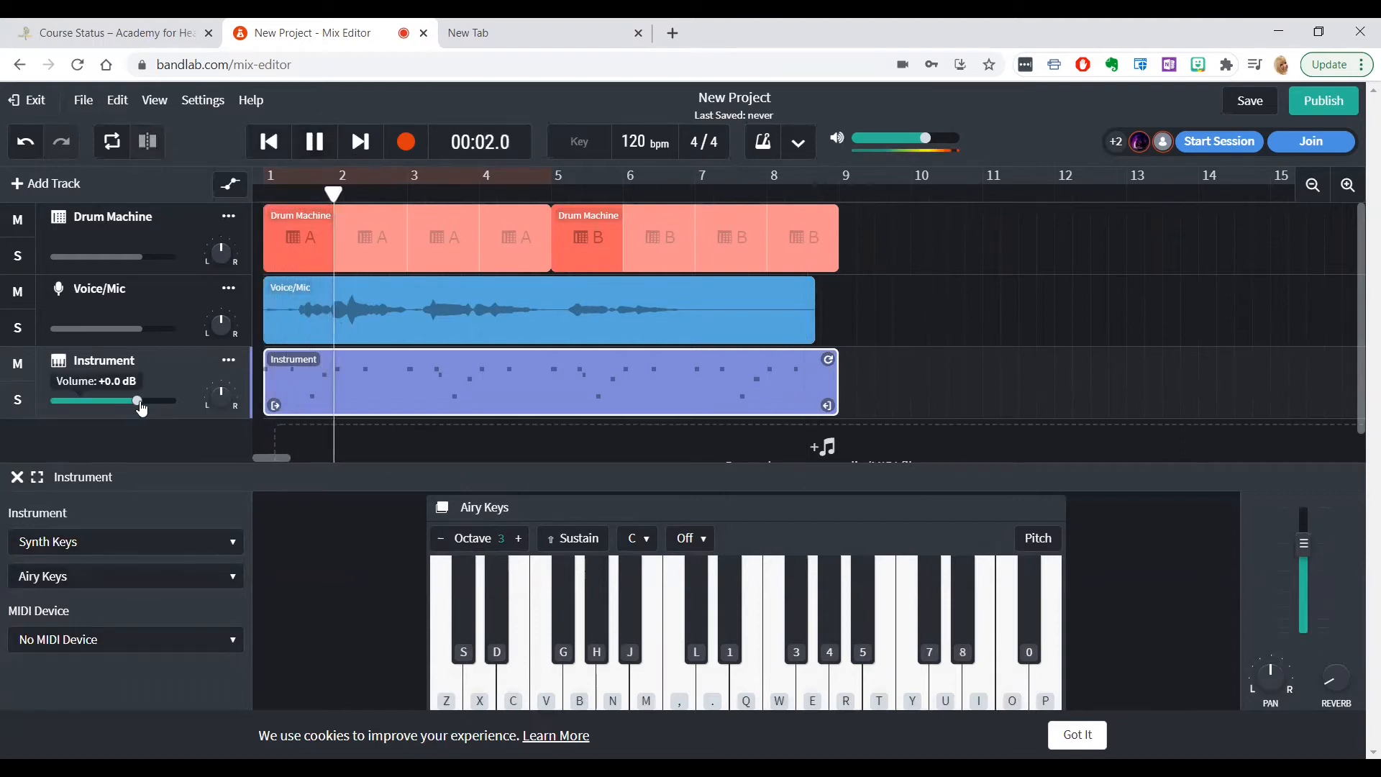
drag(141, 408, 179, 411)
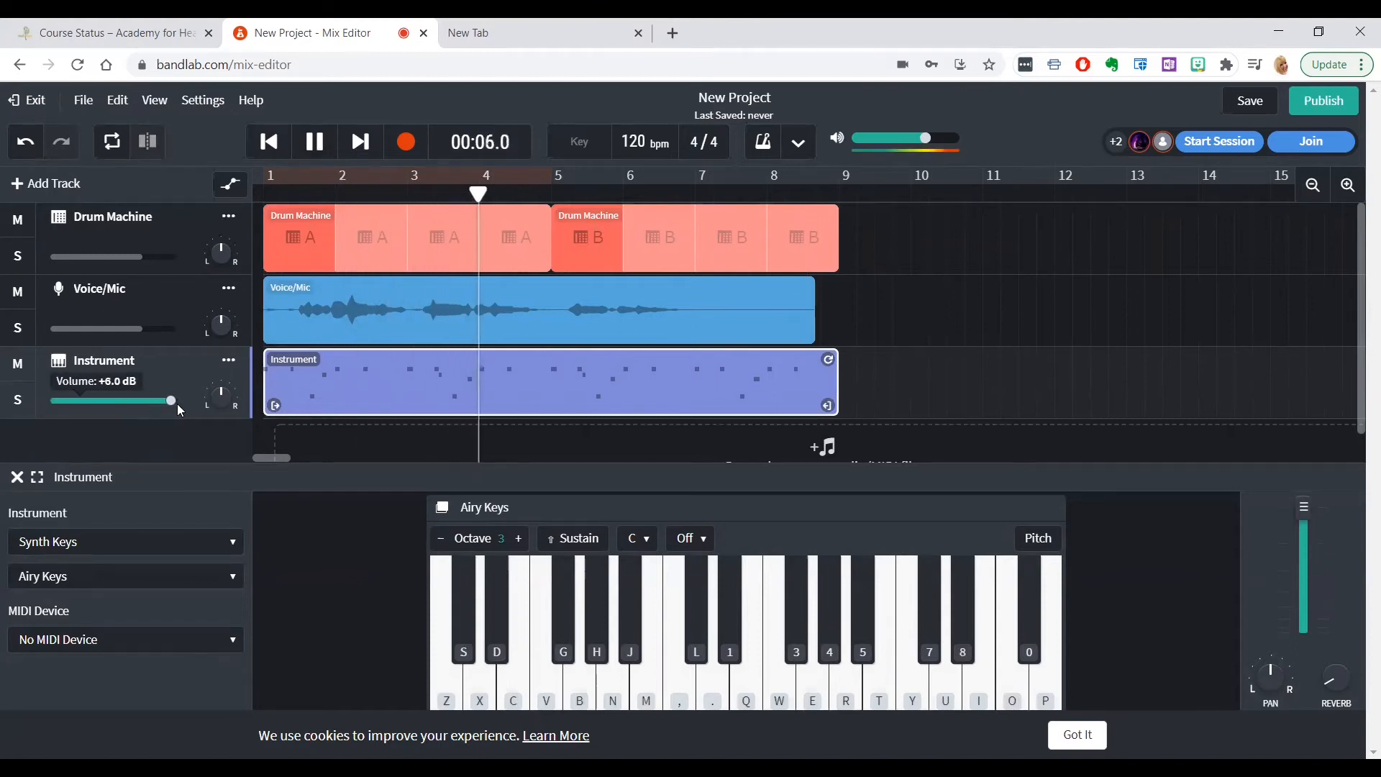
Switch the Instrument track to Synth Leads, lower its volume to about 0 dB, and pause playback
click(212, 545)
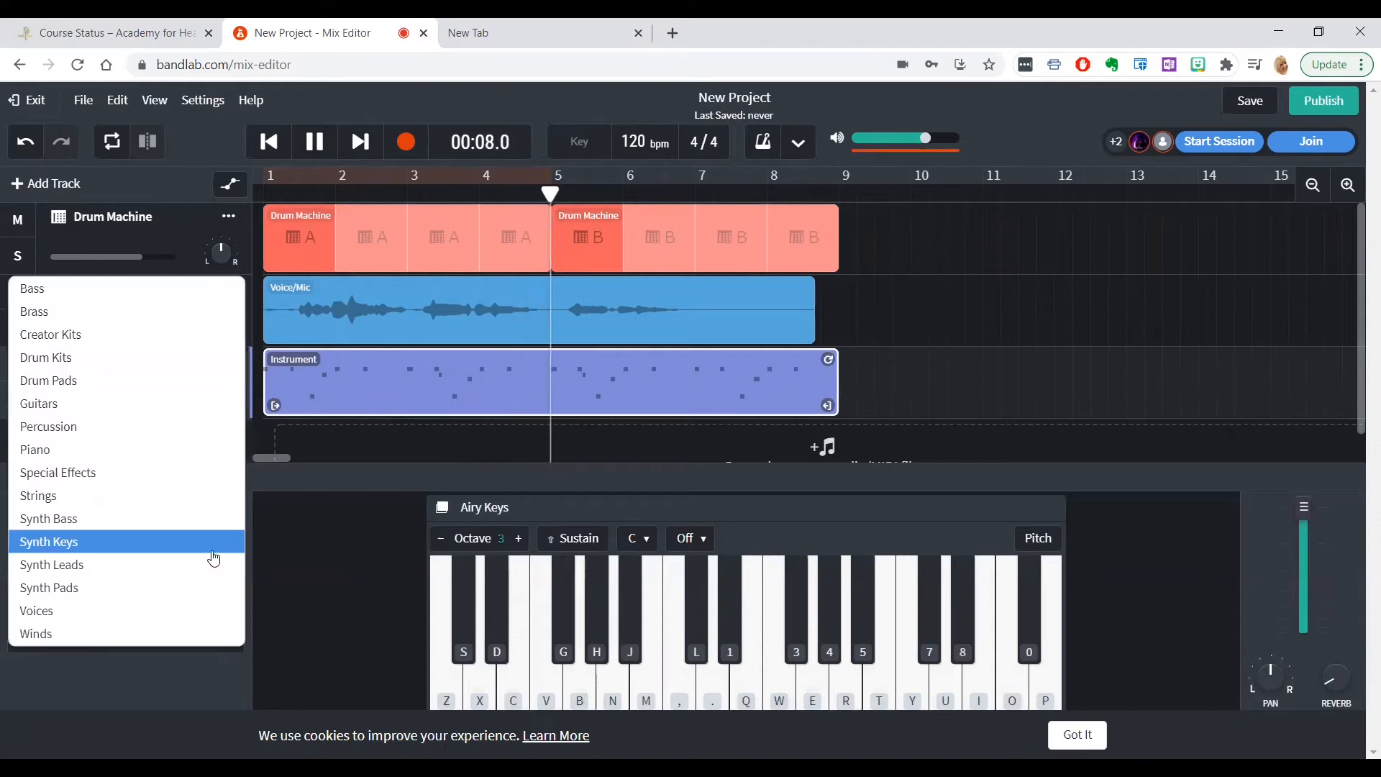
click(81, 566)
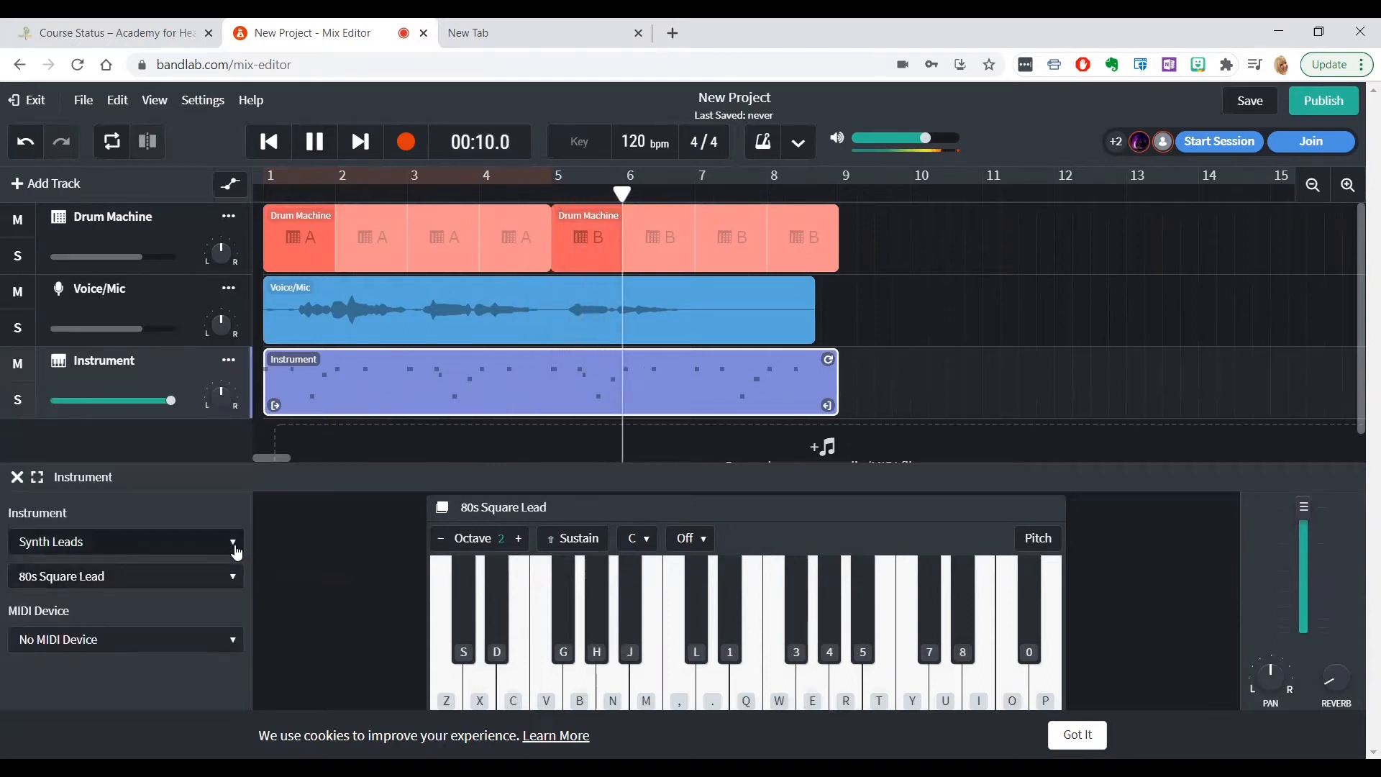
drag(170, 401, 143, 413)
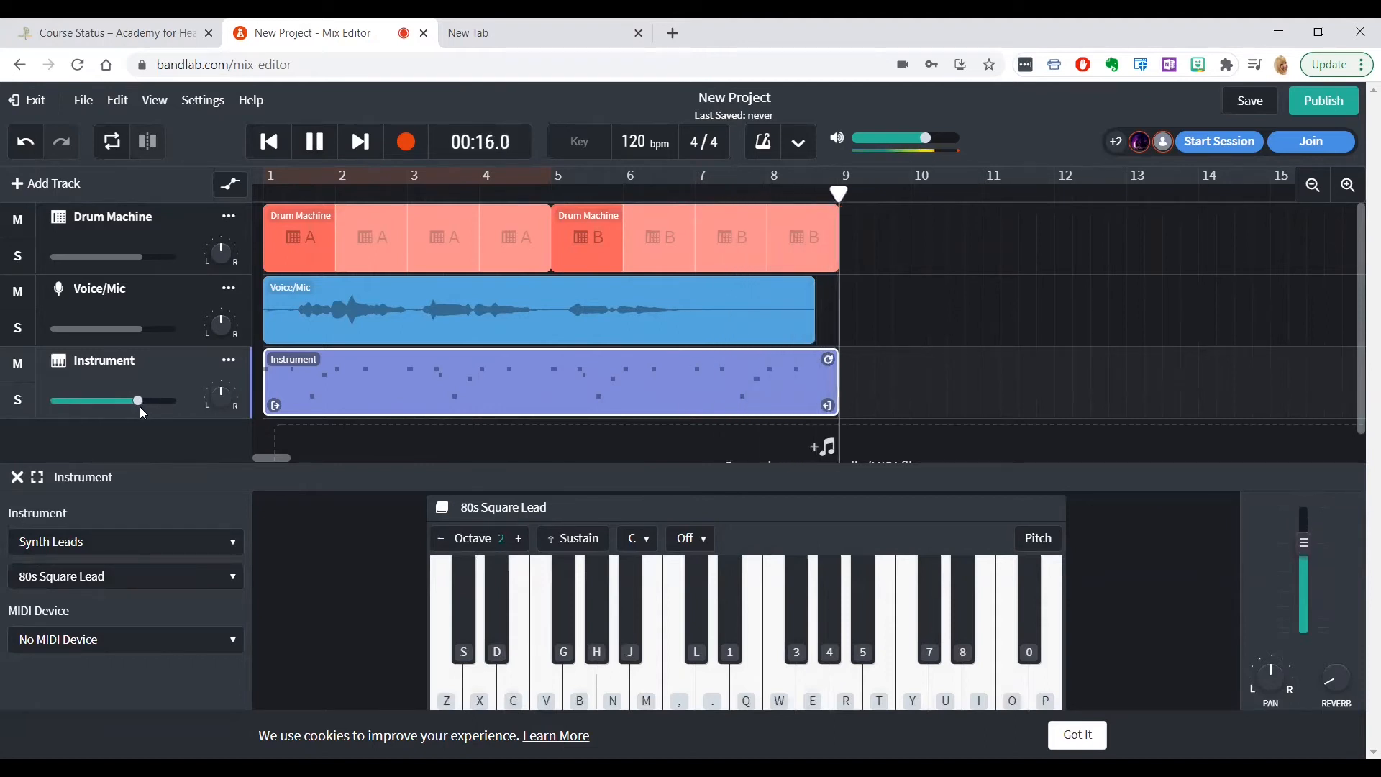
click(299, 157)
Look over the available instrument categories without changing the sound, and return the playhead to the start
click(230, 542)
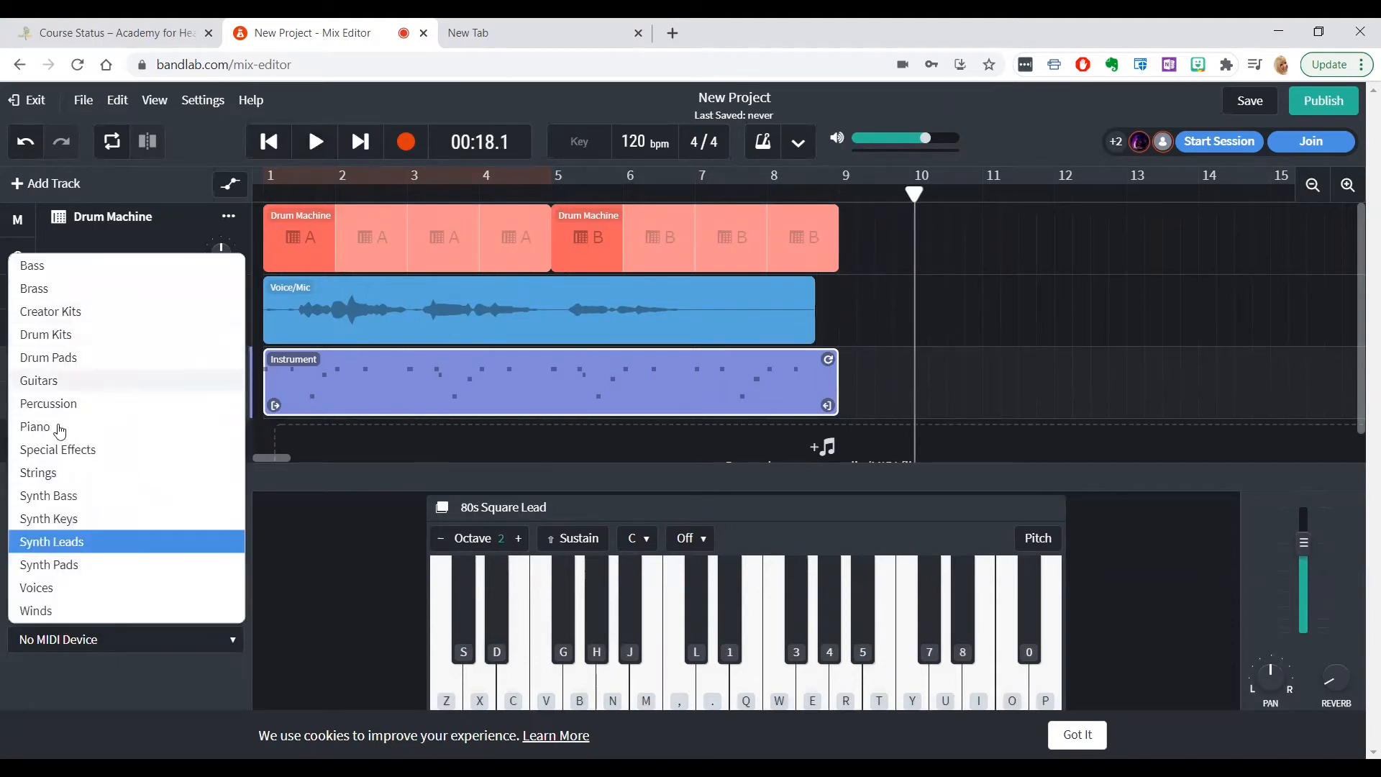
click(180, 550)
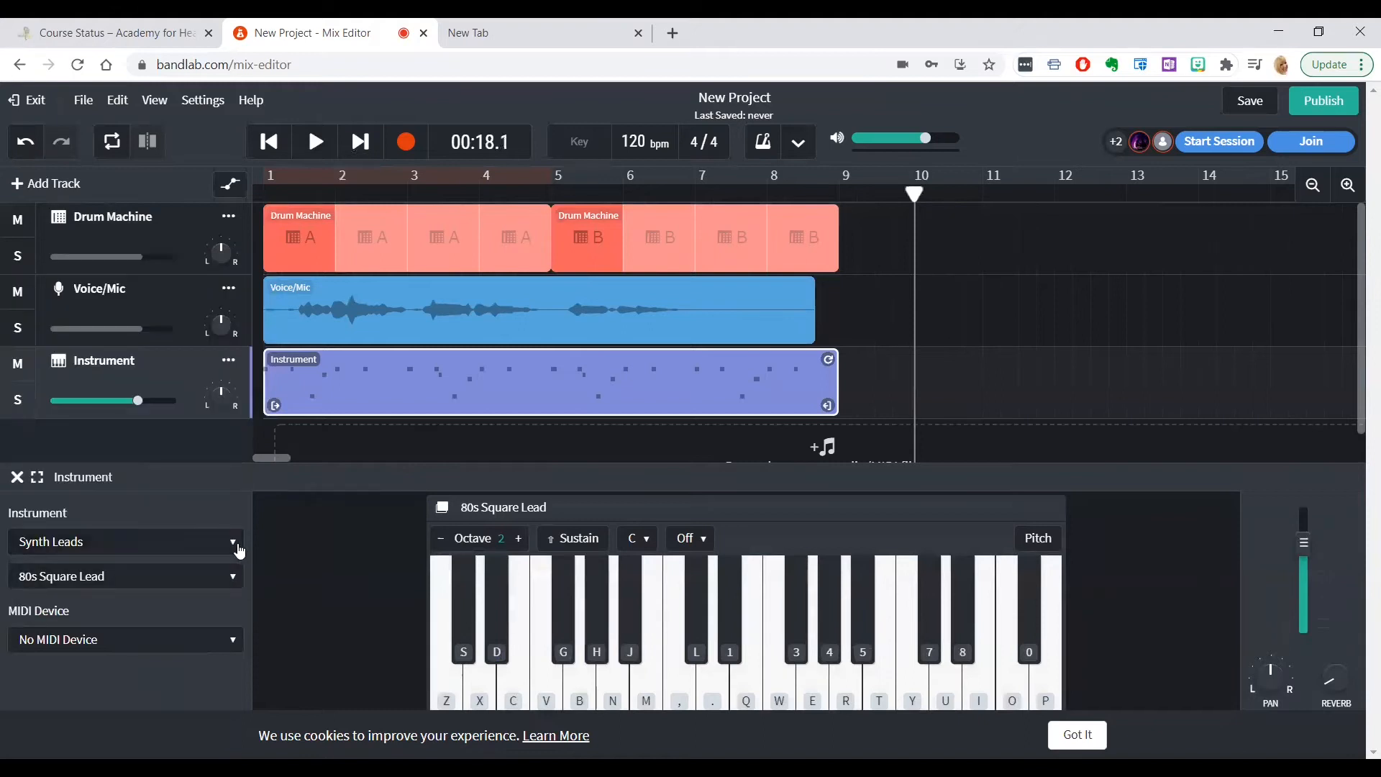
click(278, 148)
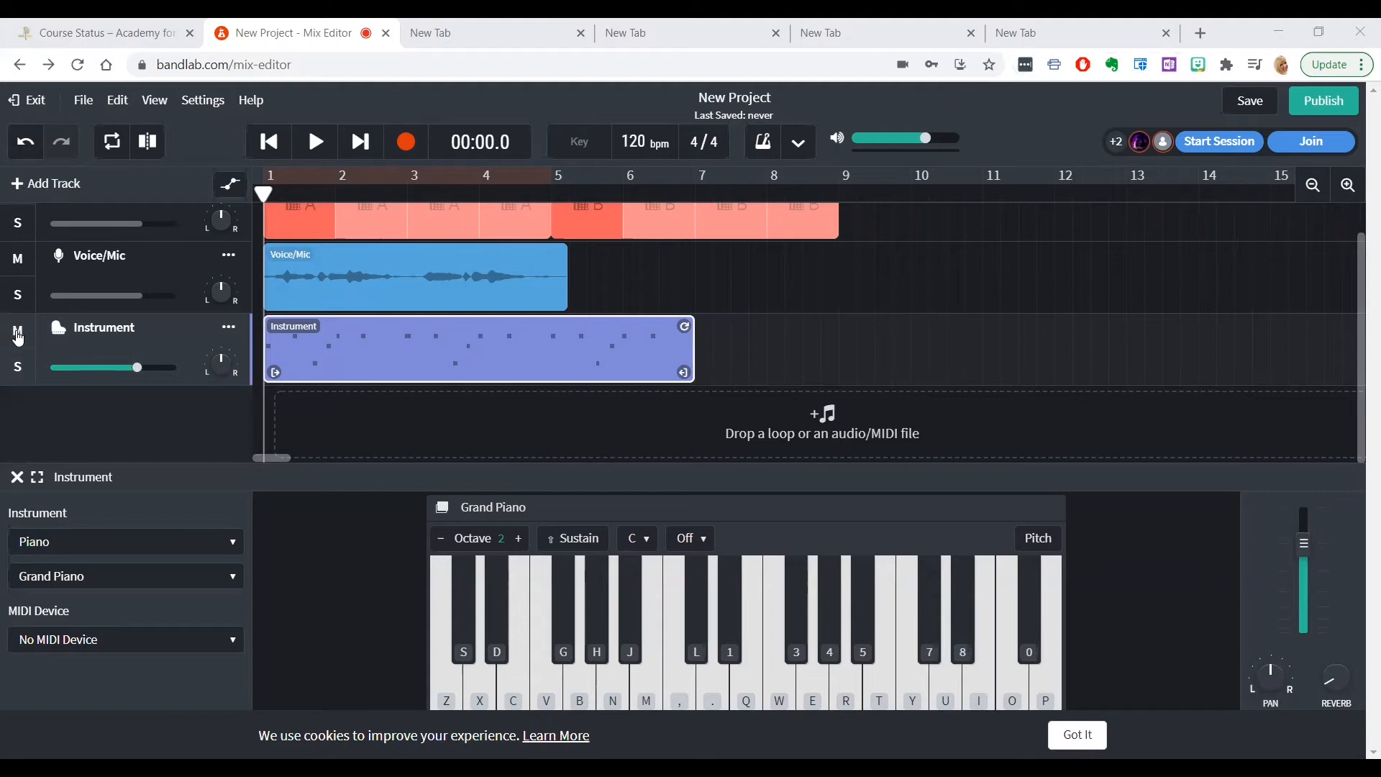
Mute the Instrument and Voice/Mic tracks, and play the first few seconds of the mix without and with the voice
click(18, 333)
click(20, 261)
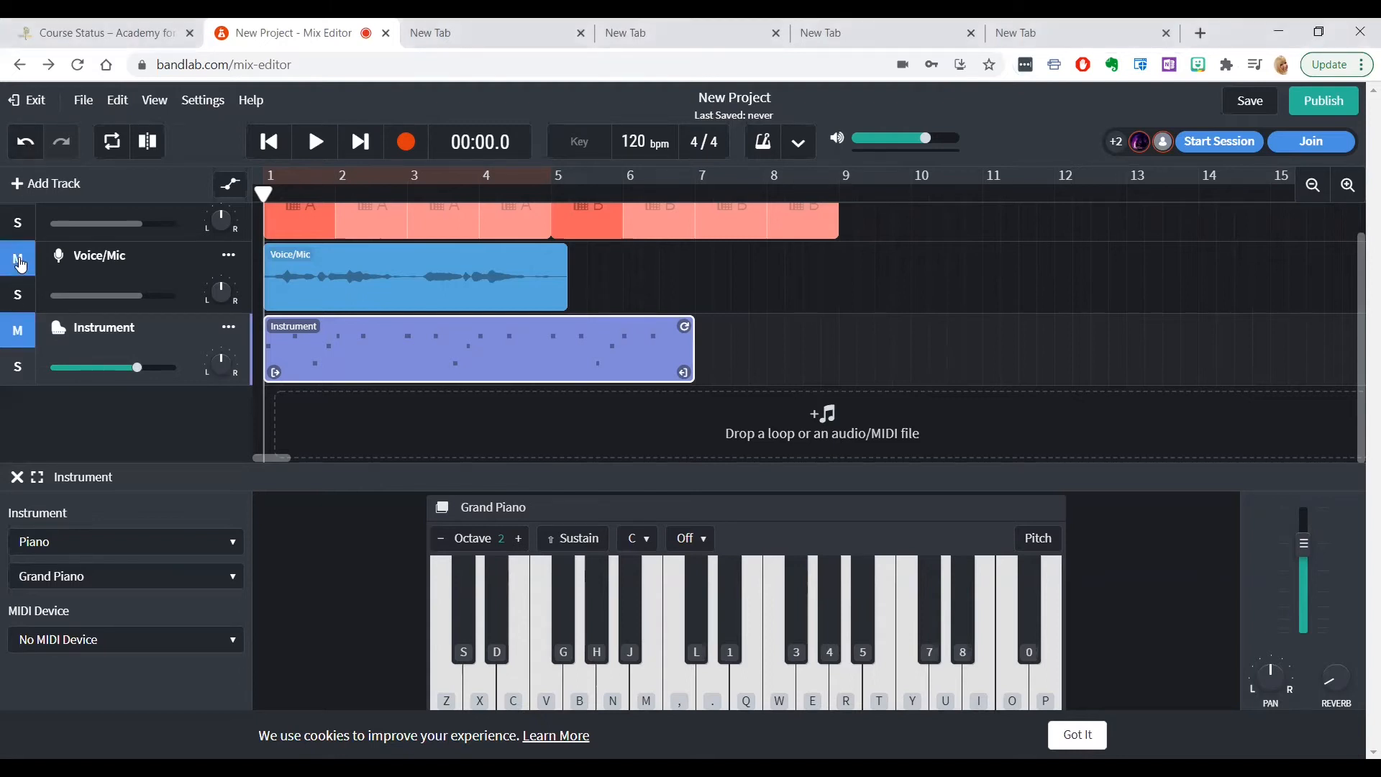
scroll(348, 315, up, 1)
click(317, 141)
click(317, 142)
click(314, 157)
click(314, 157)
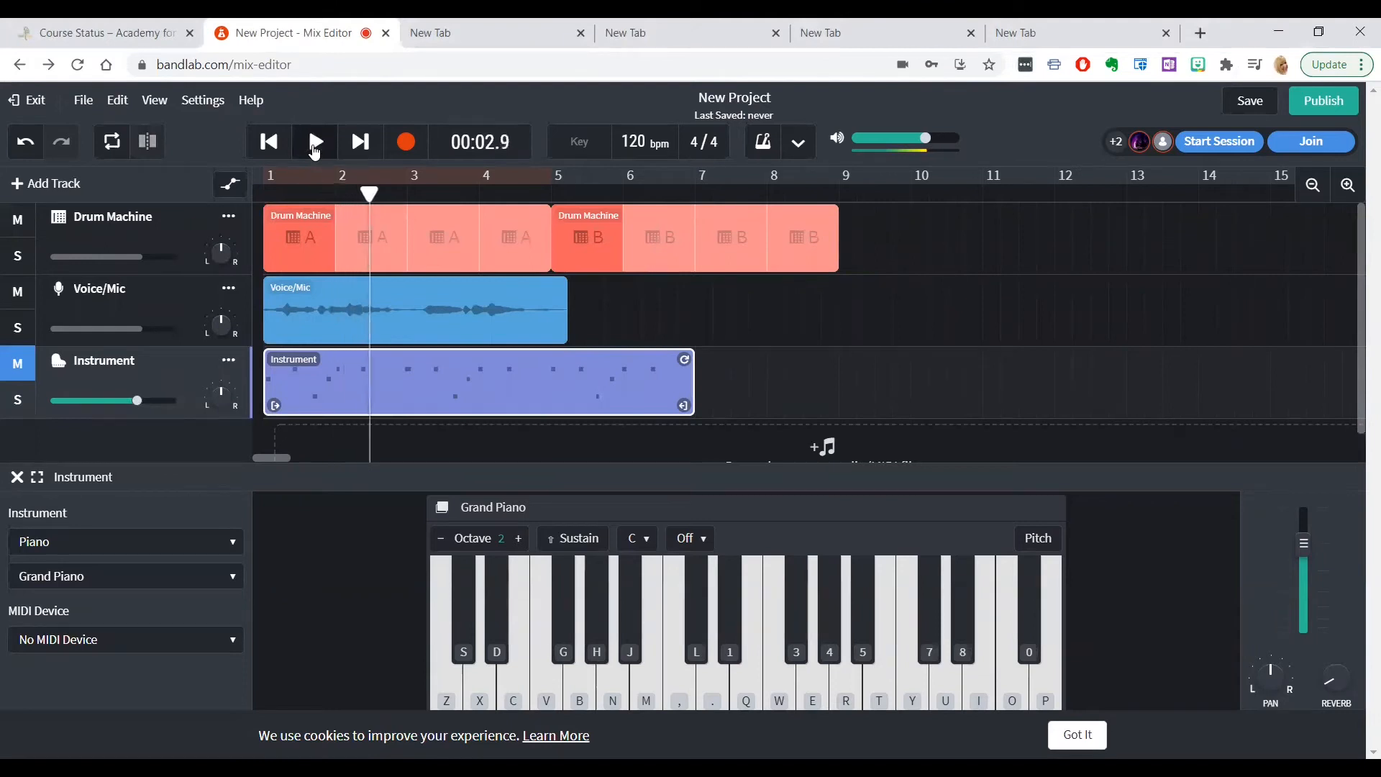
Mute the Voice/Mic track again and return the playhead to the start of the project
click(19, 294)
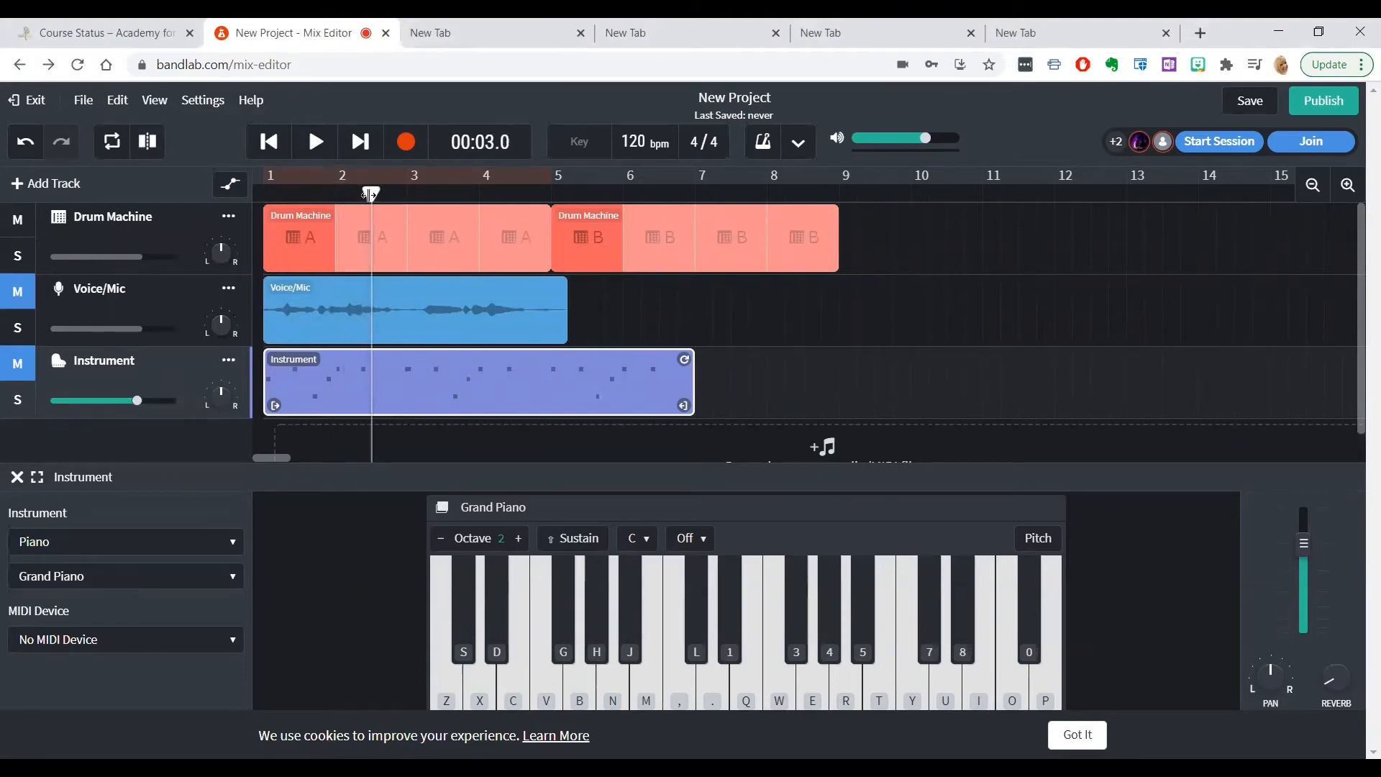
click(271, 144)
click(270, 144)
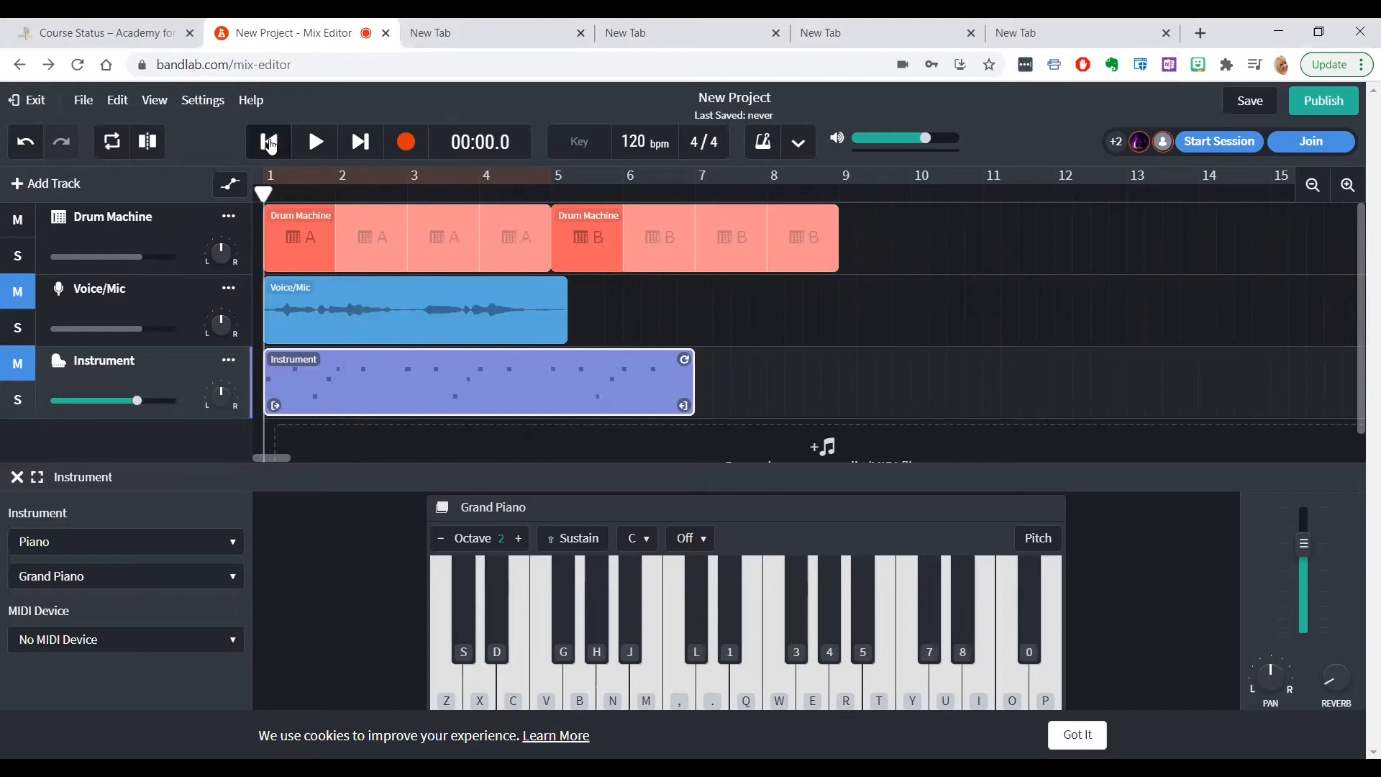
Show the loop library and browse the loops in the Synth Sequences Expanded pack
scroll(450, 436, down, 1)
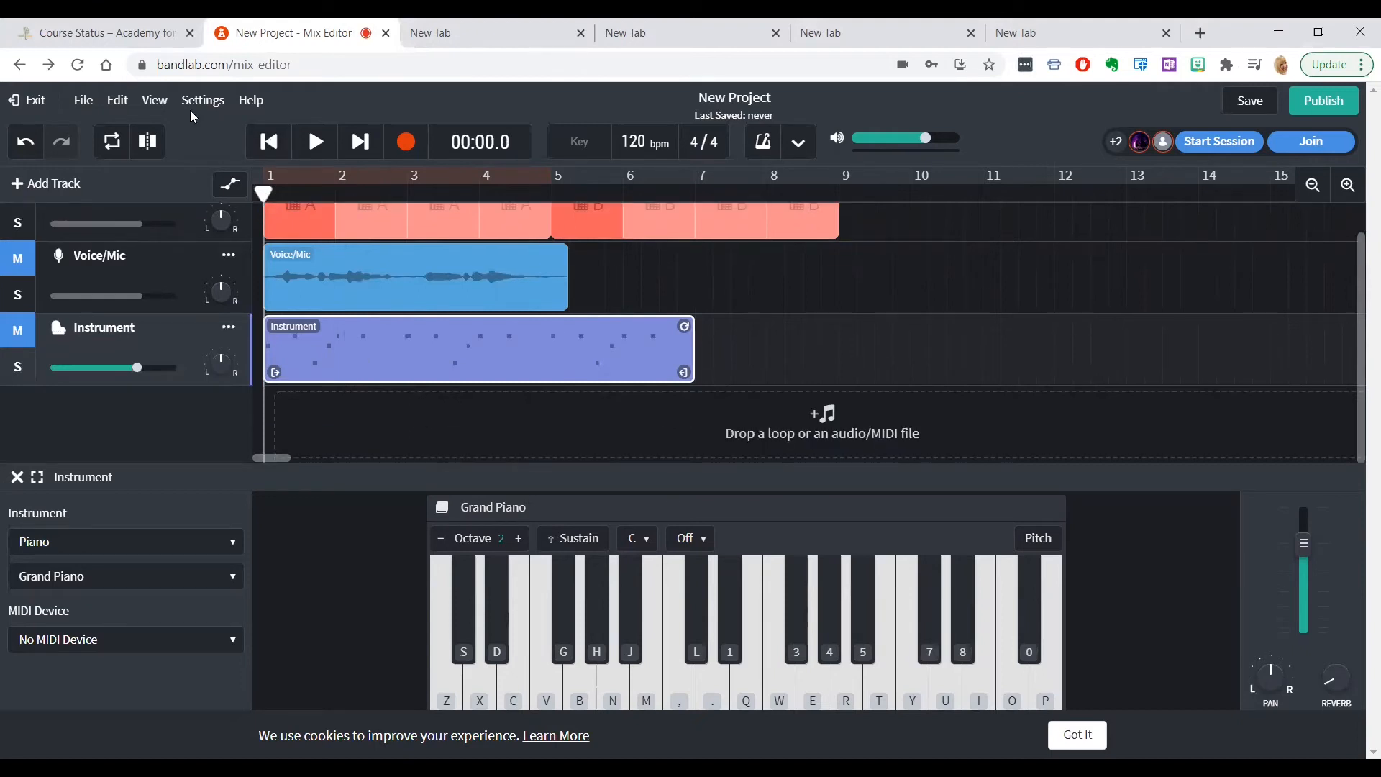
click(164, 107)
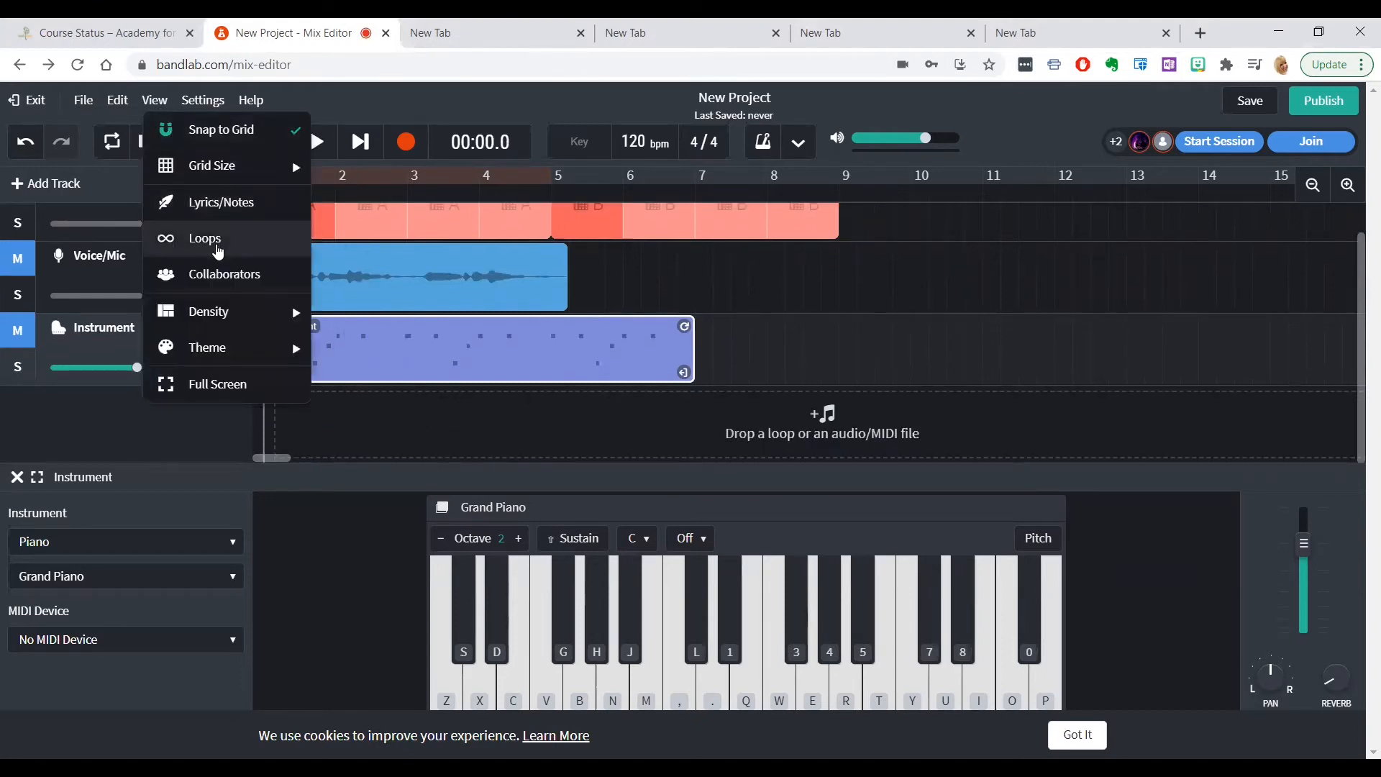
click(205, 240)
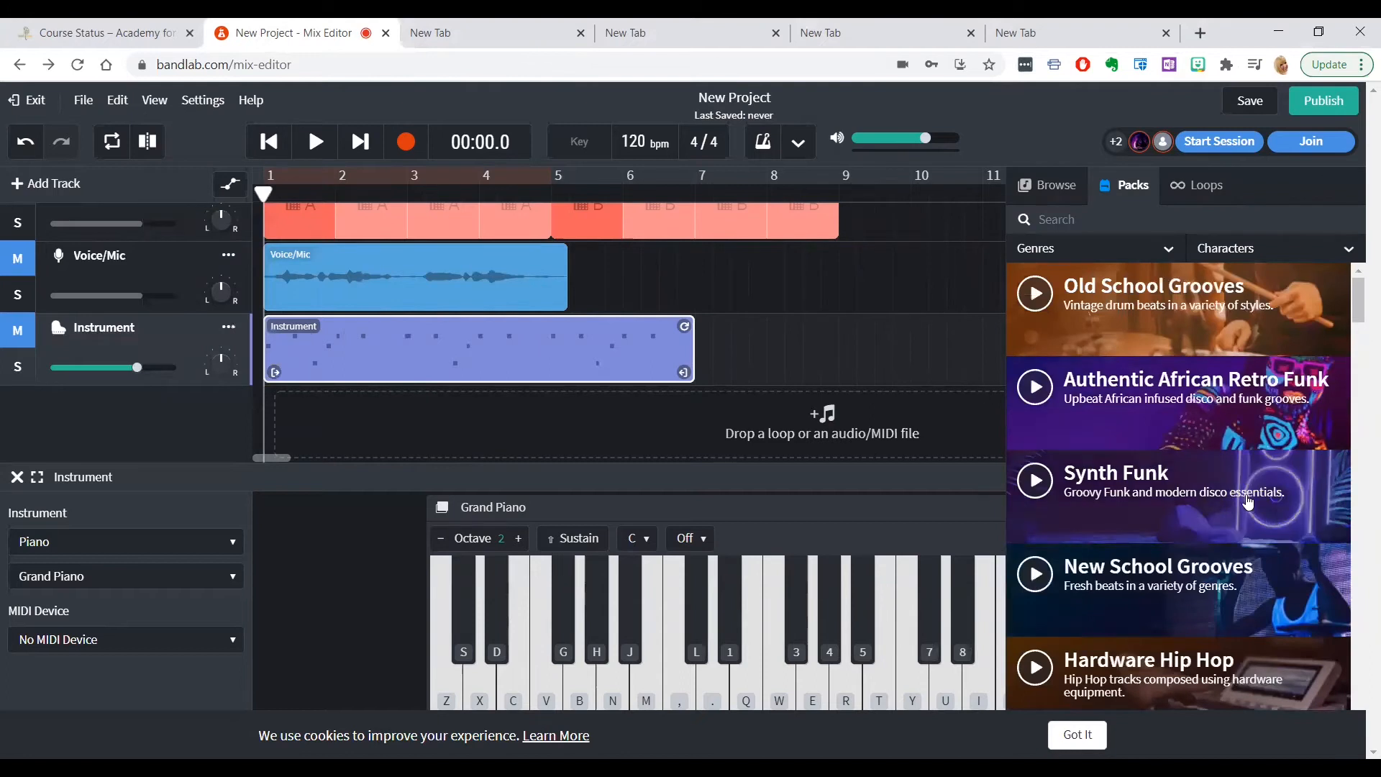
scroll(1248, 502, down, 6)
scroll(1248, 502, down, 4)
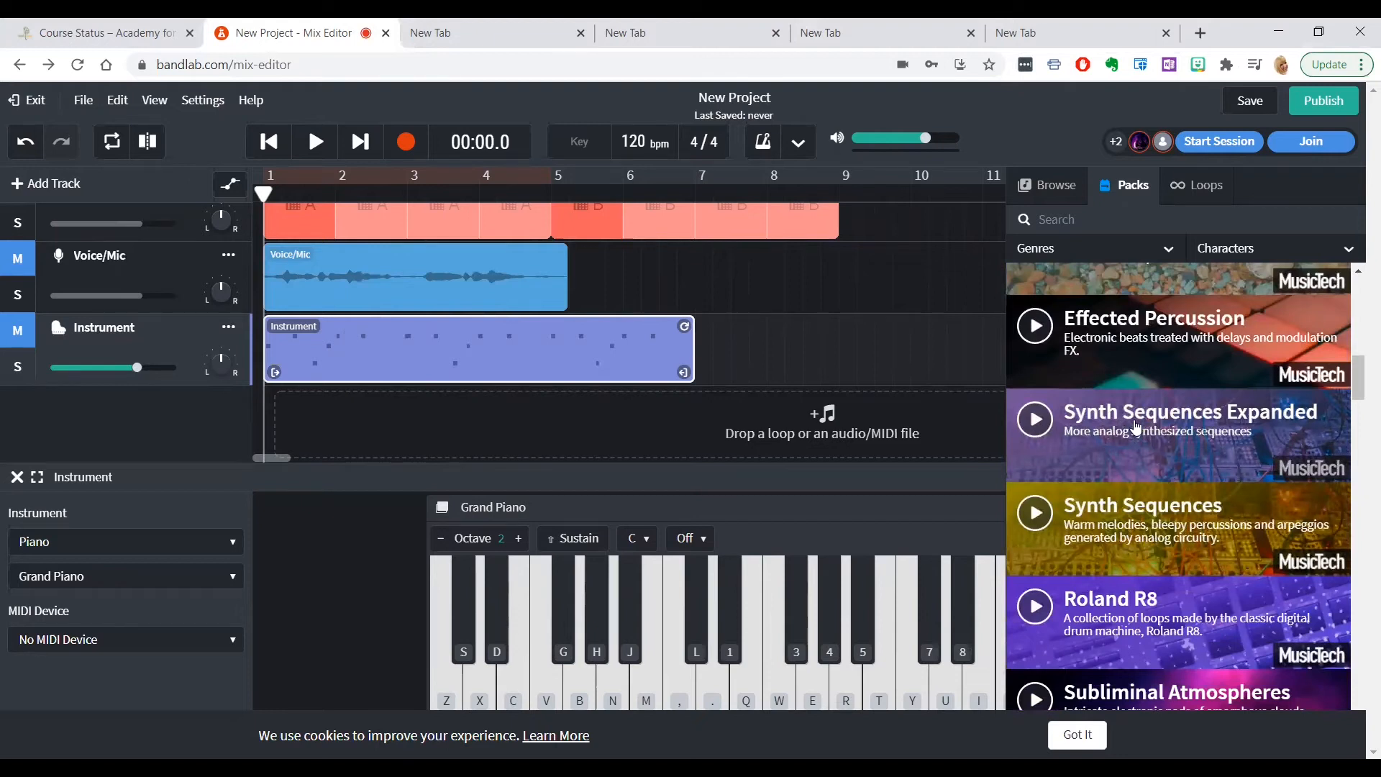
click(1137, 427)
scroll(1135, 547, down, 1)
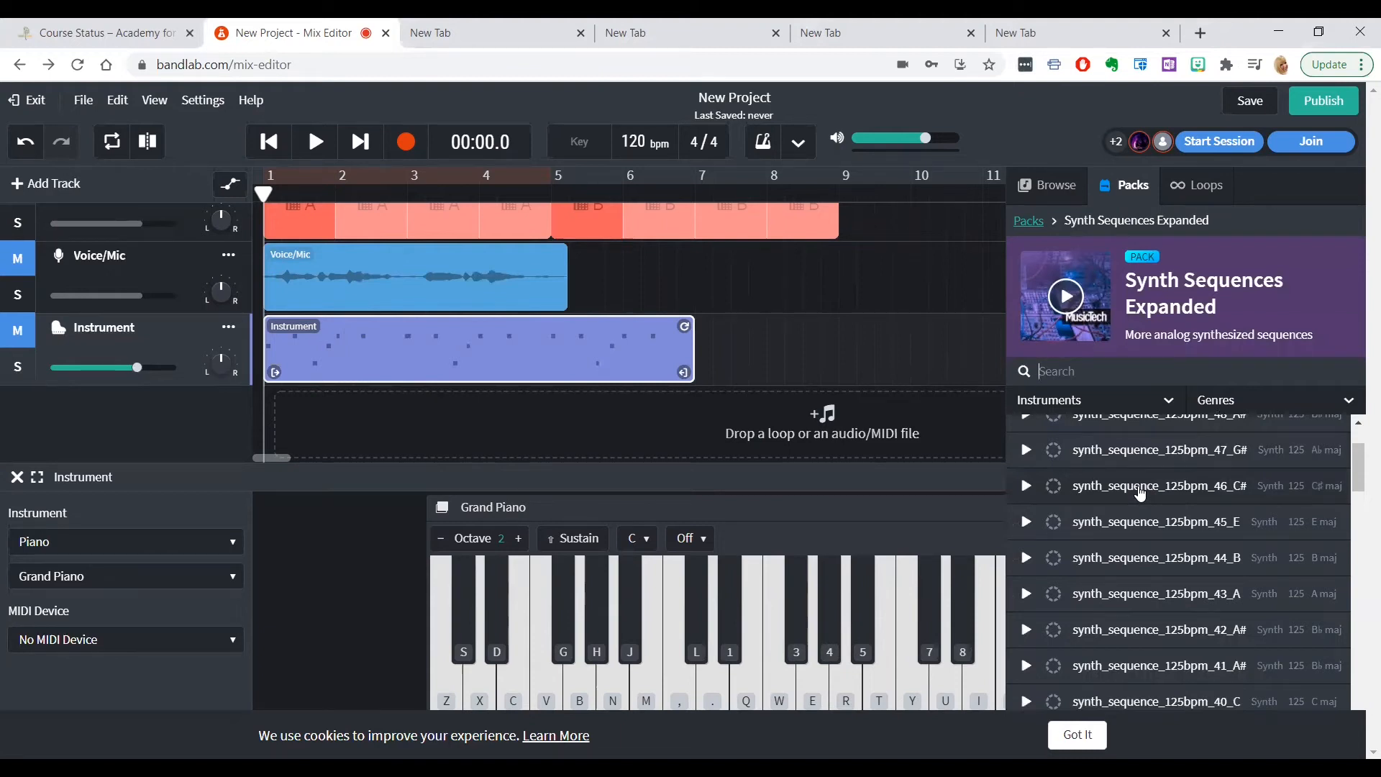
Add the synth_sequence_125bpm_29_C# loop as a new track, matching the project to its key and tempo, and align it with the project's start
scroll(1141, 493, down, 6)
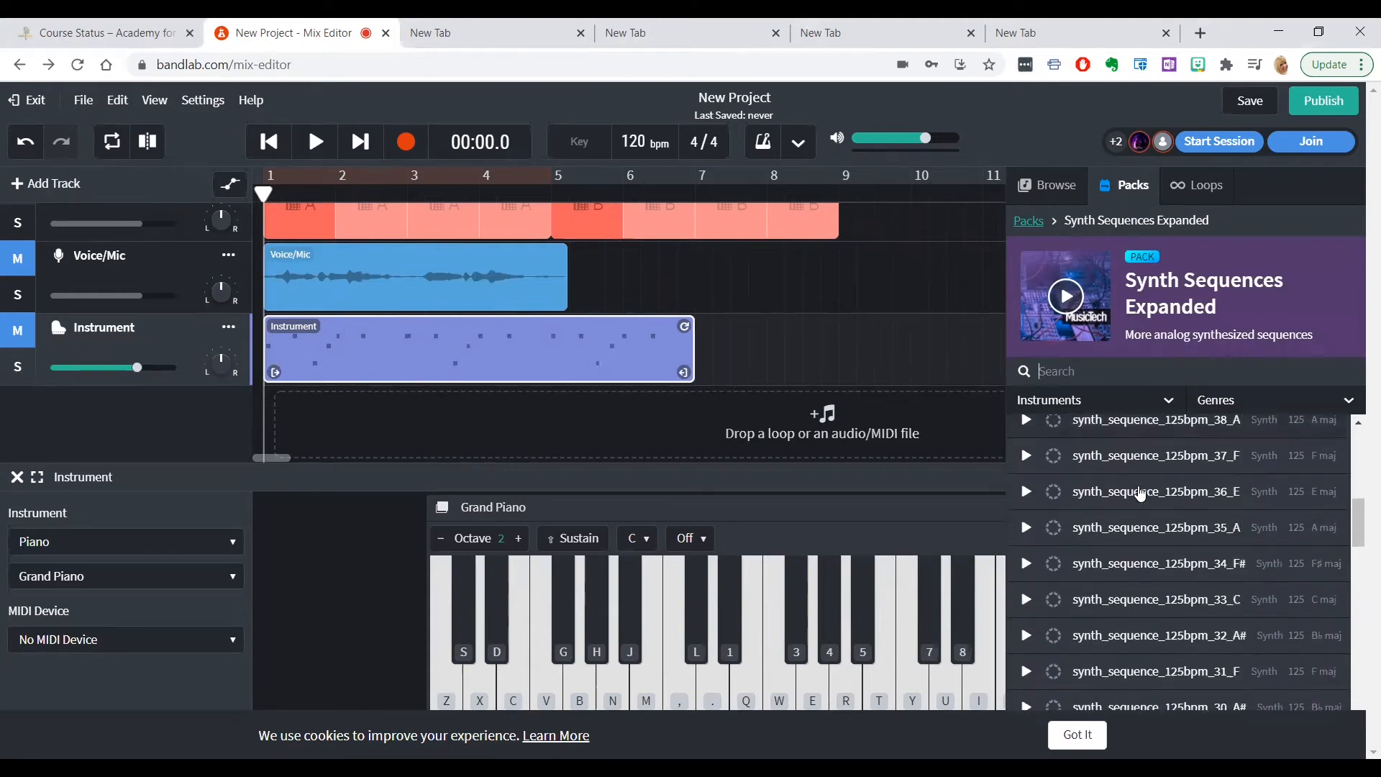
scroll(1141, 493, down, 3)
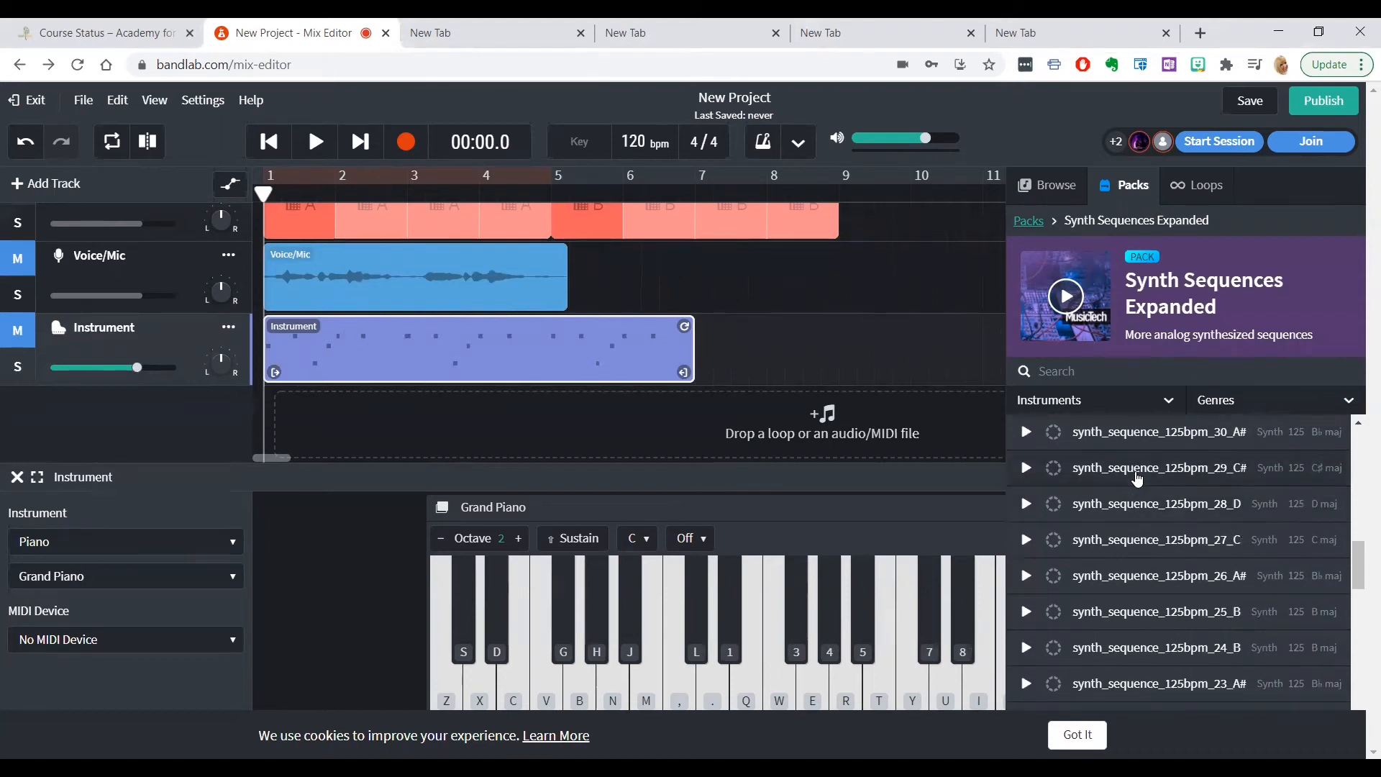
drag(1136, 479, 950, 453)
drag(606, 405, 273, 400)
drag(430, 413, 429, 413)
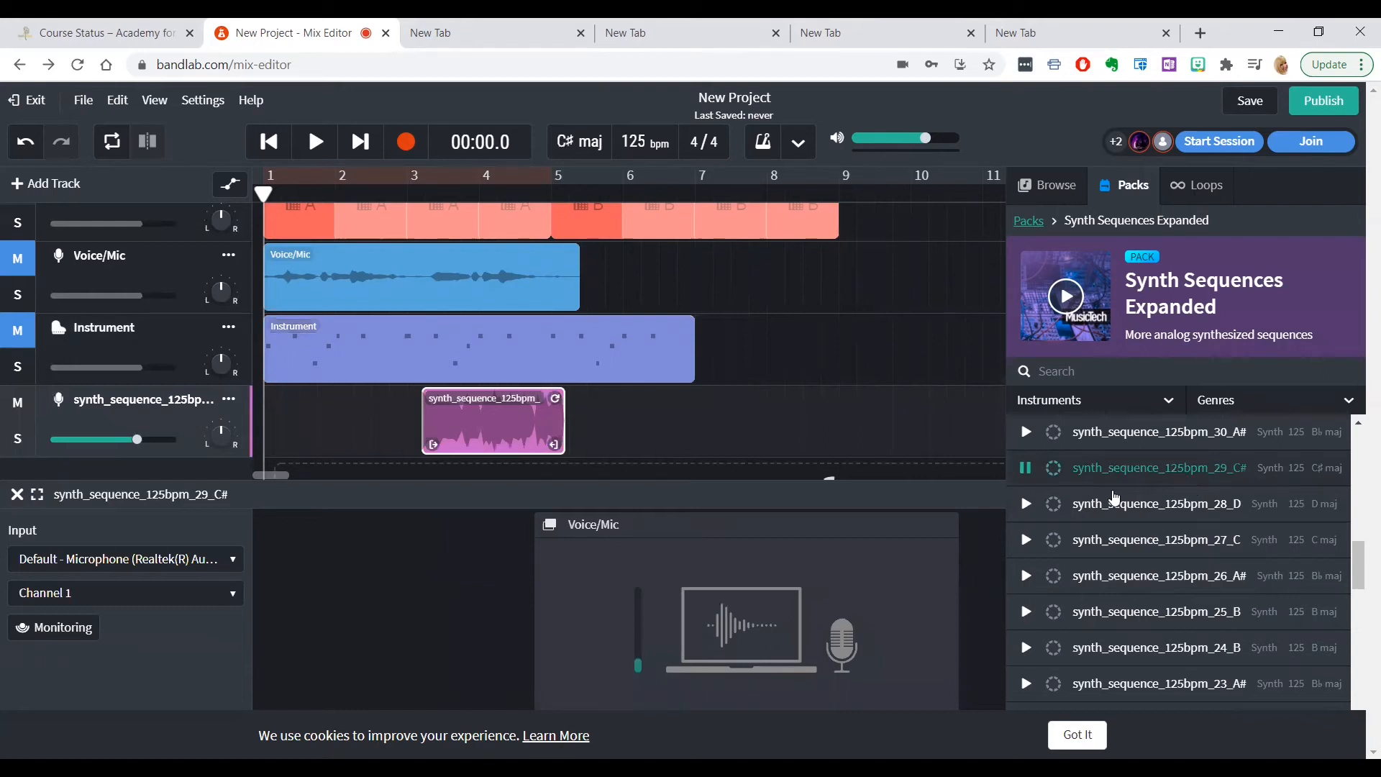
click(1027, 471)
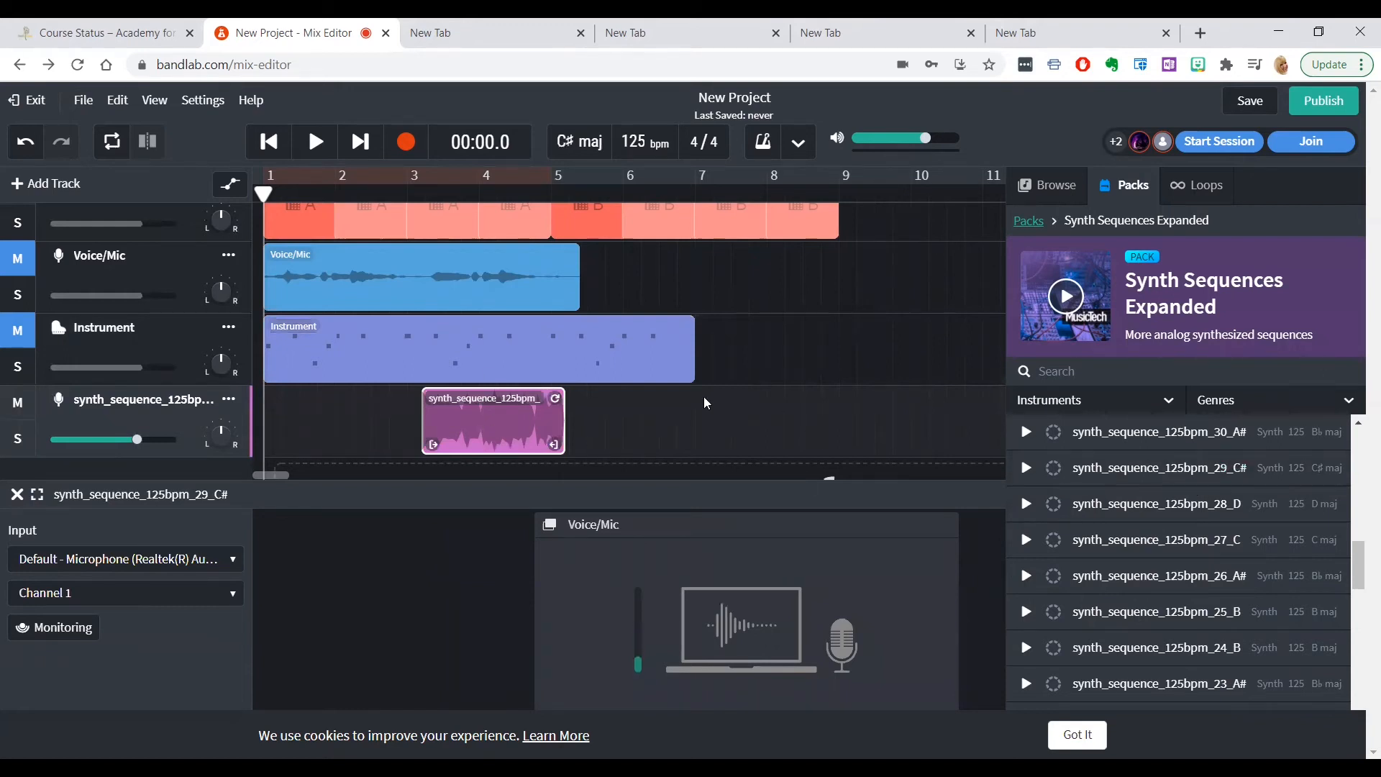
drag(517, 427, 359, 423)
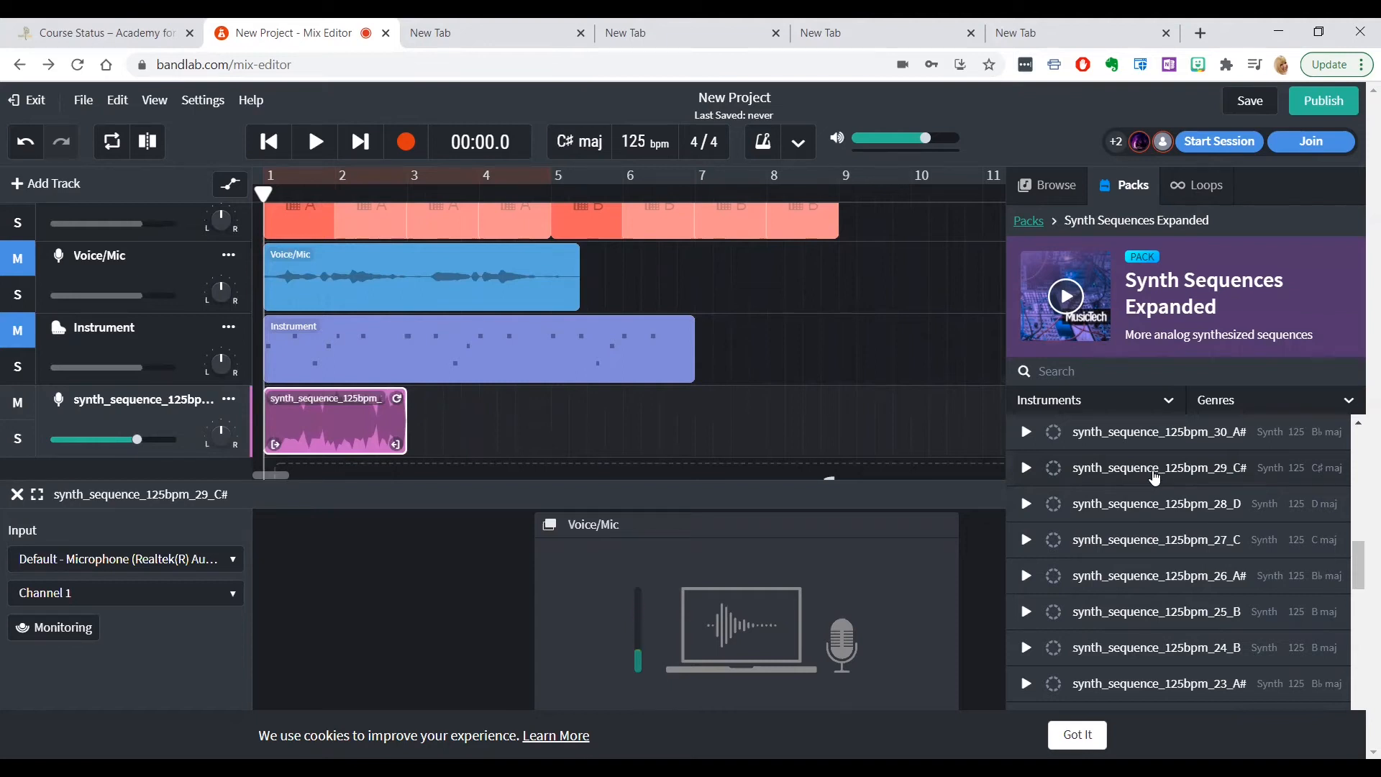
Place three more copies of the synth_sequence_125bpm_29_C# loop end to end on its track, filling it through bar 8
drag(420, 426, 423, 426)
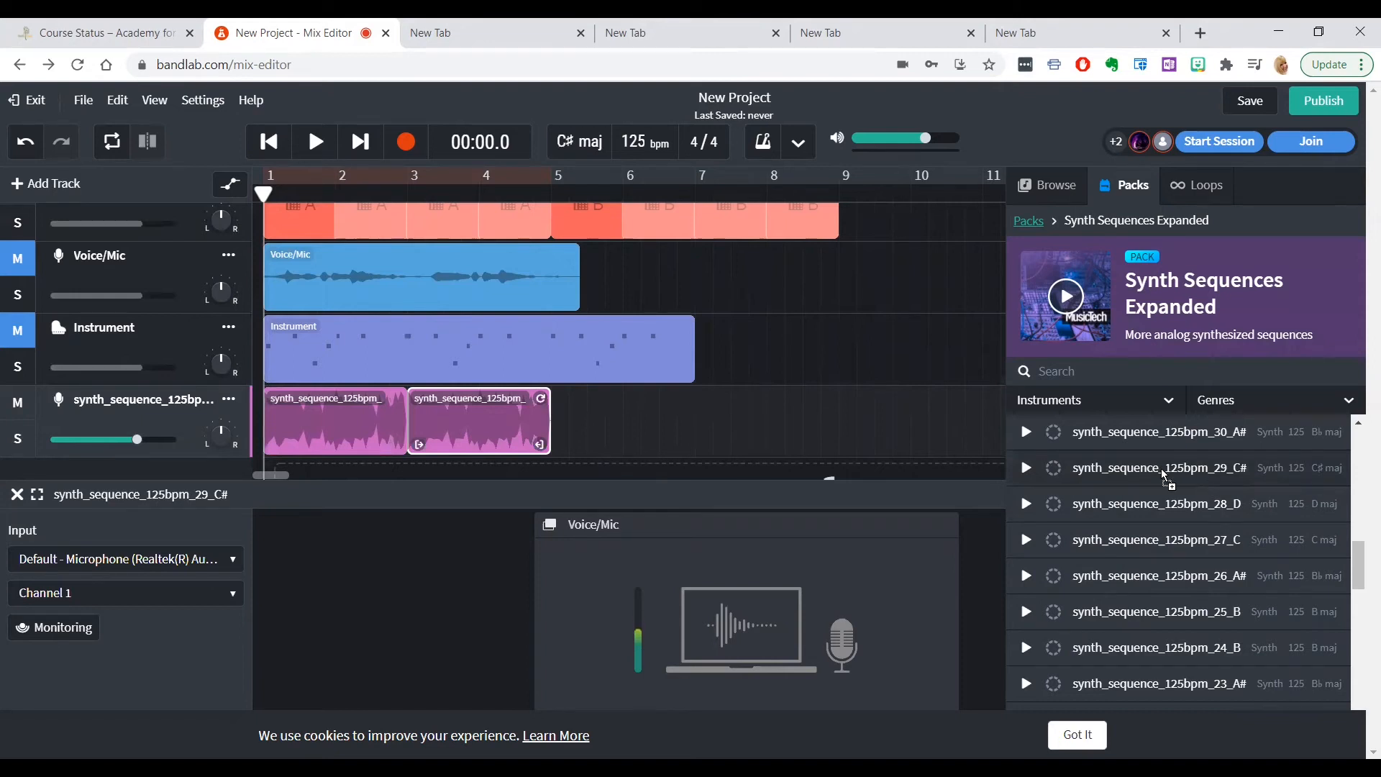
drag(558, 436, 558, 435)
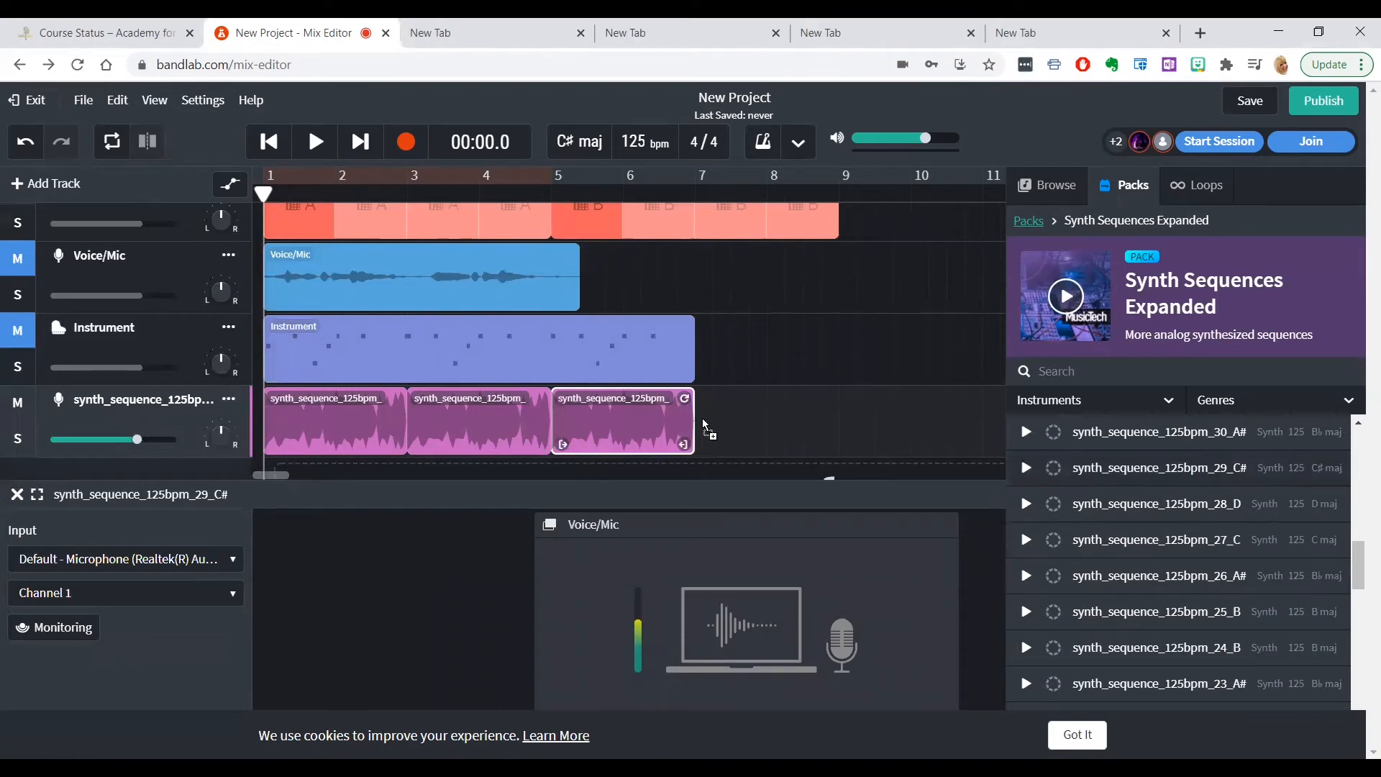
drag(705, 427, 706, 427)
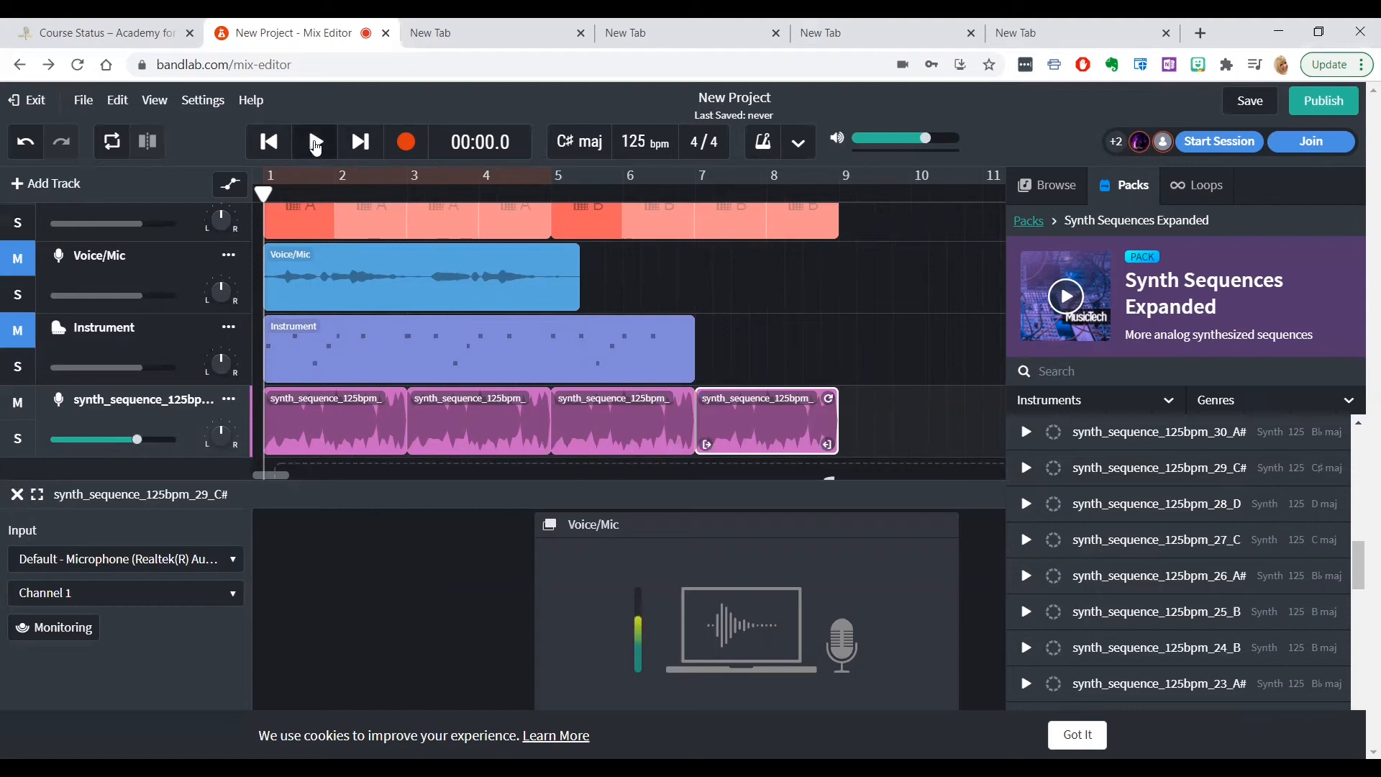
Play the mix from the start, raise the Drum Machine track's volume slightly during playback, and pause
click(316, 143)
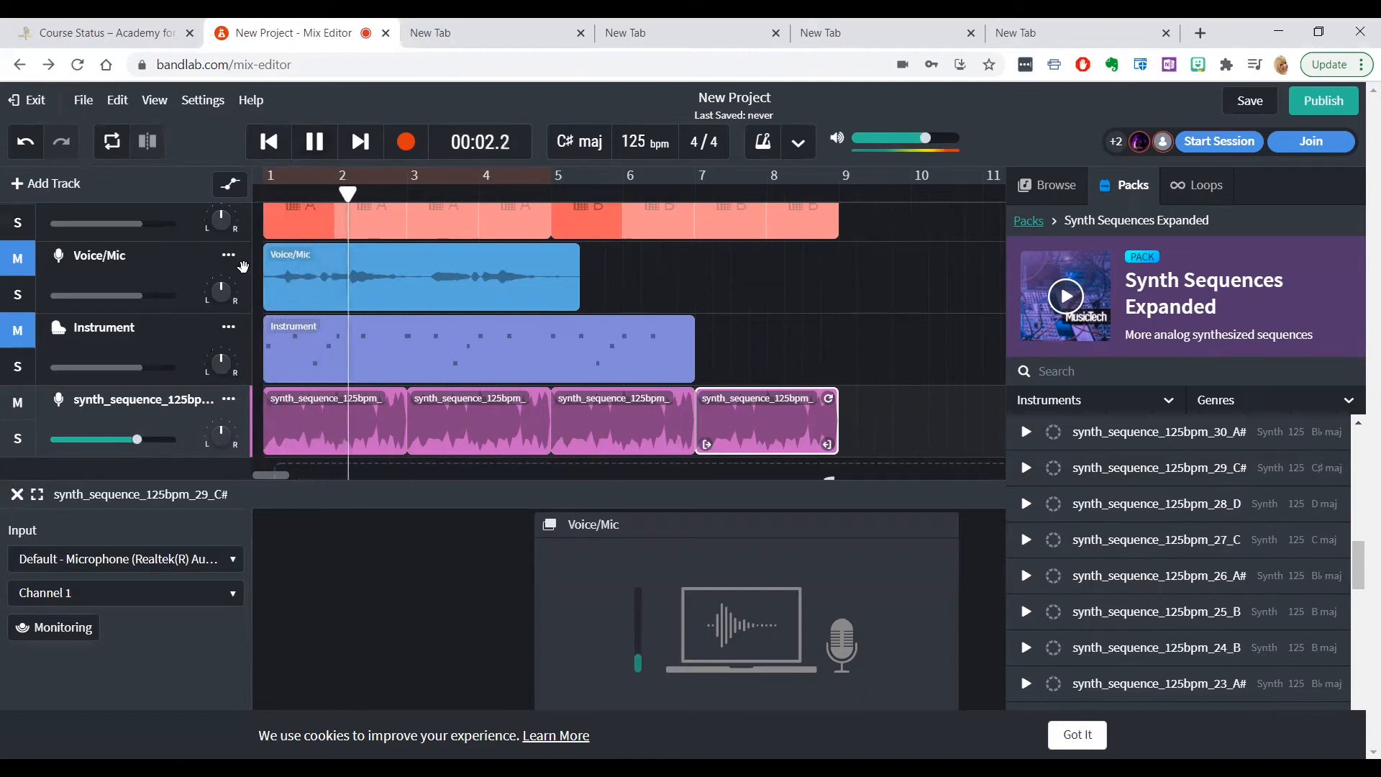
click(120, 226)
drag(121, 230, 153, 236)
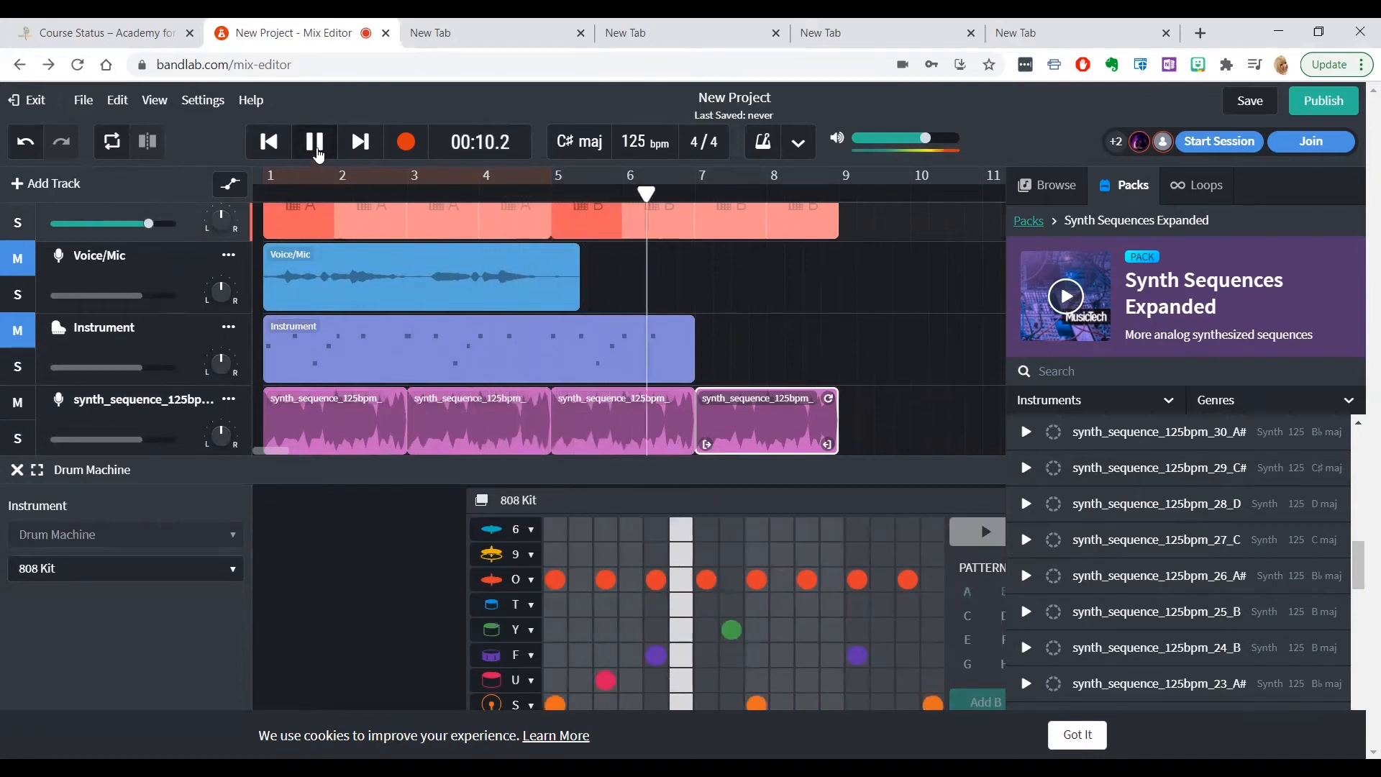
click(314, 141)
Return to the list of loop packs and look through it for another kind of sound
scroll(823, 389, down, 1)
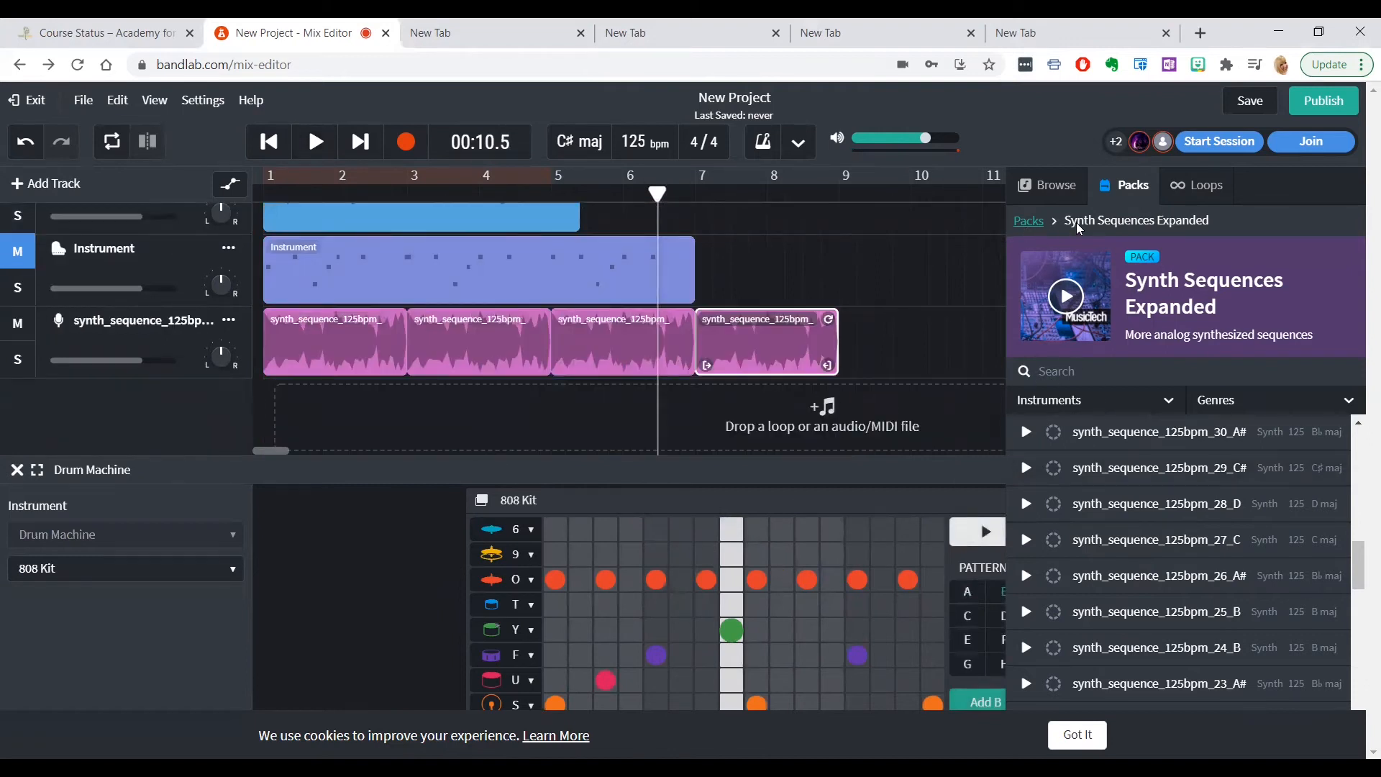
click(1030, 223)
scroll(1184, 462, down, 10)
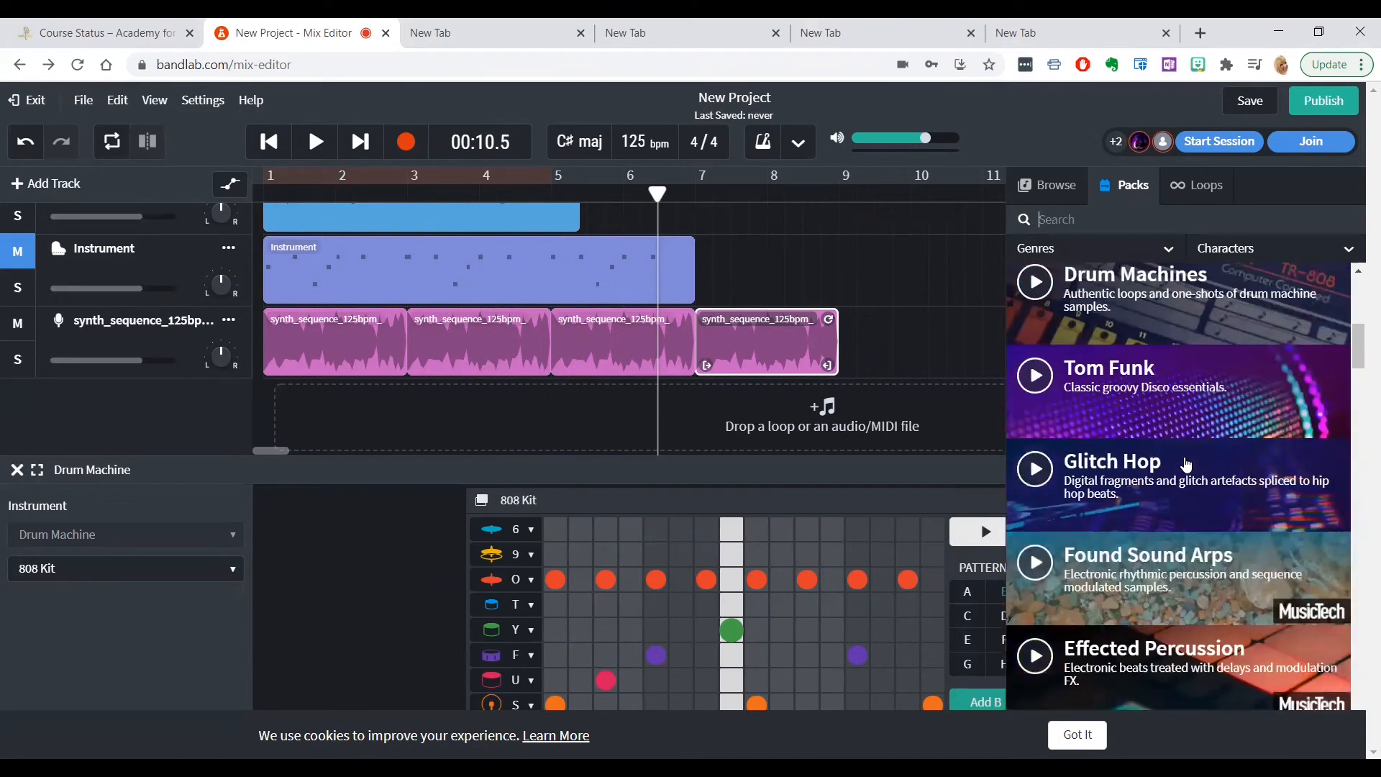
scroll(1187, 465, down, 8)
scroll(1186, 466, up, 1)
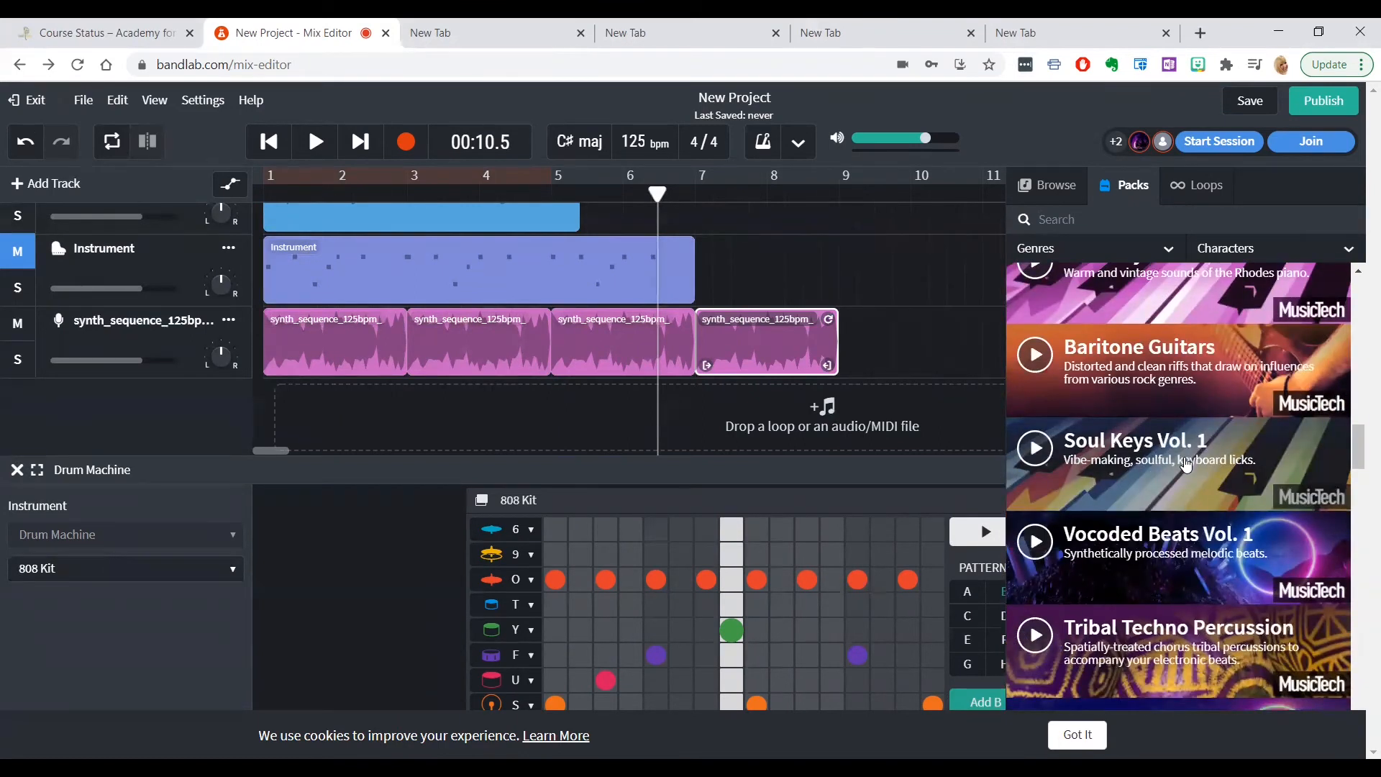
scroll(1187, 465, down, 10)
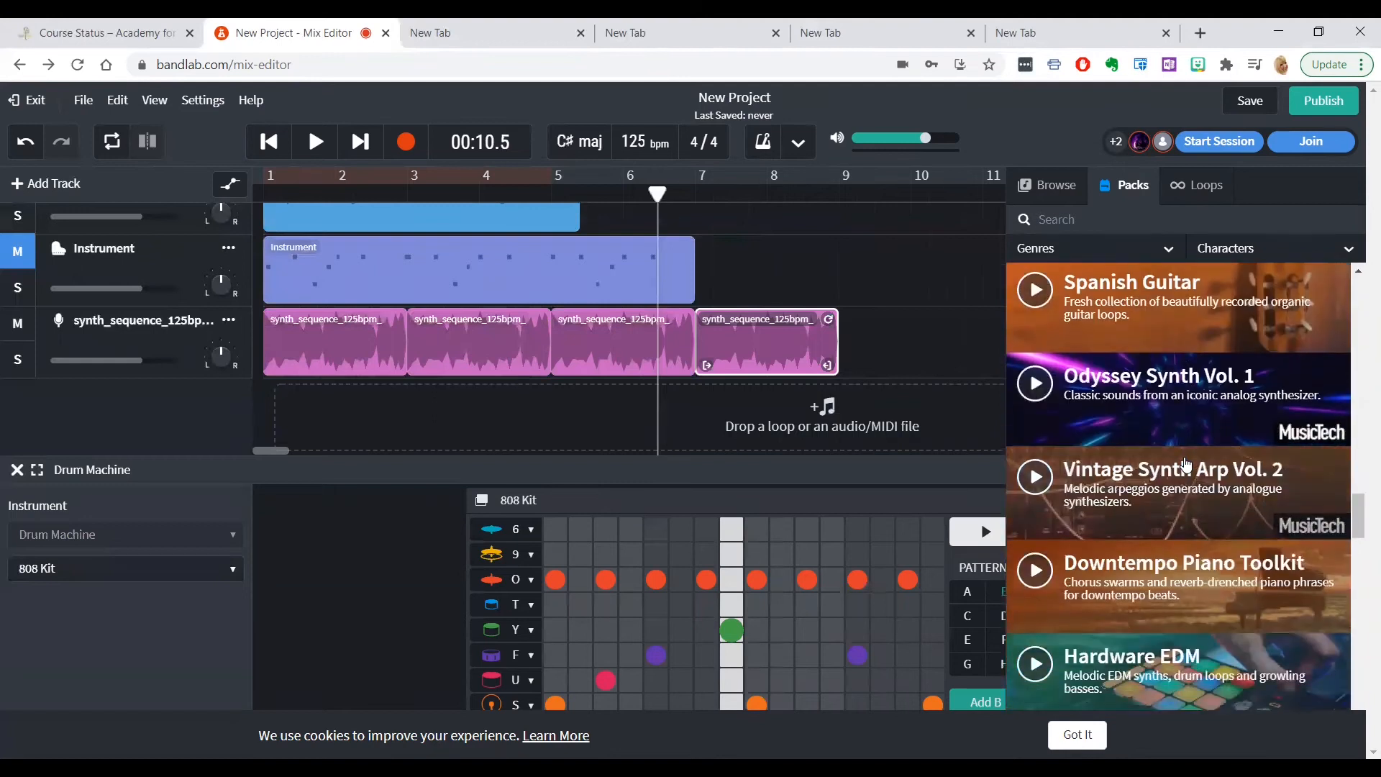
scroll(1186, 464, down, 6)
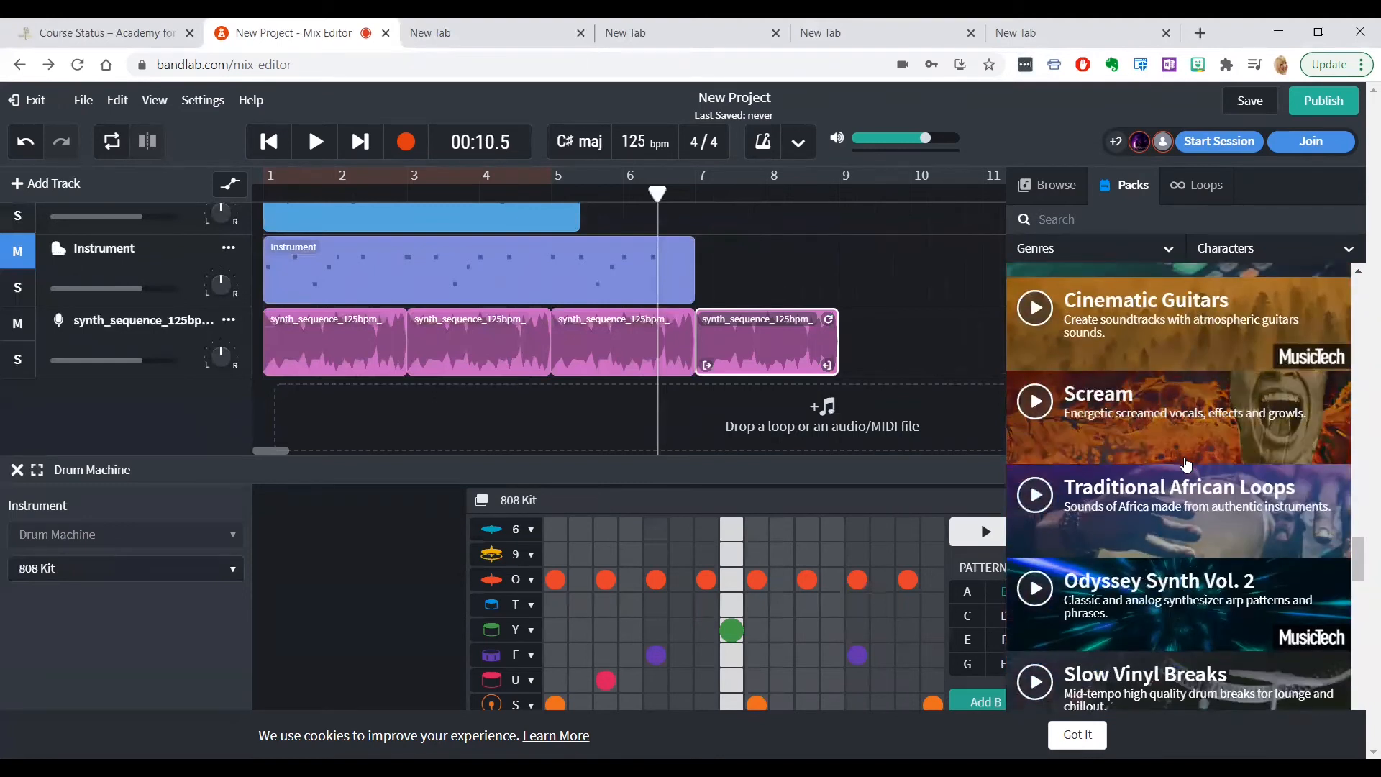
scroll(1187, 465, down, 4)
scroll(1187, 466, up, 1)
scroll(1187, 465, down, 6)
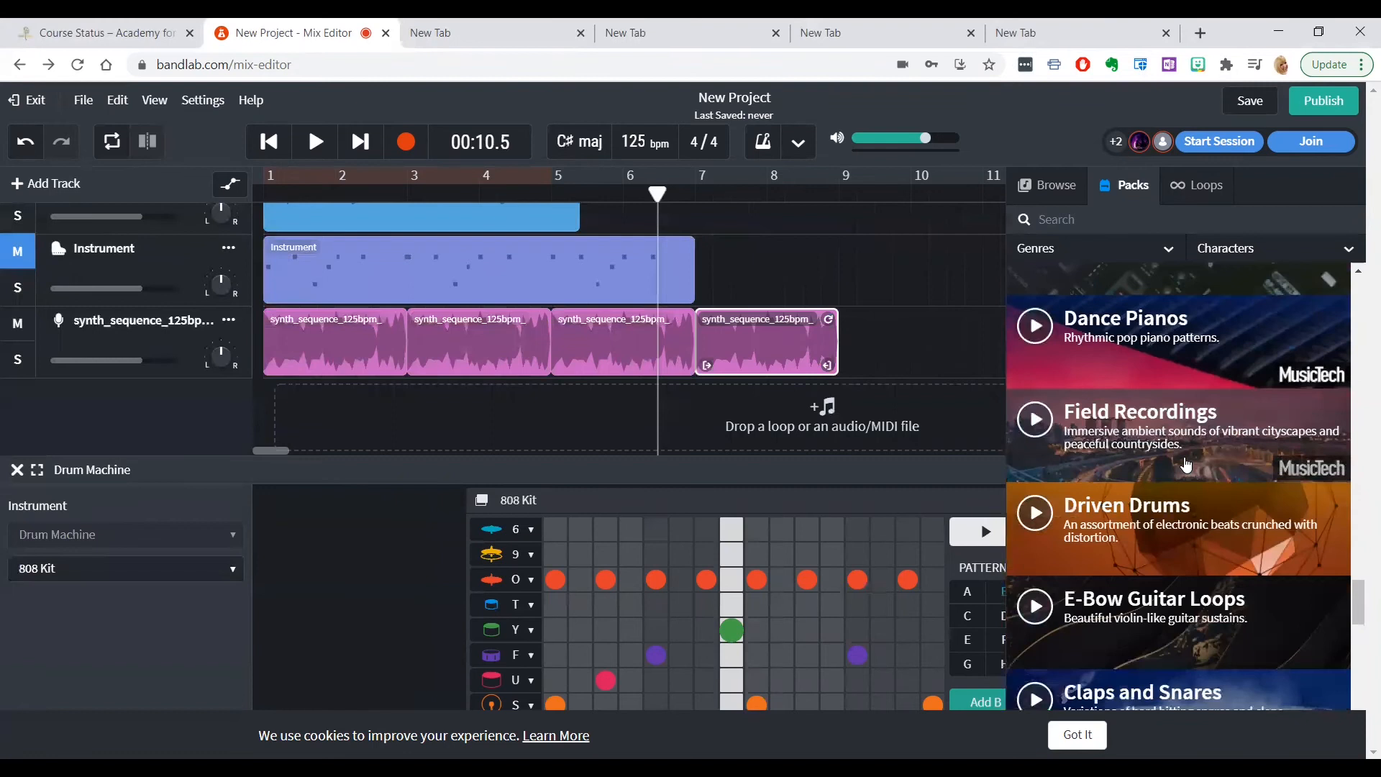
scroll(1187, 465, down, 2)
scroll(1187, 465, down, 3)
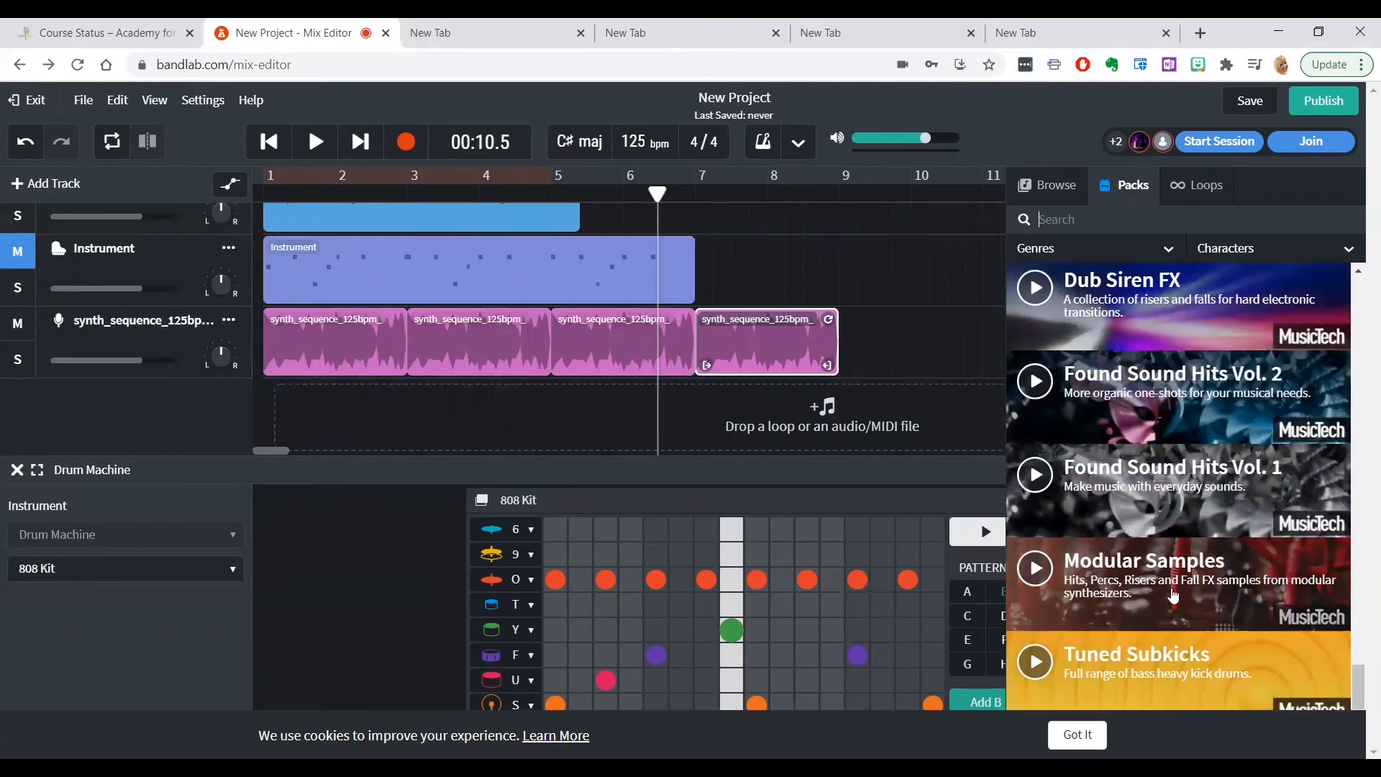
scroll(1164, 554, up, 5)
scroll(1168, 521, up, 3)
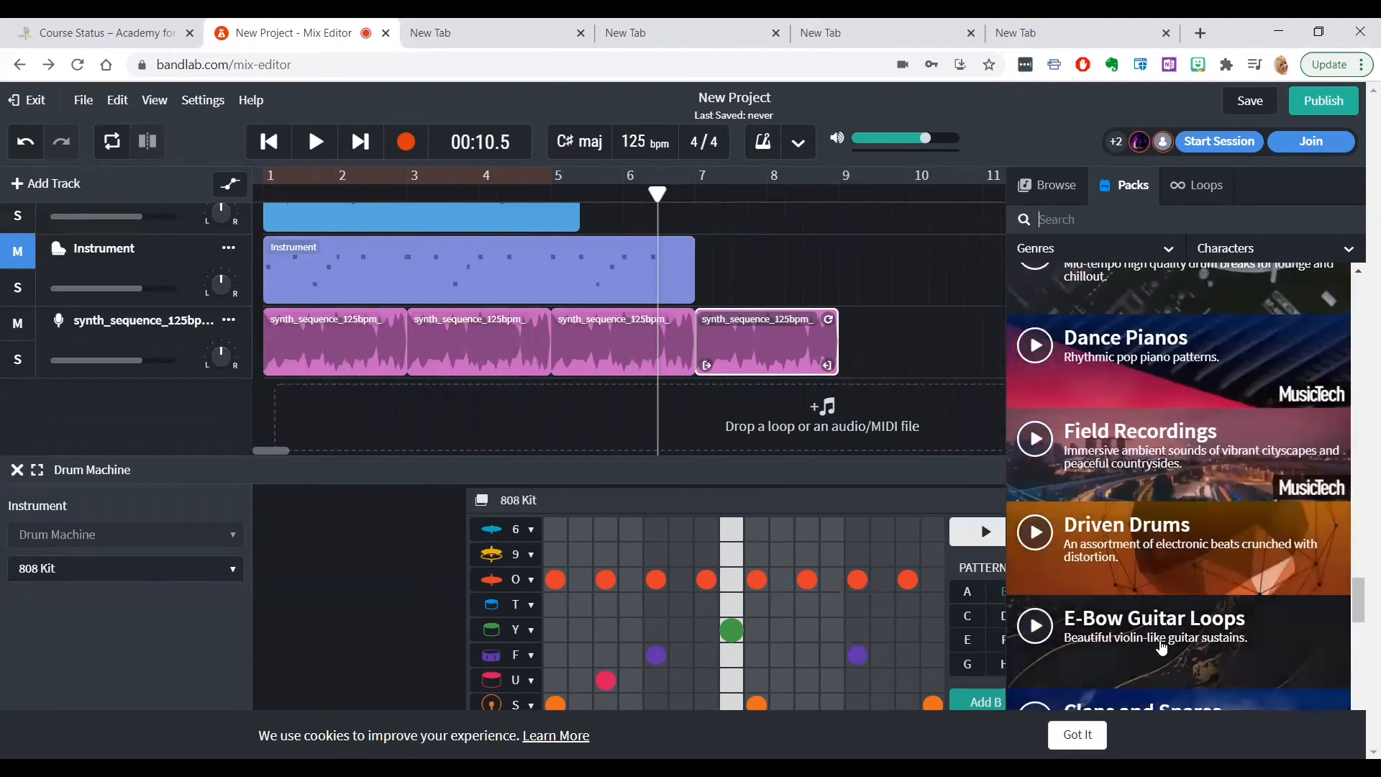
Add the E-Bow Guitar Bass Octaver II 01 loop from the E-Bow Guitar Loops pack as a new track near the start of bar 1
click(1161, 648)
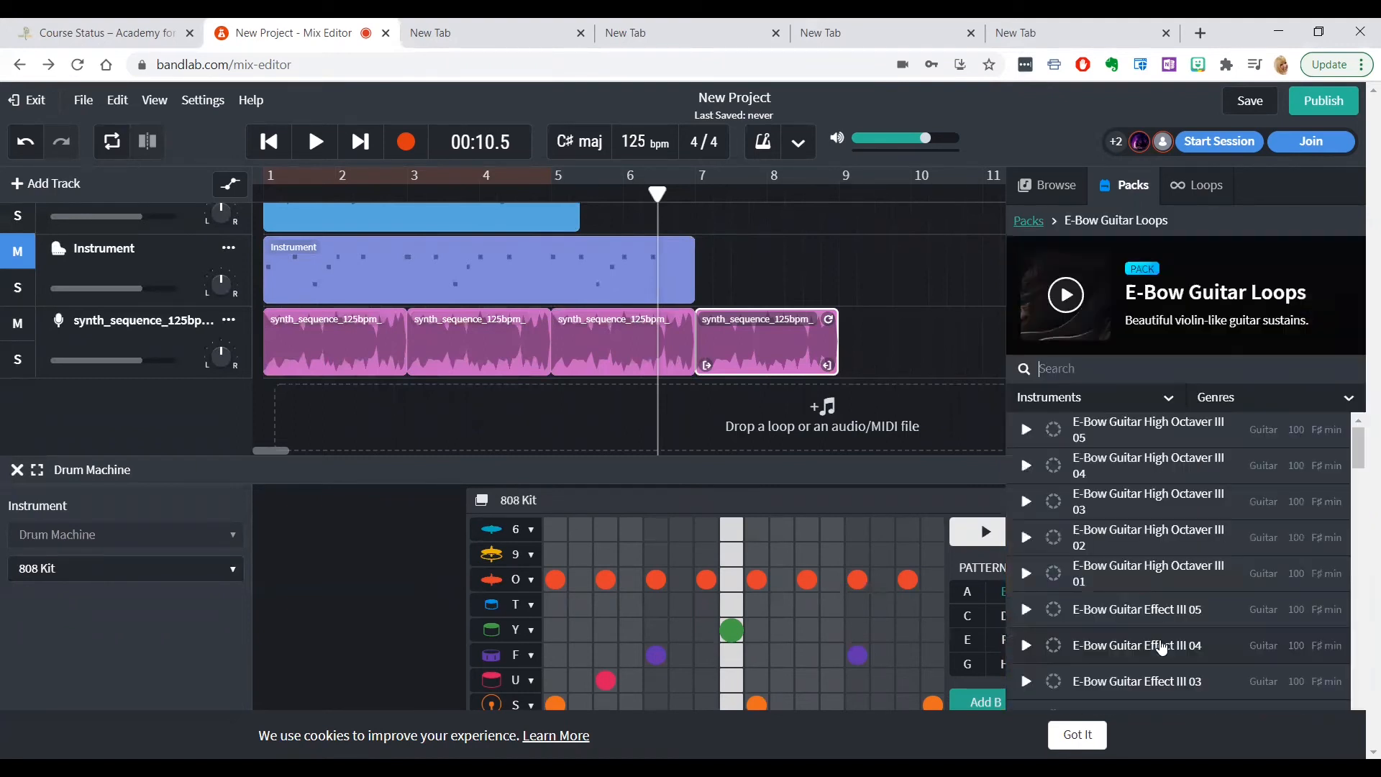
scroll(1162, 618, down, 6)
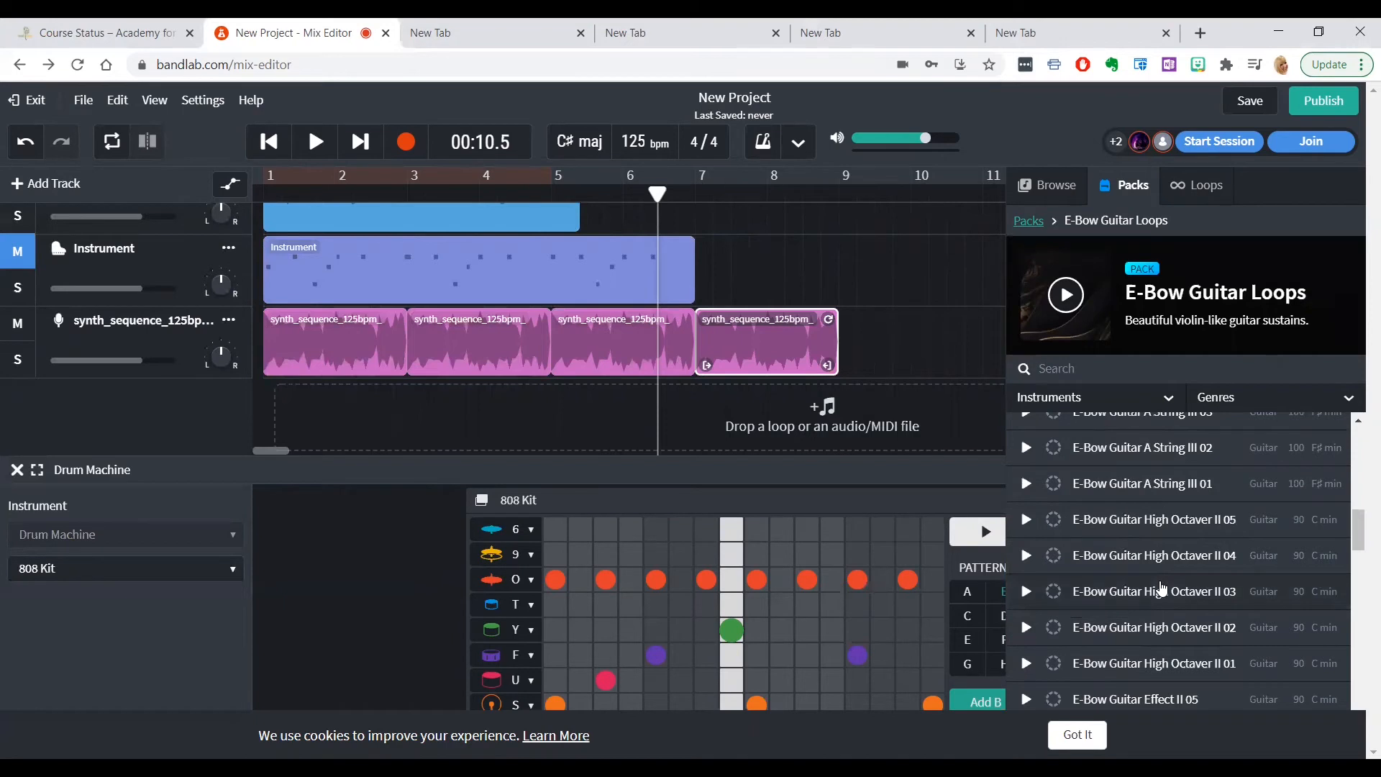
scroll(1162, 589, down, 10)
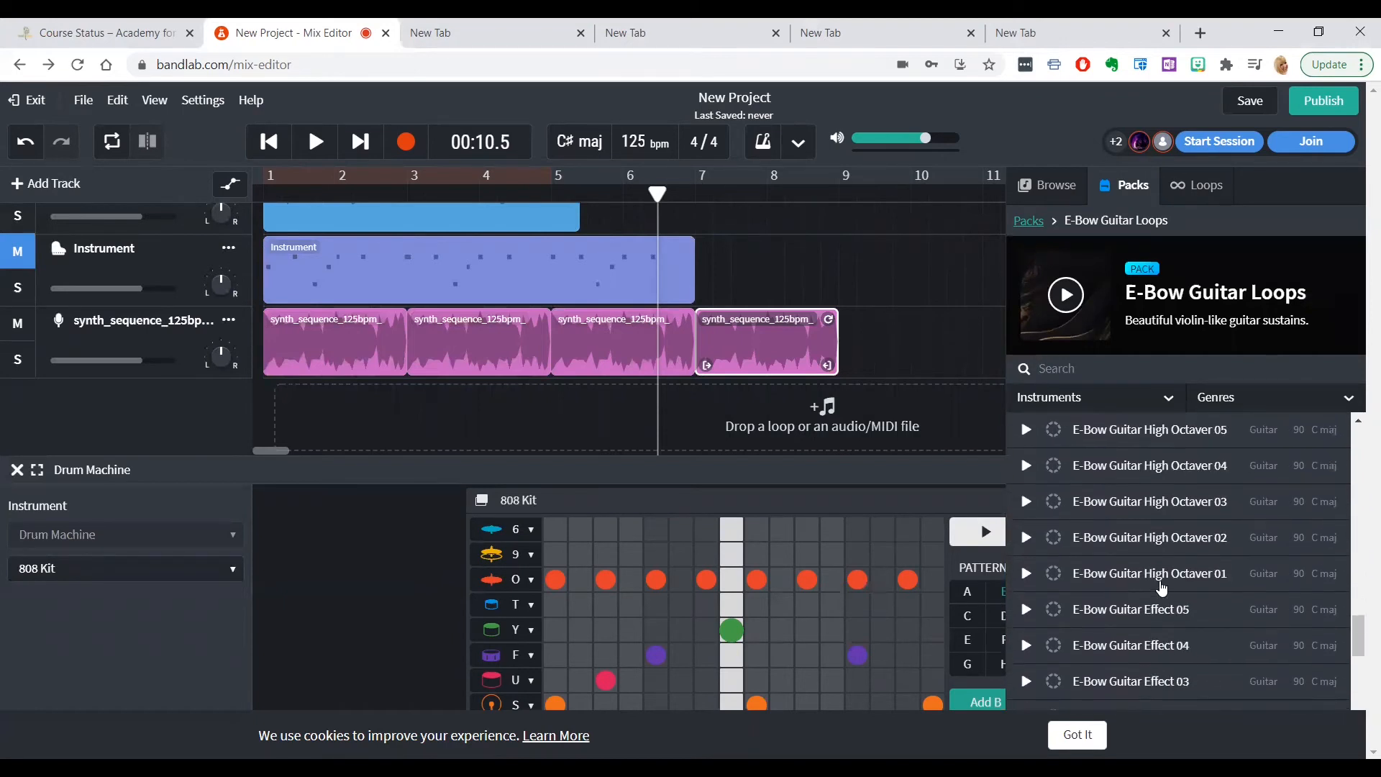
scroll(1162, 588, up, 3)
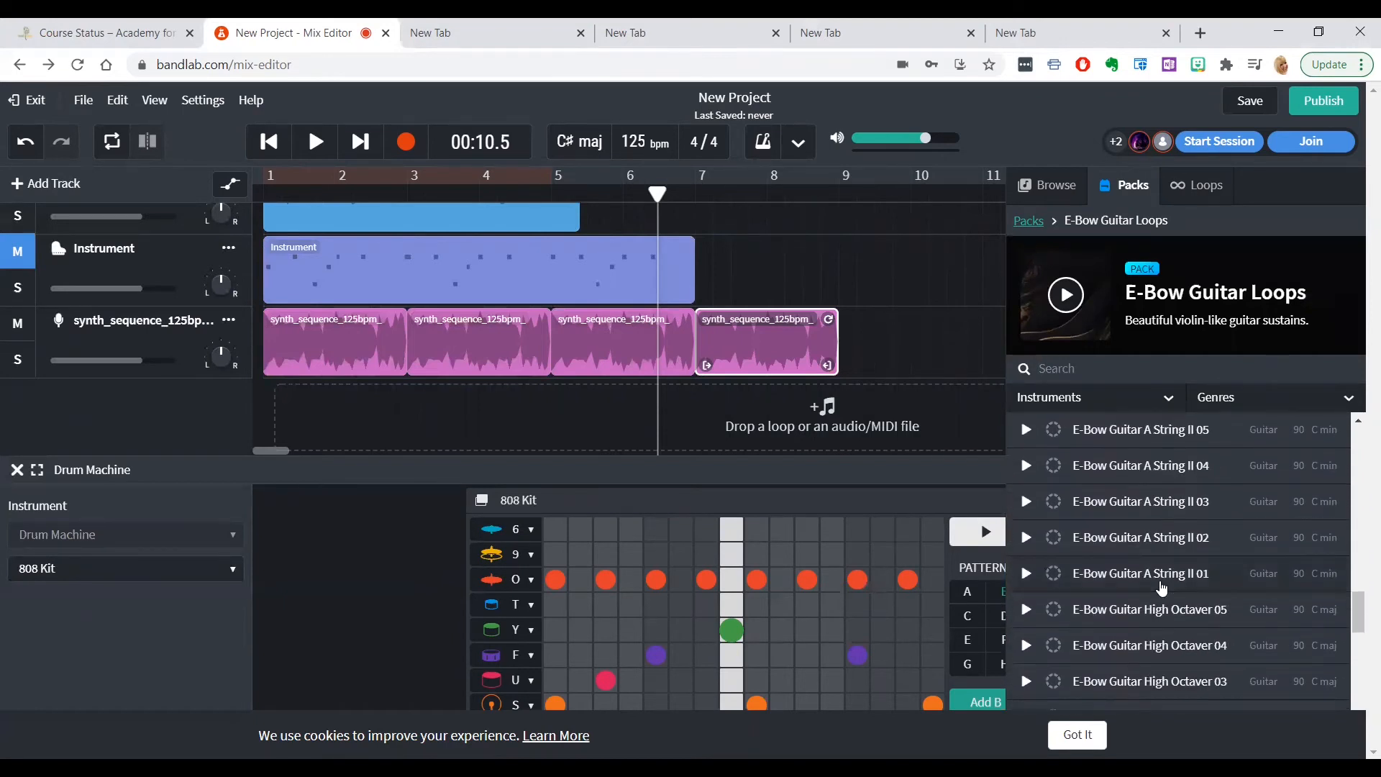
scroll(1162, 588, up, 7)
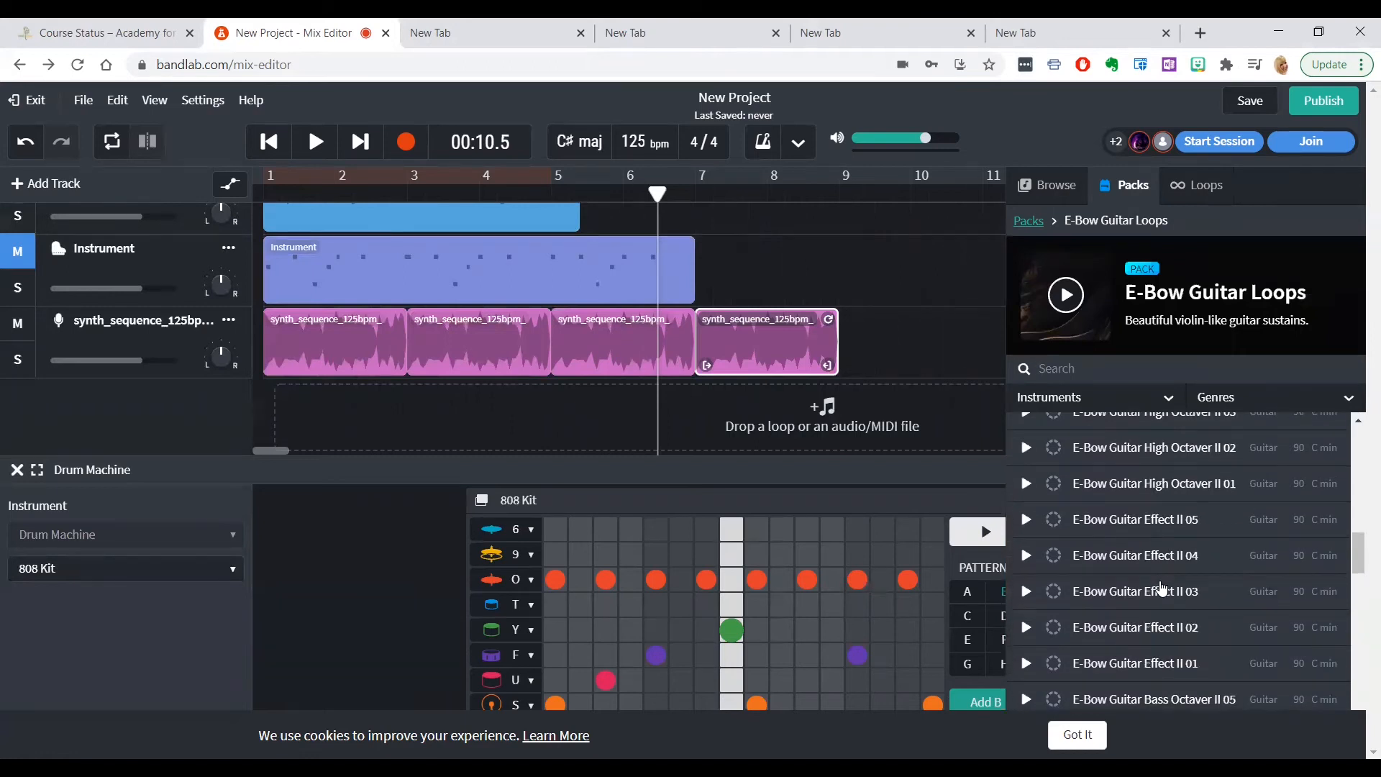
scroll(1162, 589, down, 4)
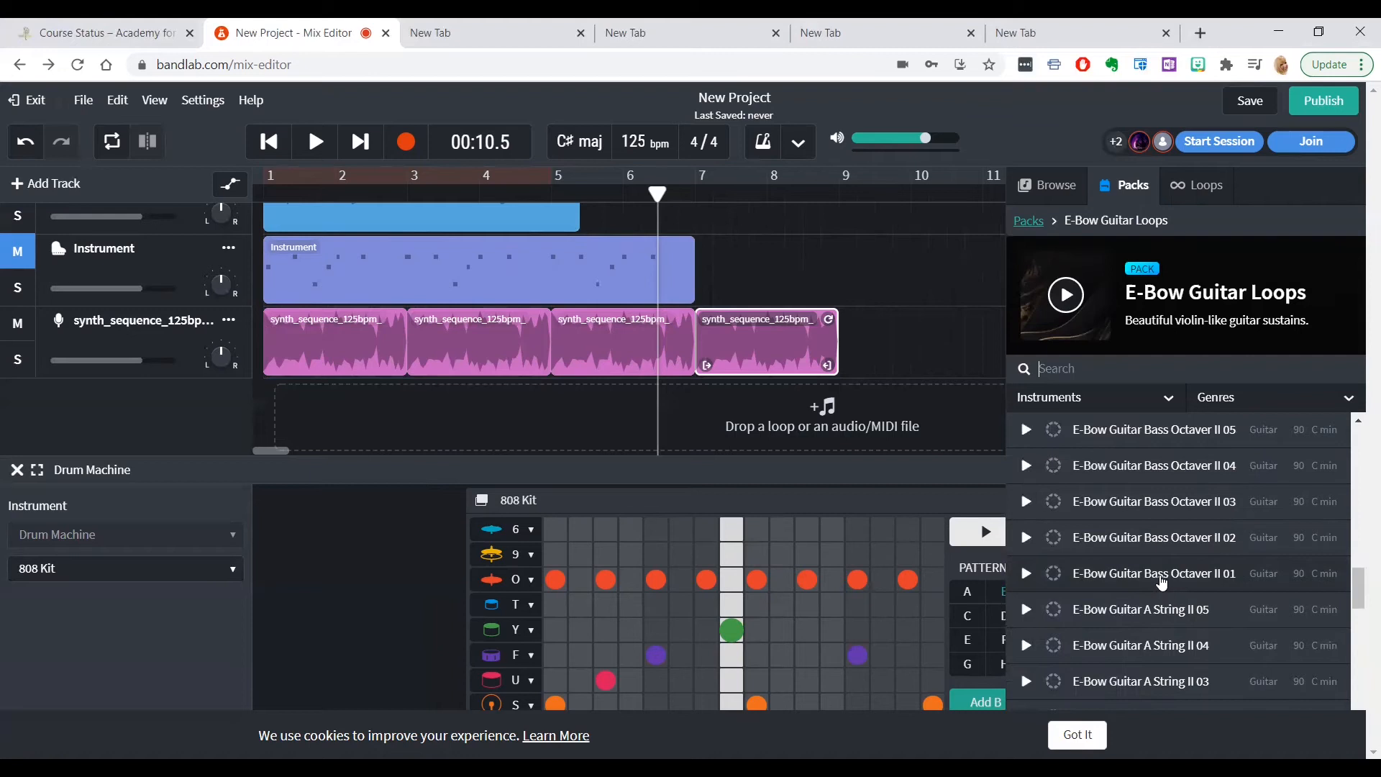
drag(284, 399, 280, 392)
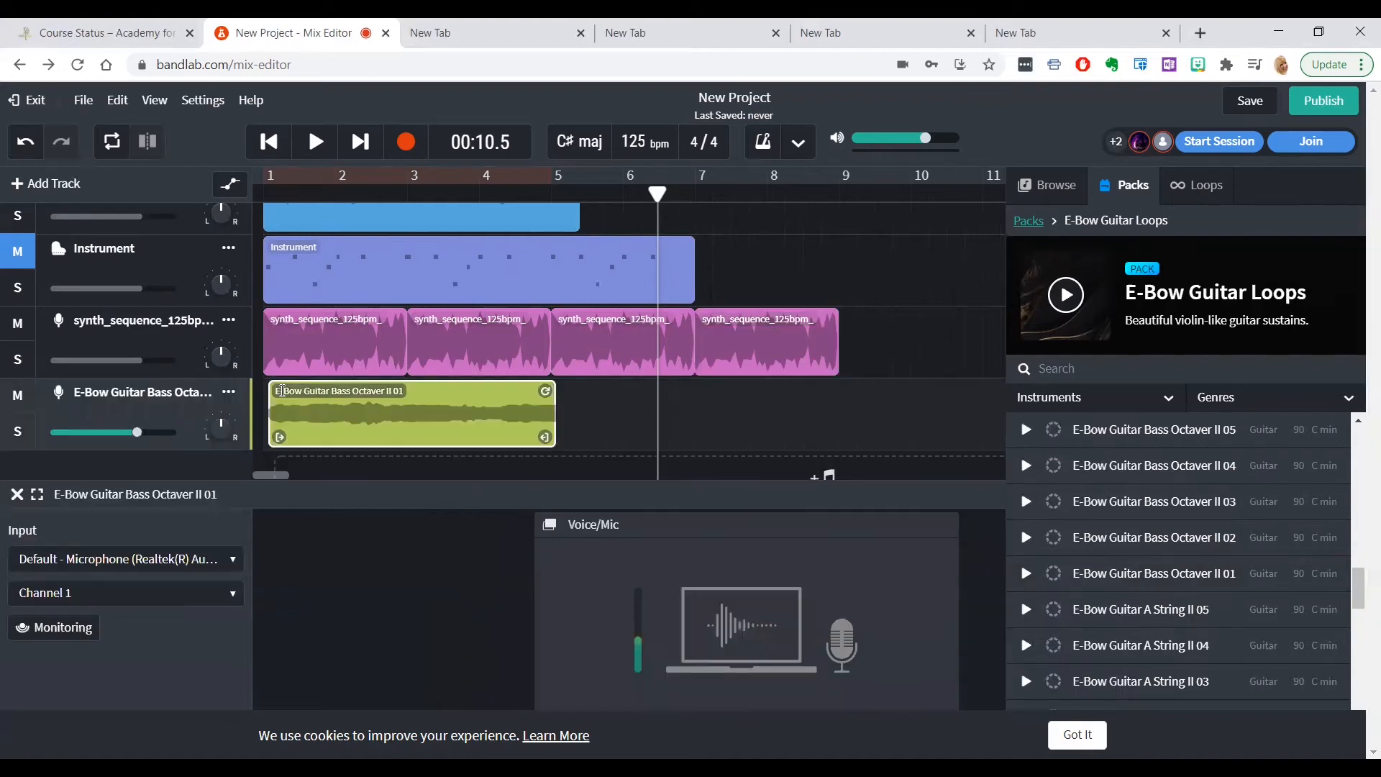
Play about the first five seconds of the mix with the added guitar loop, and pause
click(273, 144)
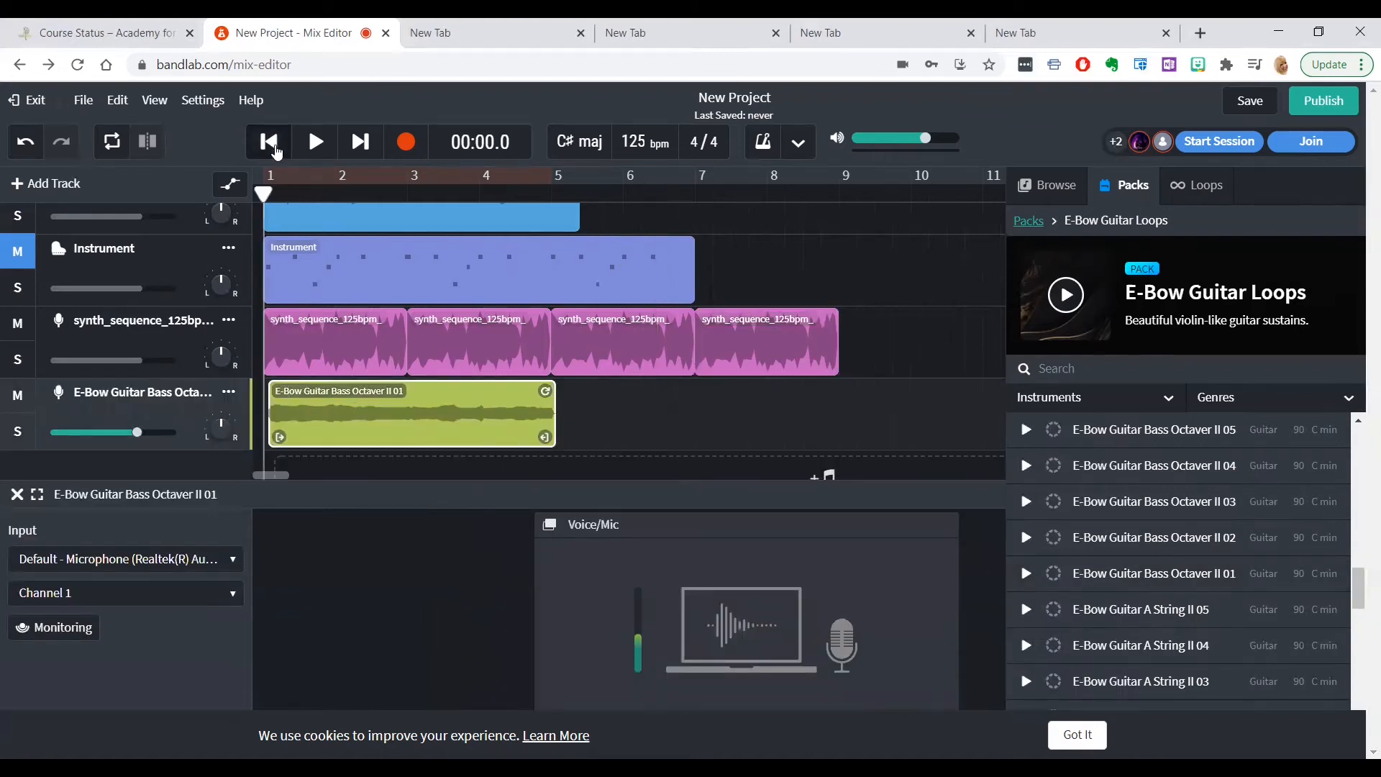
click(317, 144)
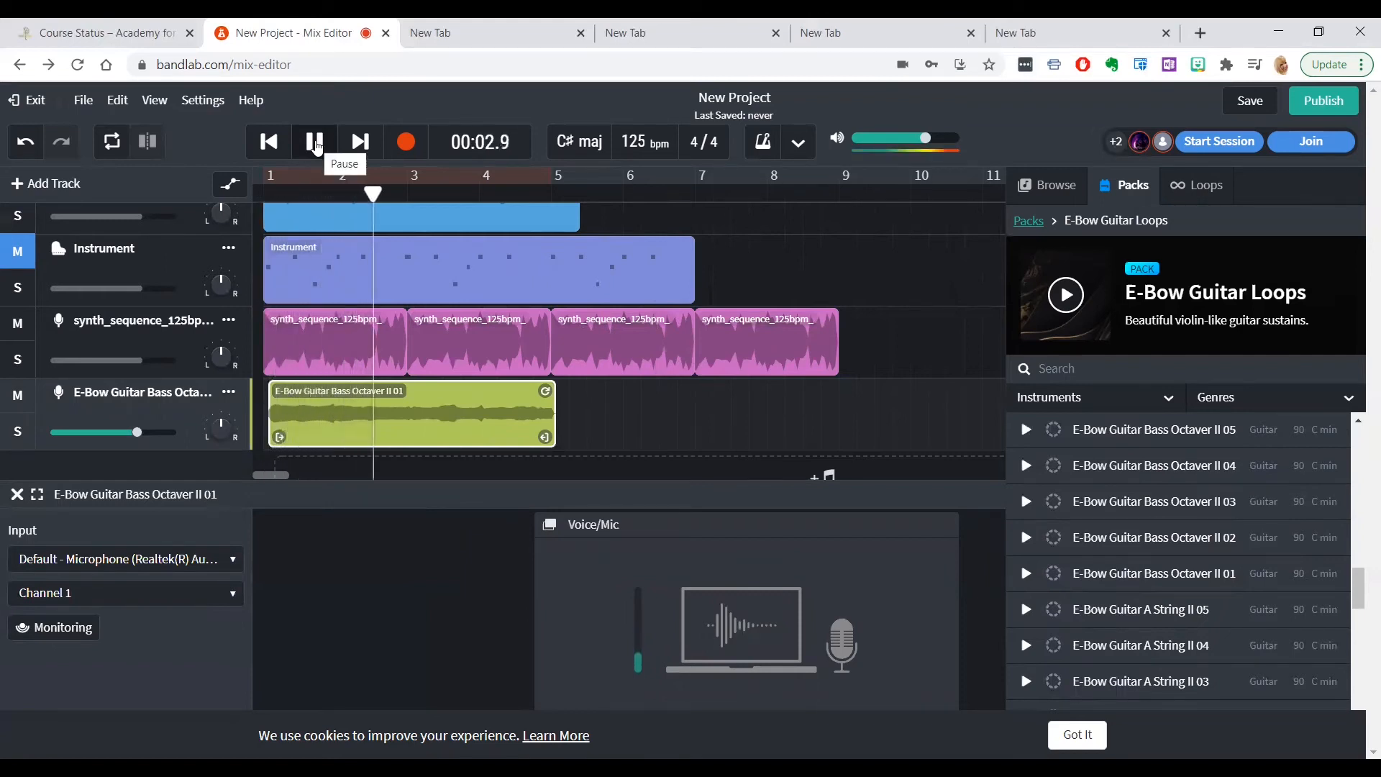
click(316, 144)
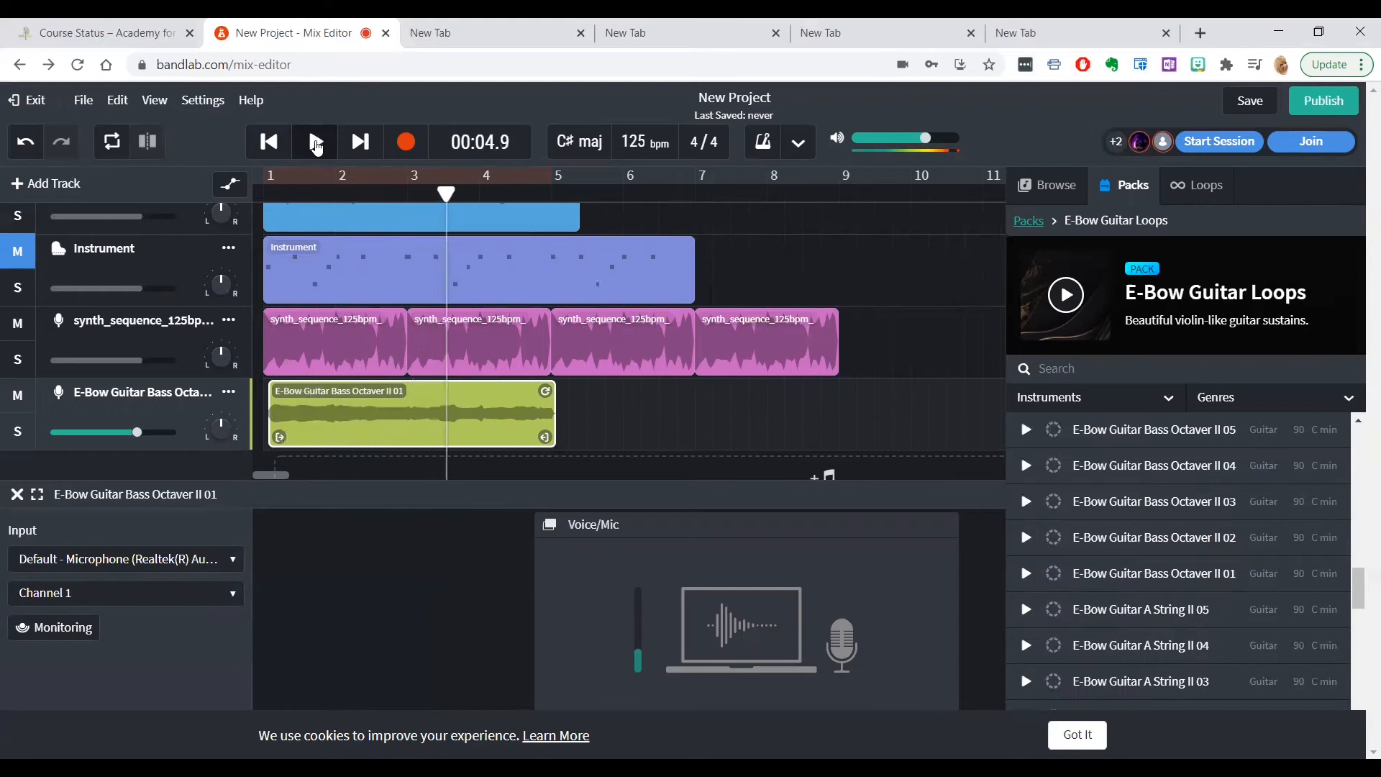
Solo the E-Bow Guitar track and listen to about eight seconds of it from the start
click(19, 440)
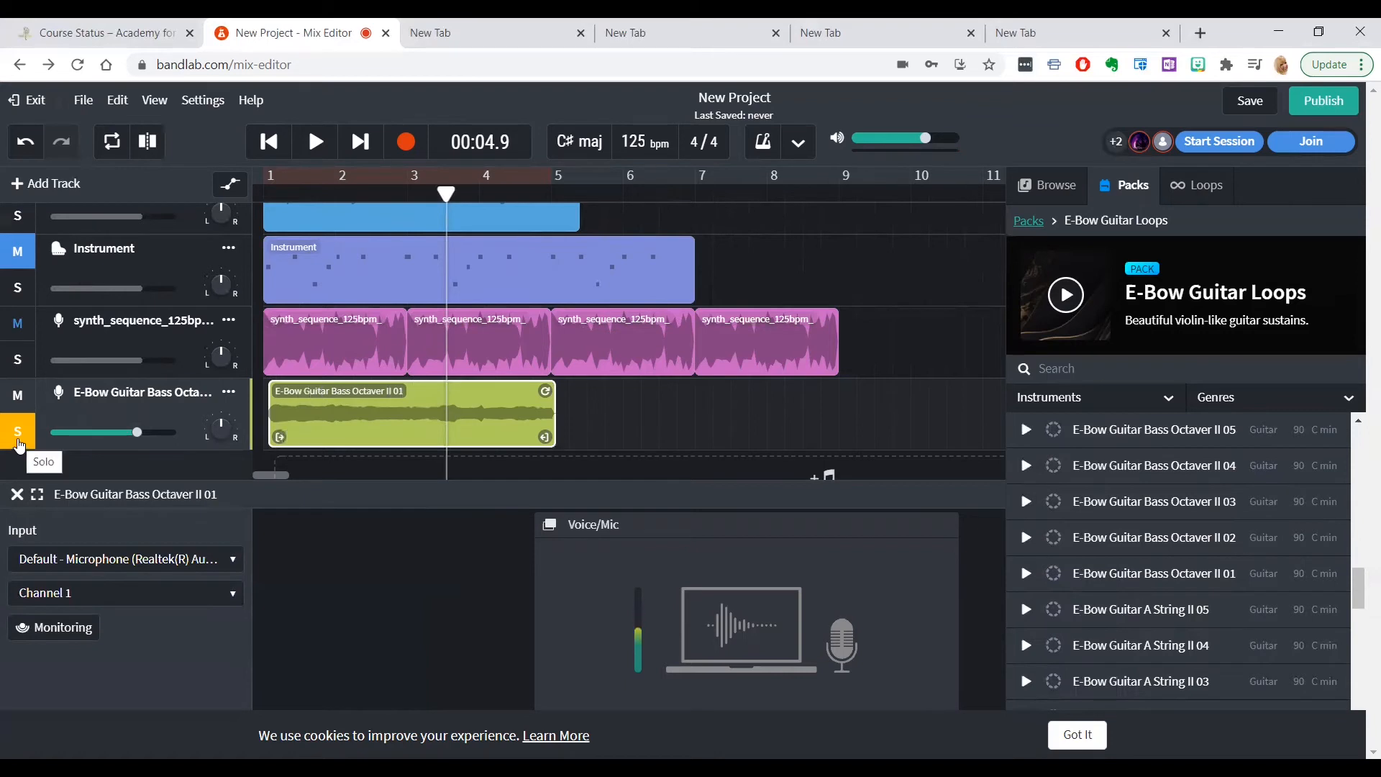
click(284, 143)
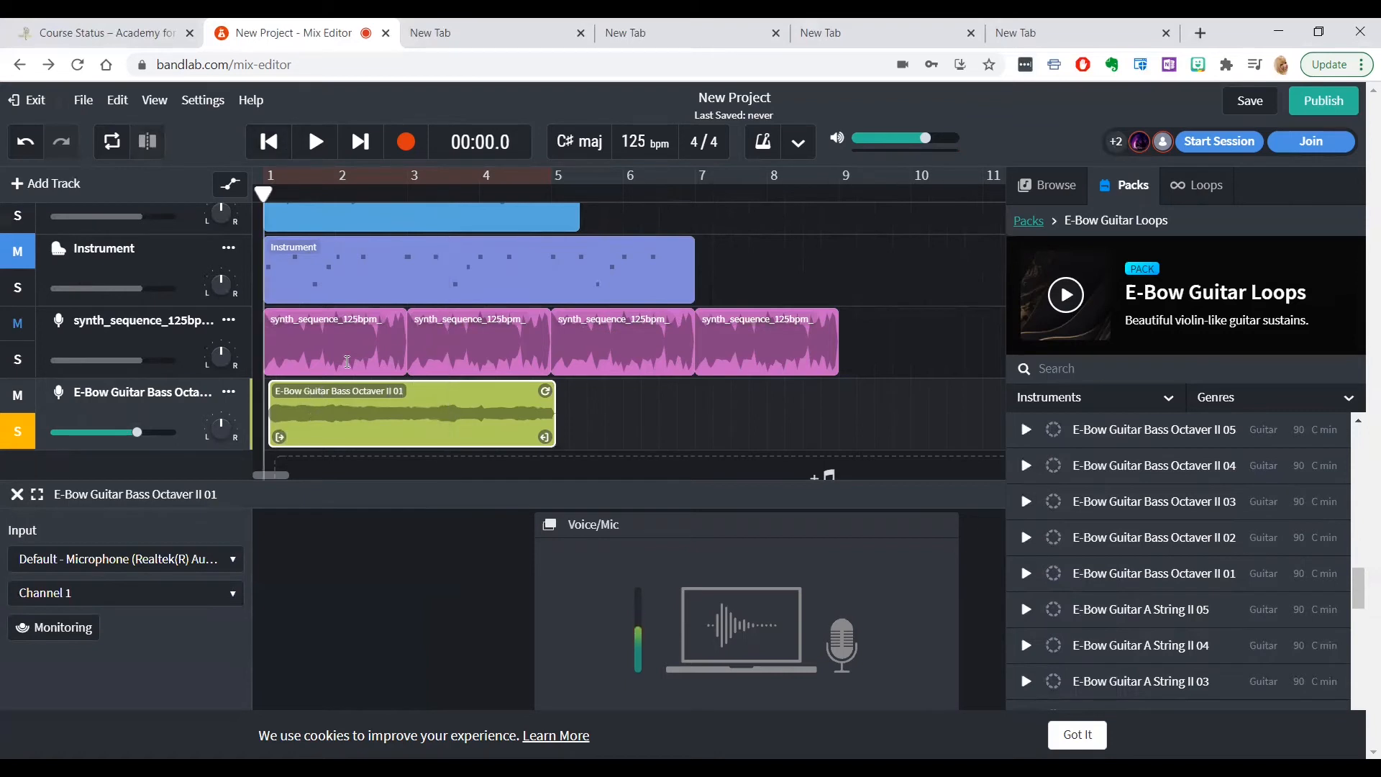
click(315, 143)
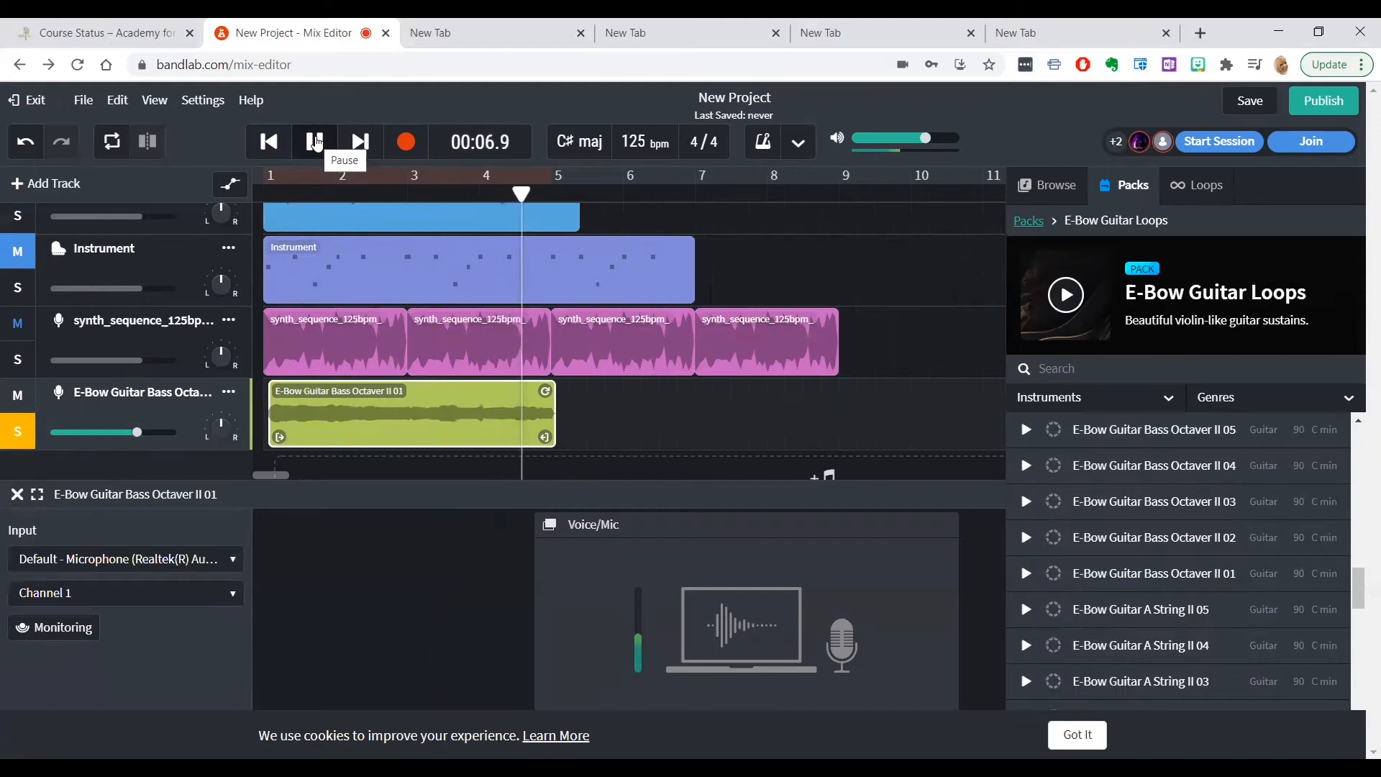
click(317, 142)
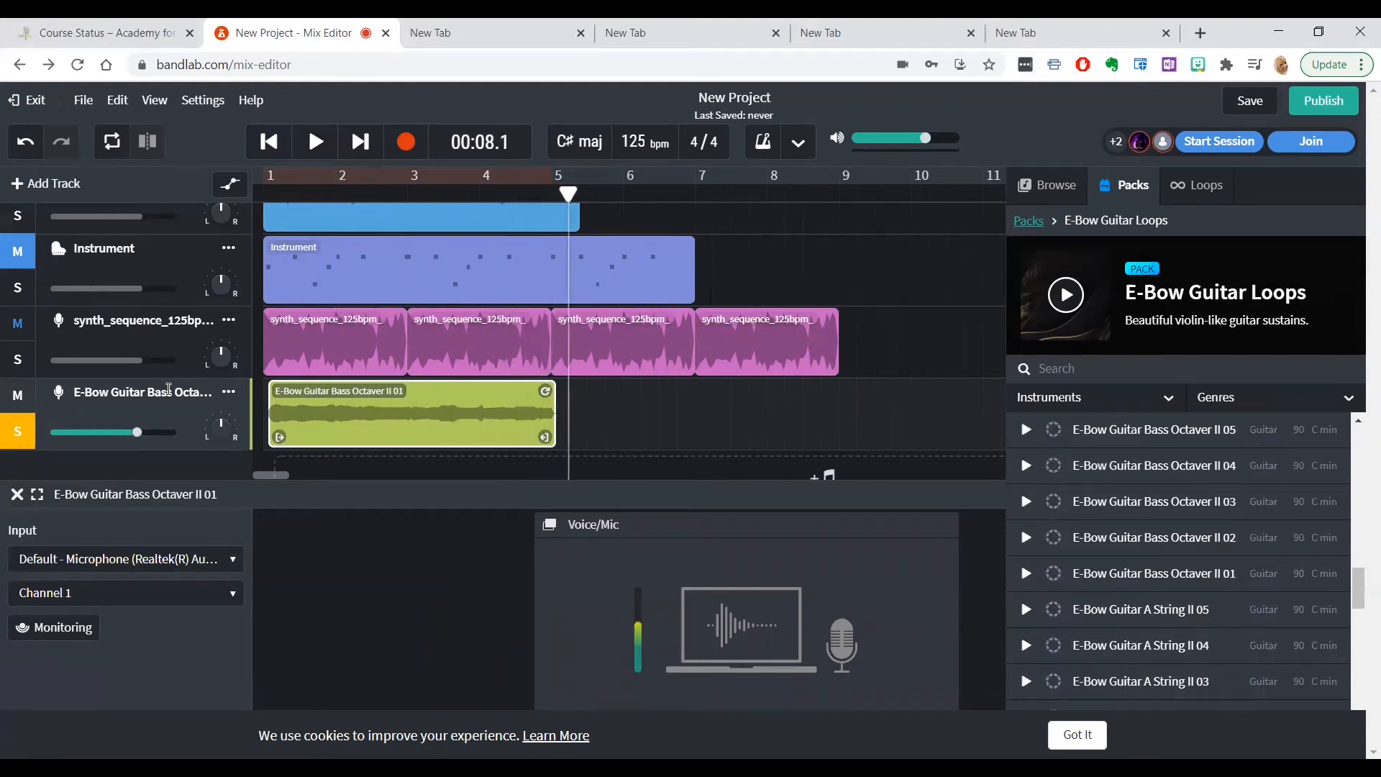
Turn off solo on the E-Bow Guitar track and play about the first four seconds of the mix from the start
click(17, 431)
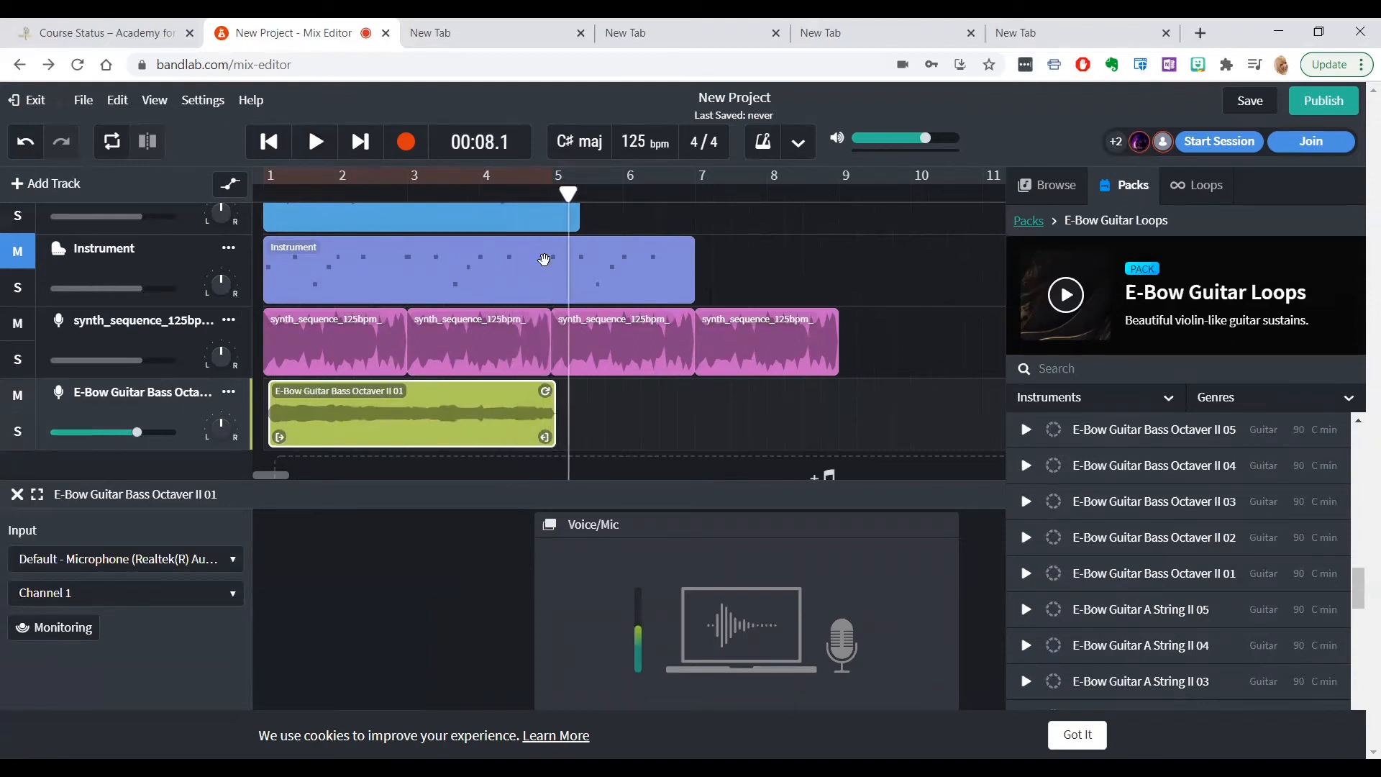
click(269, 142)
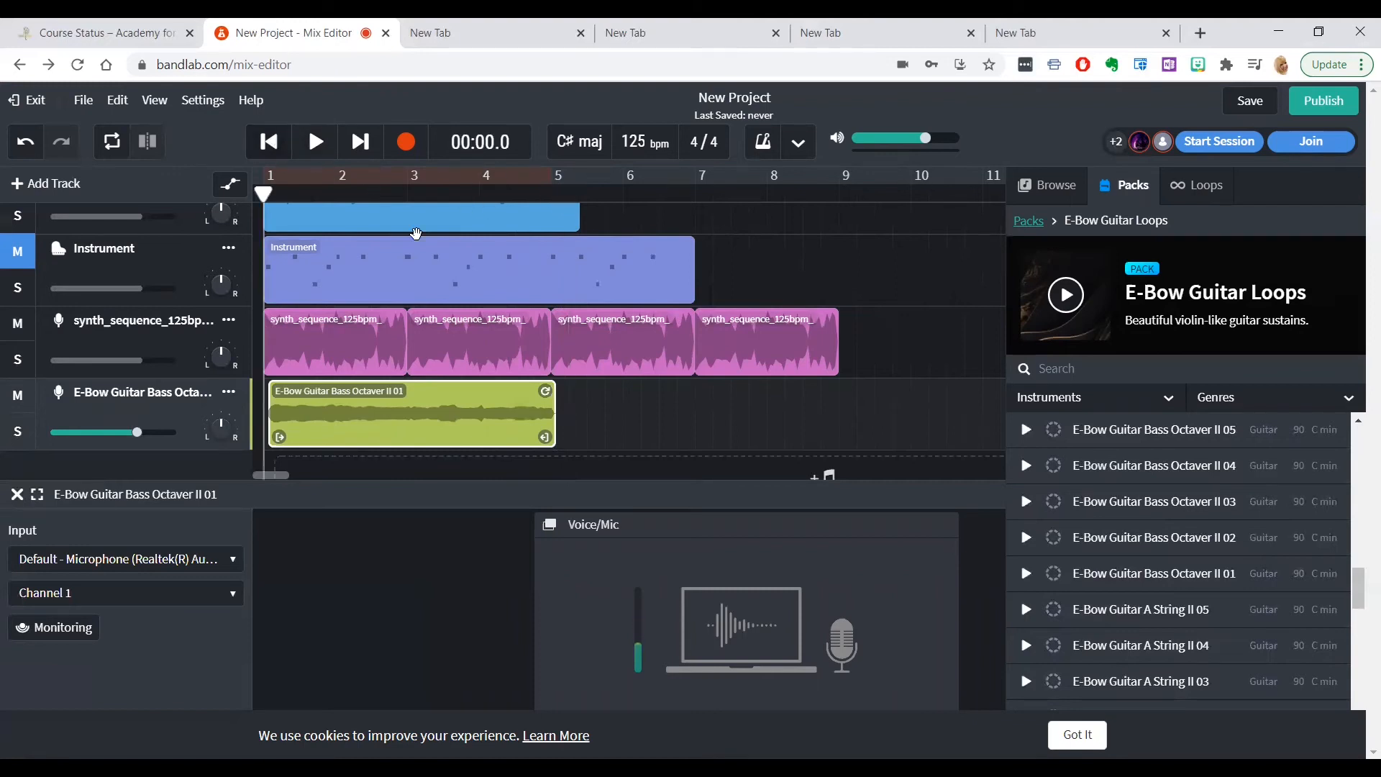
click(317, 142)
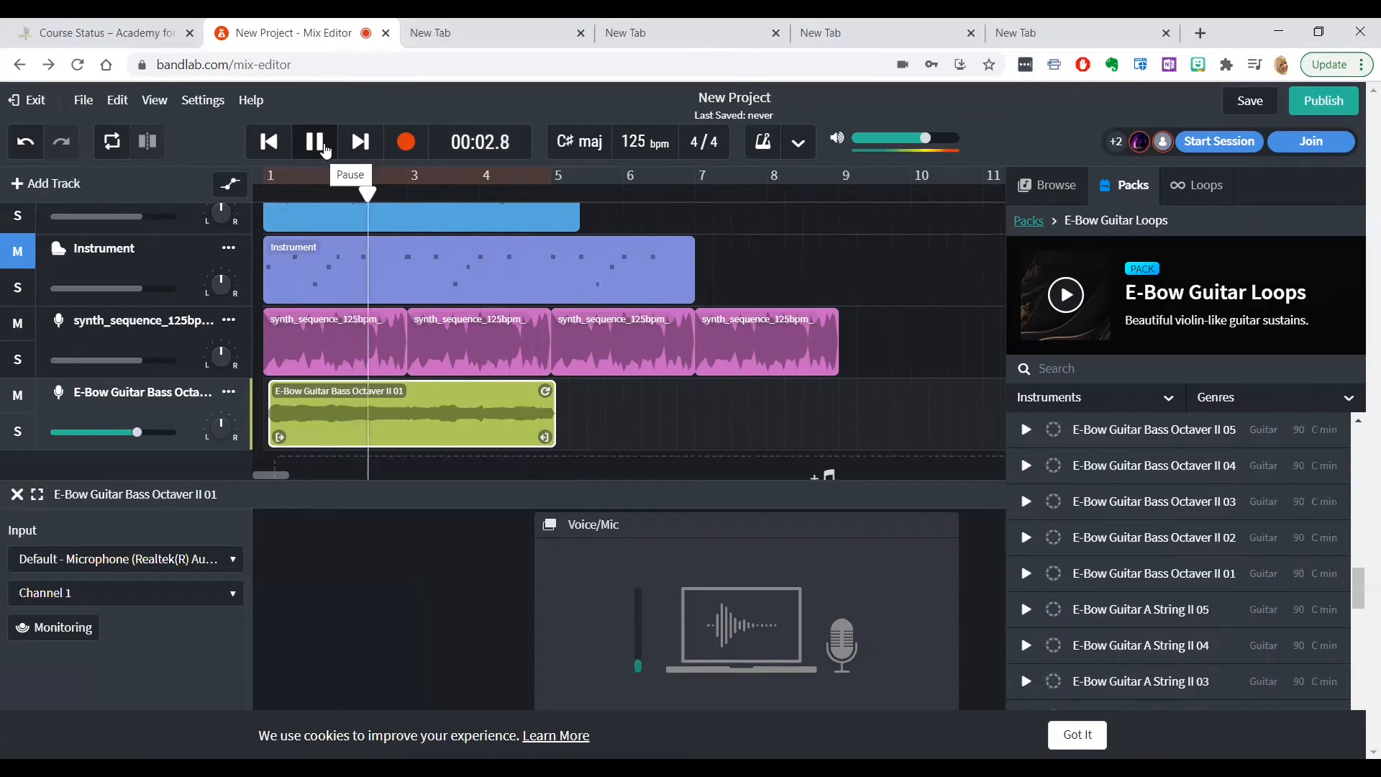
click(325, 148)
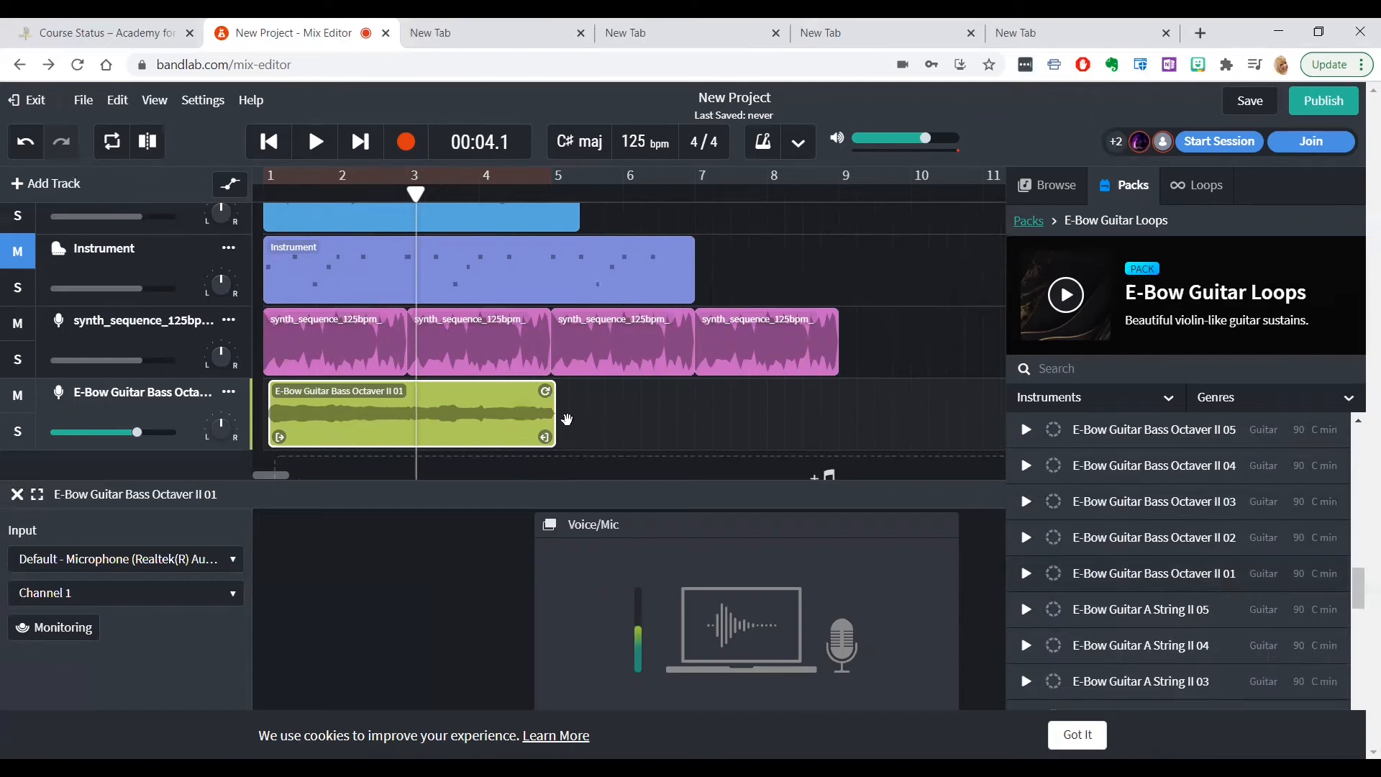
Duplicate the E-Bow Guitar Bass Octaver II 01 clip directly behind the original, from about bar 5 to bar 9
key(ctrl+d)
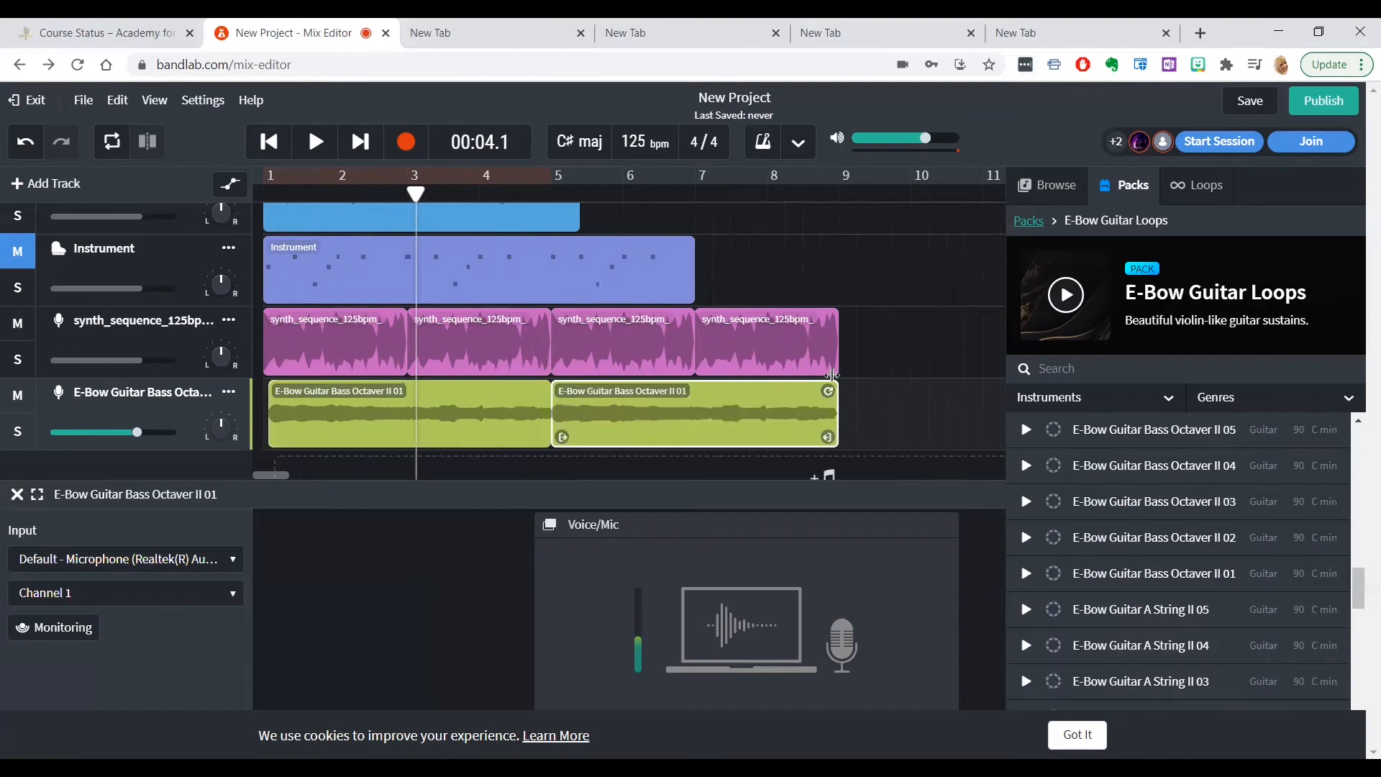
scroll(833, 375, up, 2)
scroll(832, 375, down, 3)
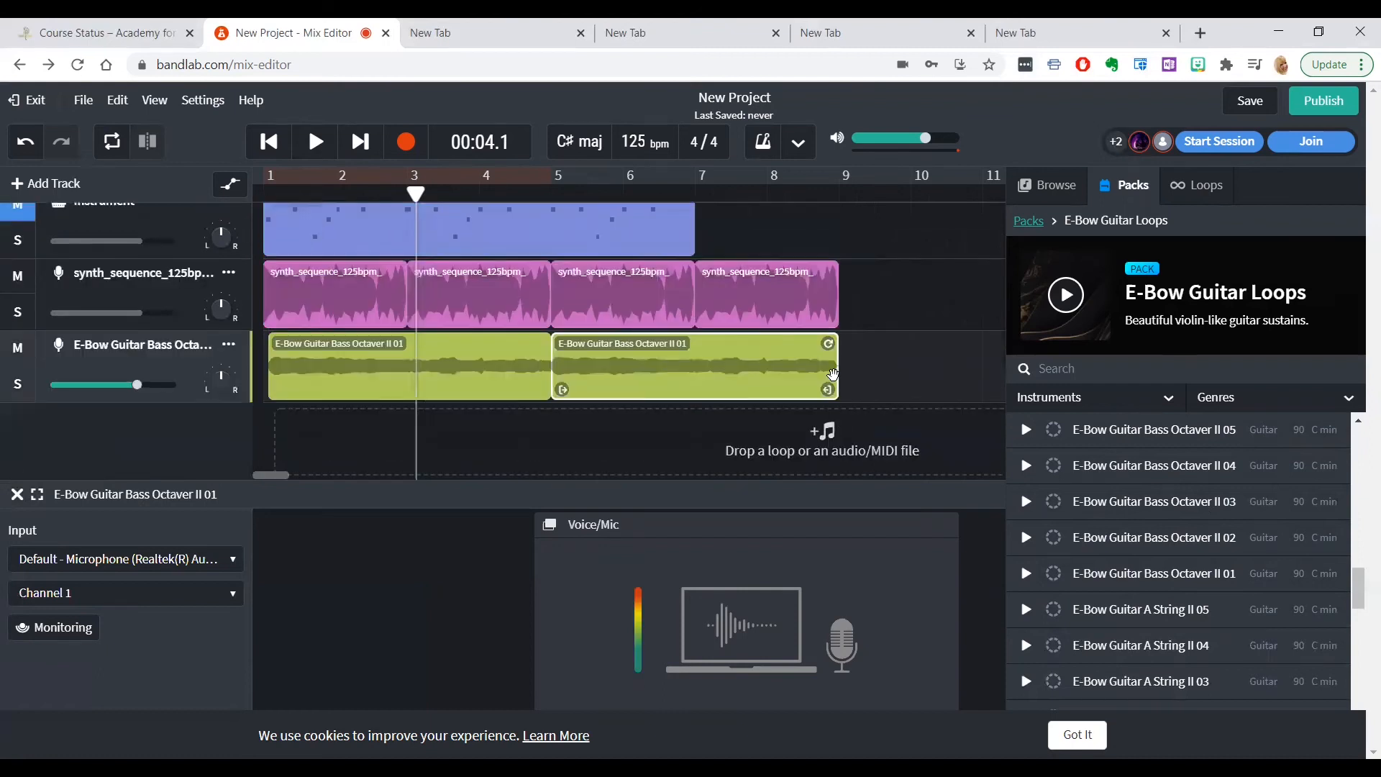
mouse_move(826, 392)
mouse_down()
mouse_move(718, 393)
mouse_move(825, 392)
mouse_up()
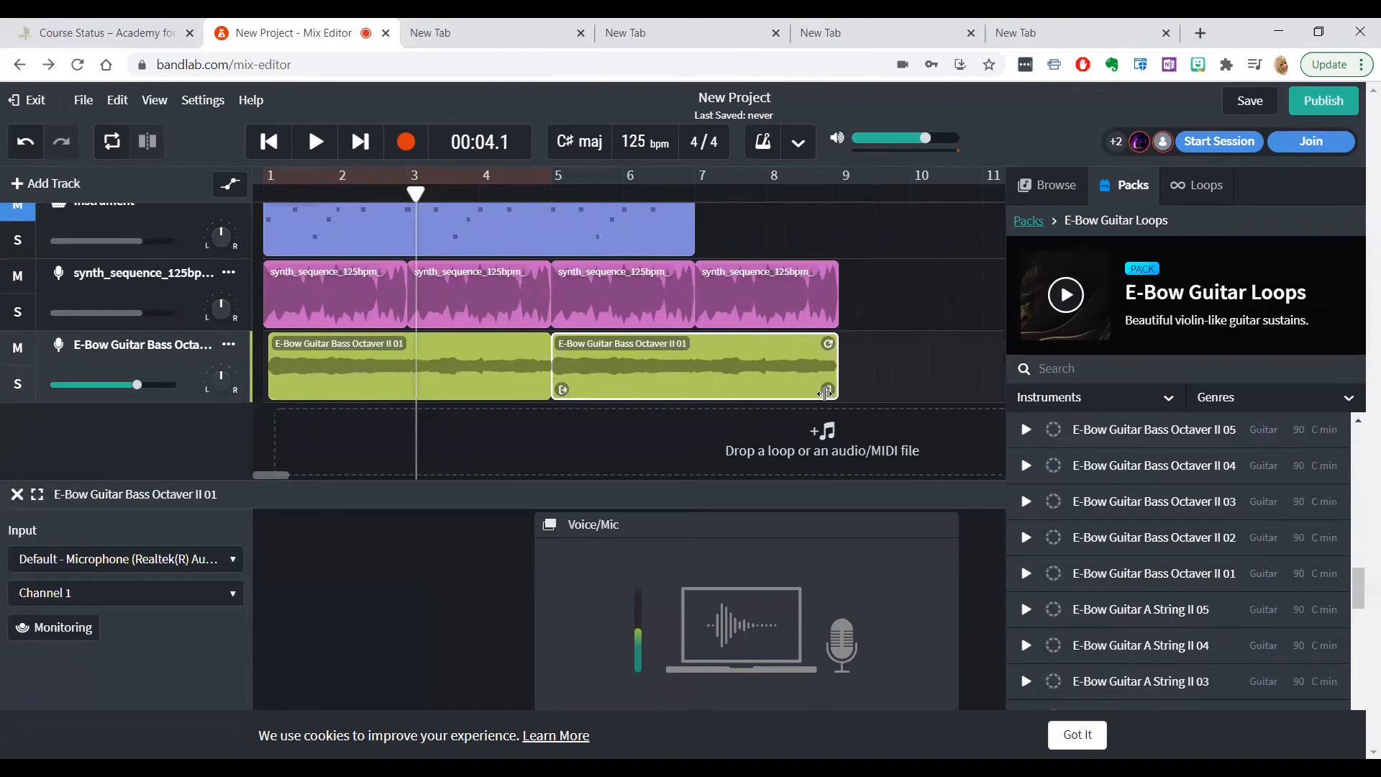
Listen to about twelve seconds of the mix from the start, and delete the duplicated E-Bow Guitar clip
click(270, 142)
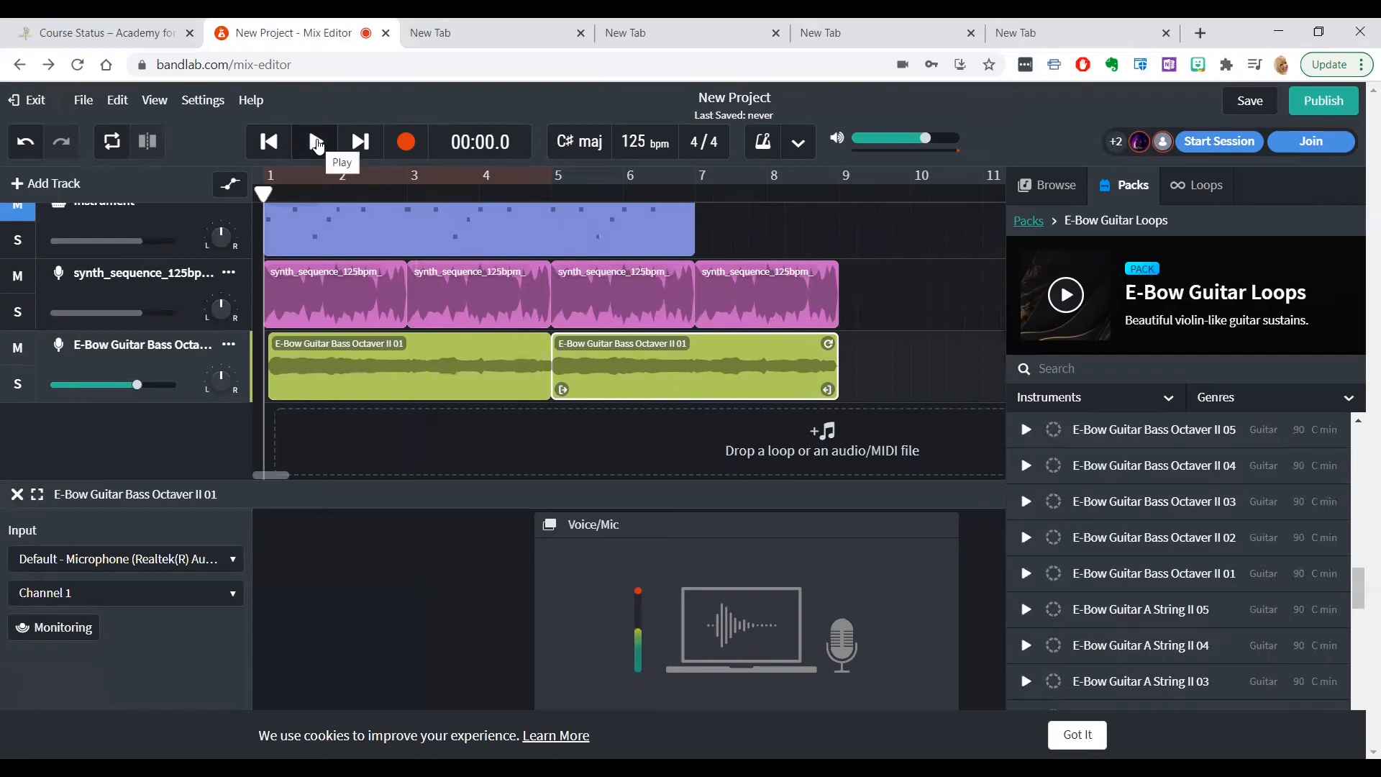
click(317, 142)
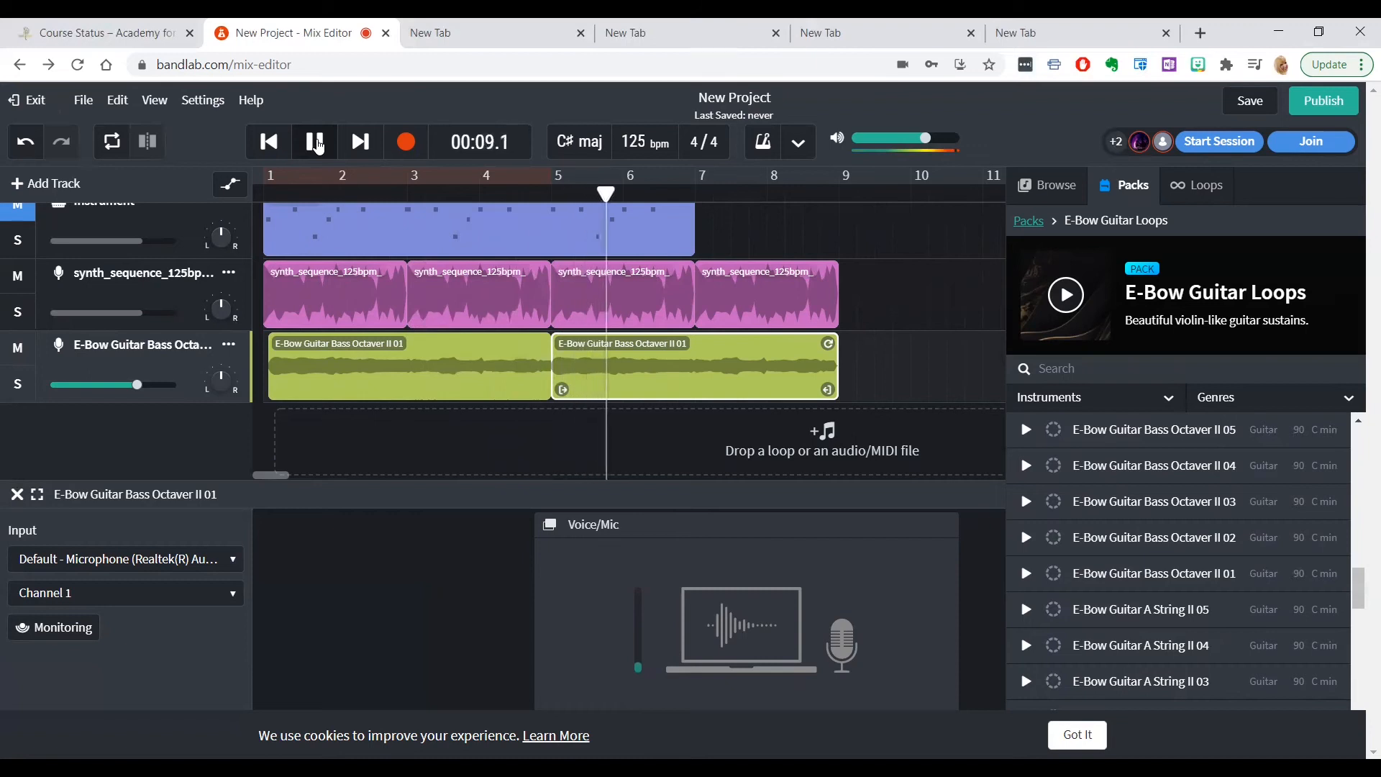
click(317, 144)
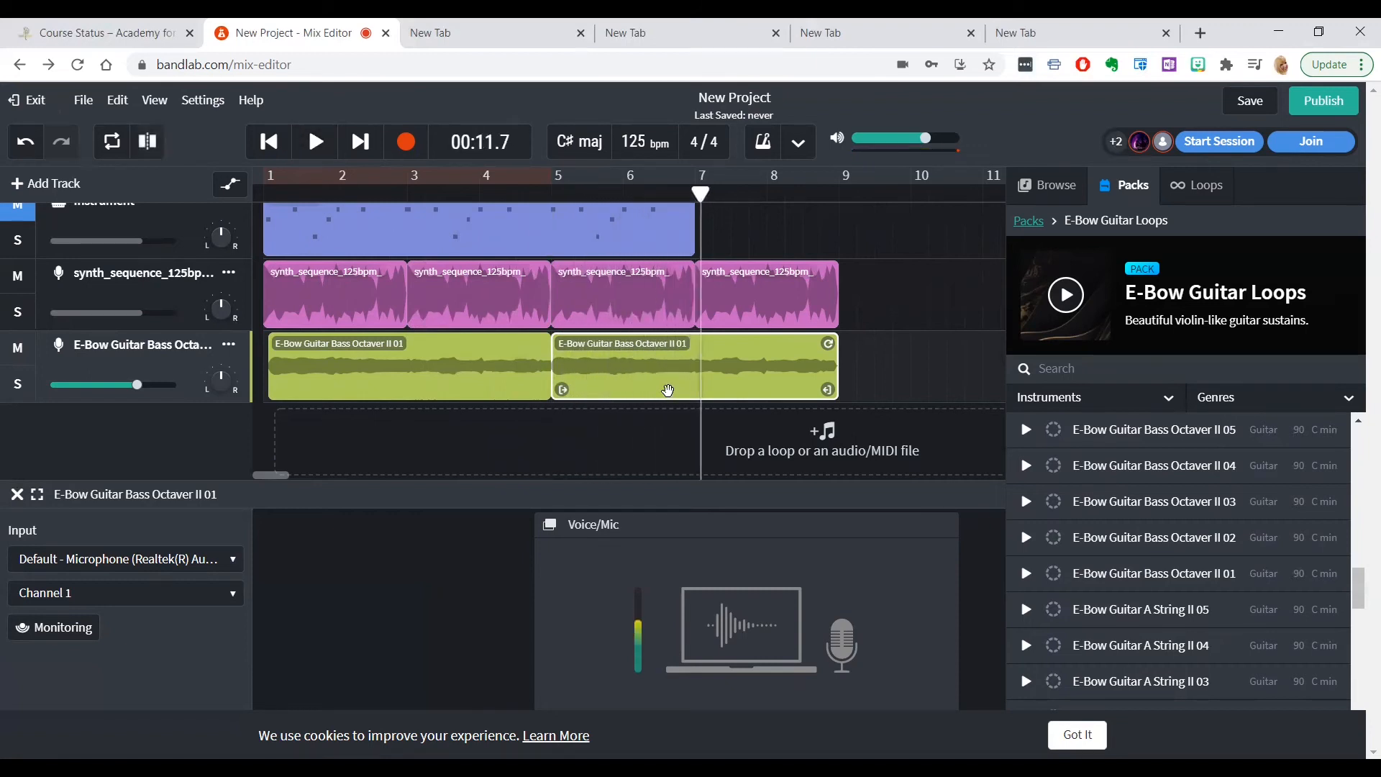
key(Delete)
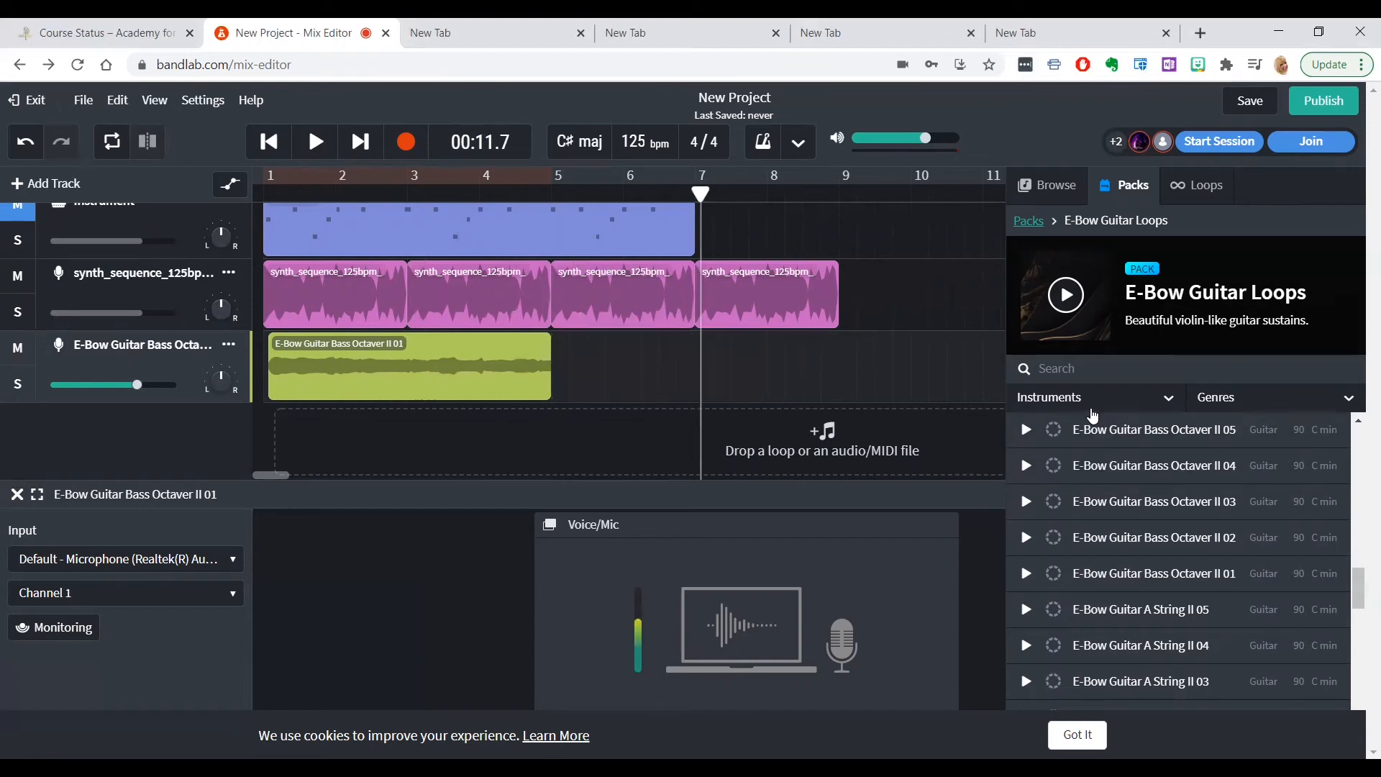
Leave the E-Bow Guitar Loops pack and browse the list of loop packs for a different guitar or keyboard sound
click(1032, 226)
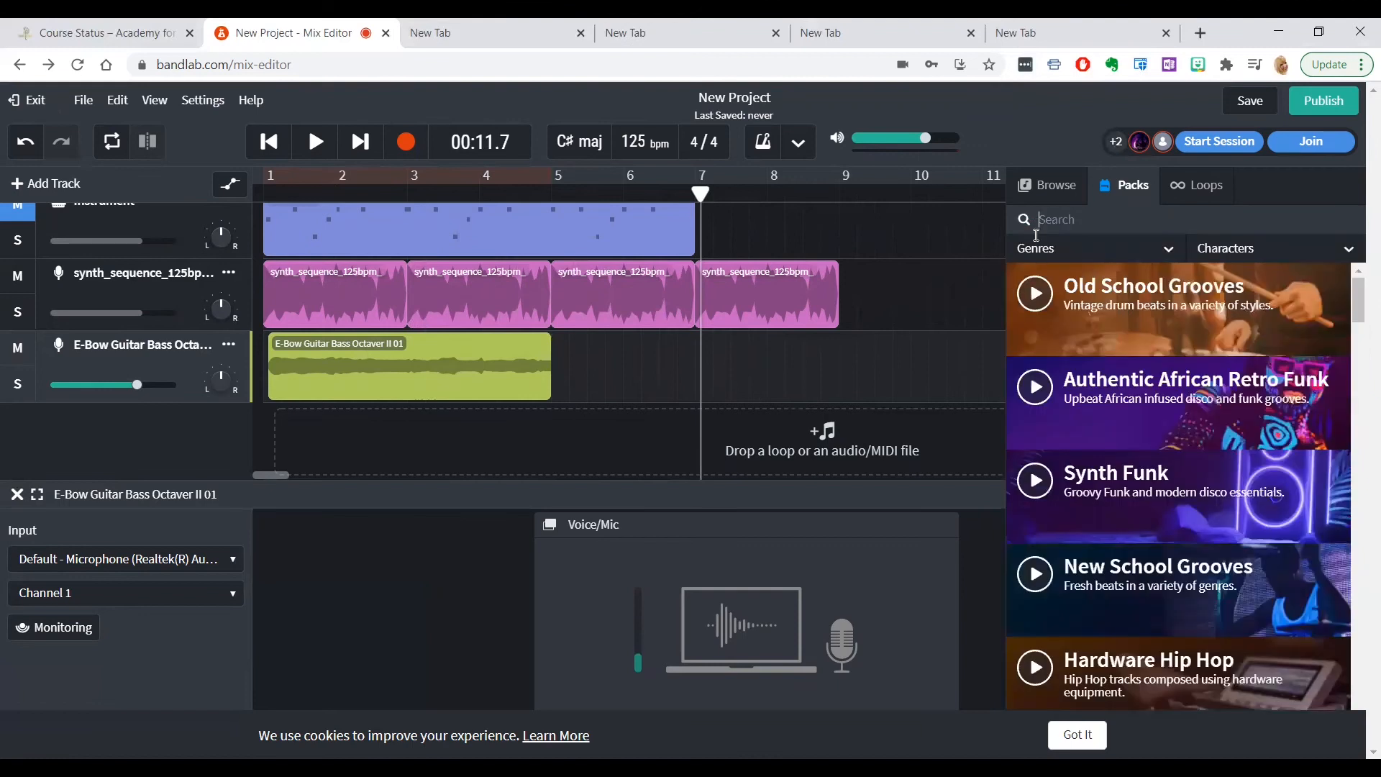
scroll(1190, 543, down, 5)
scroll(1189, 544, down, 4)
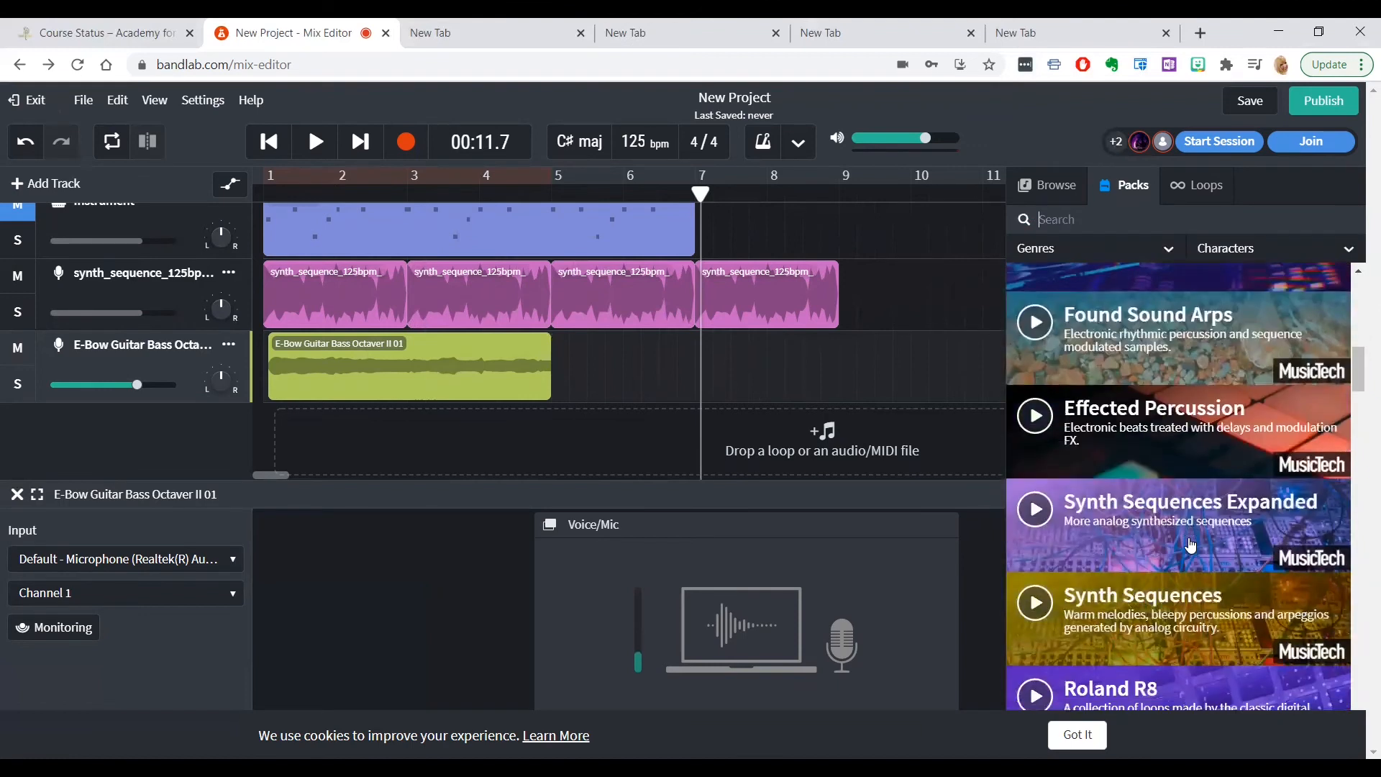
scroll(1190, 544, up, 2)
scroll(1190, 544, down, 3)
scroll(1189, 545, down, 7)
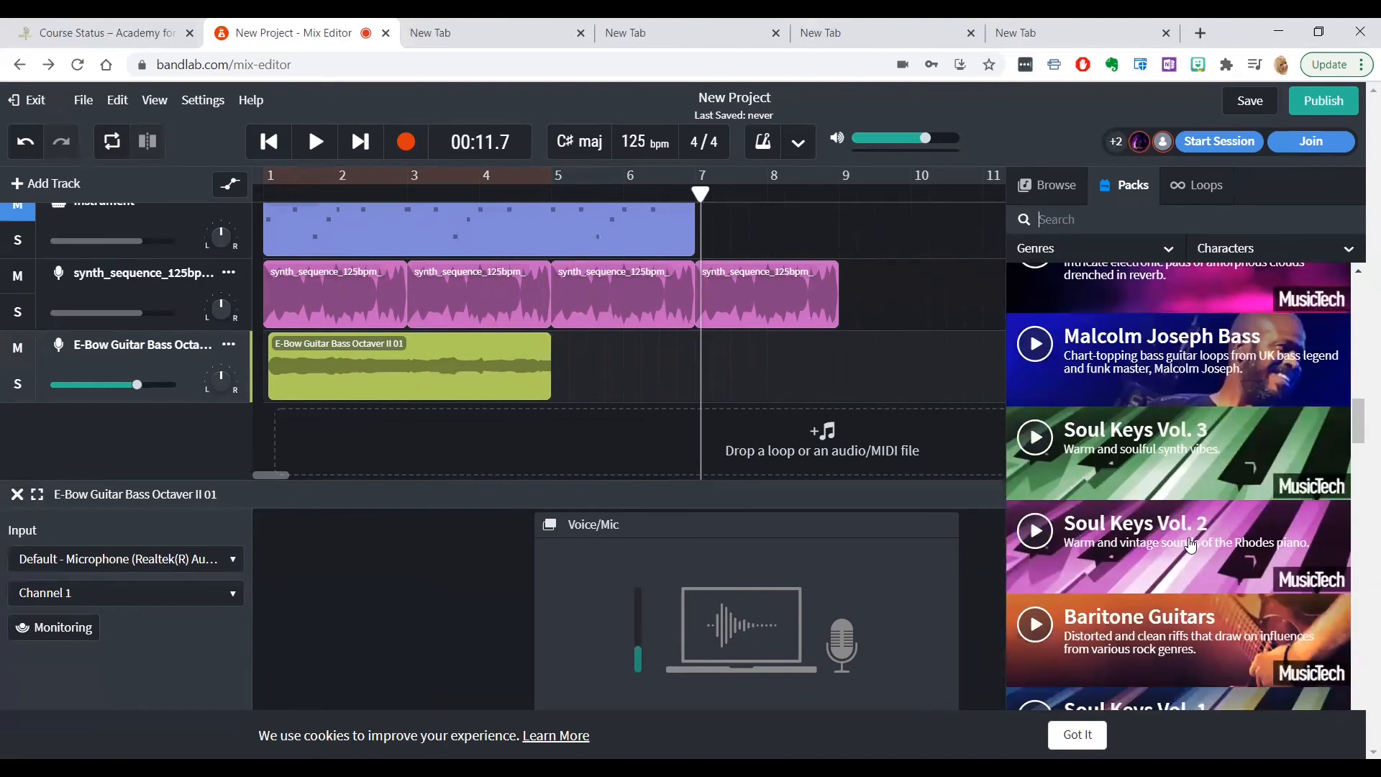
scroll(1190, 545, up, 1)
scroll(1190, 544, down, 3)
scroll(1190, 546, up, 5)
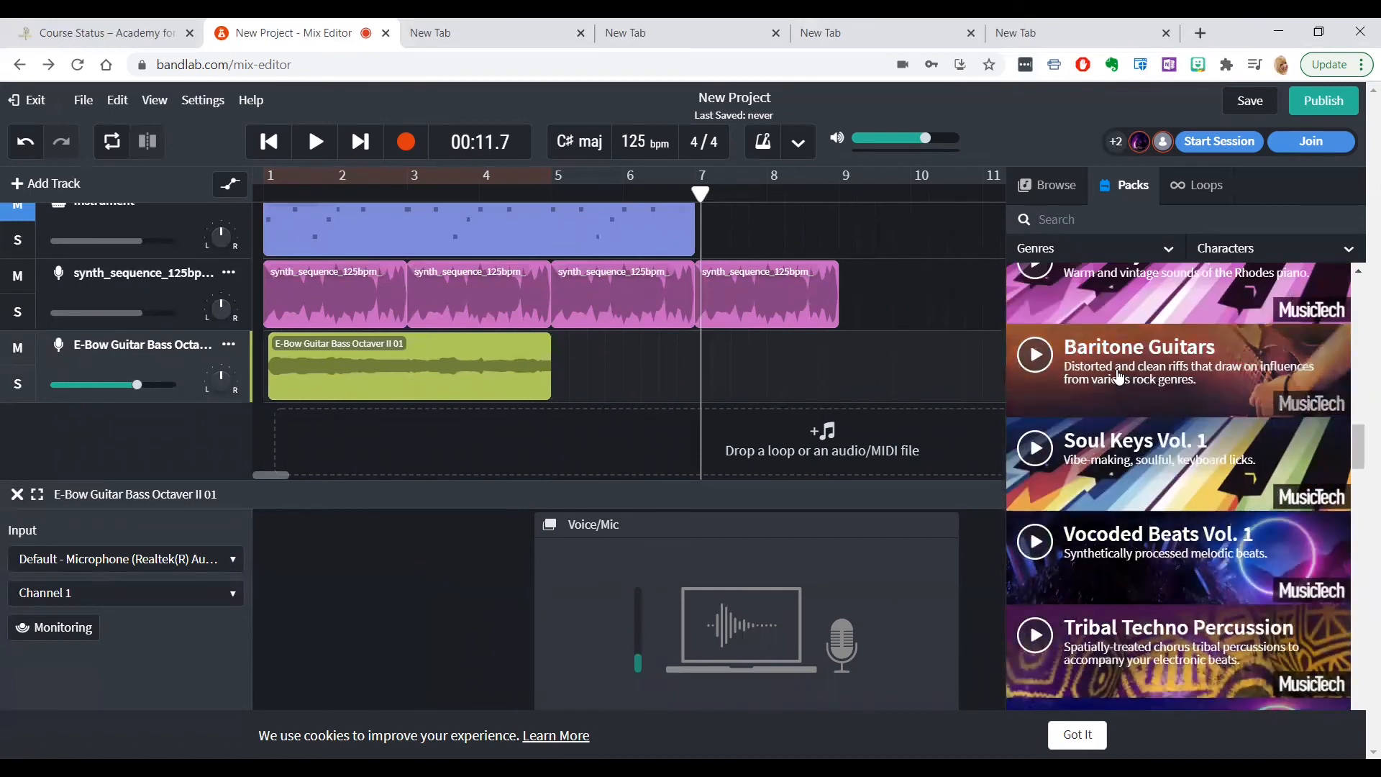
Add the MT_BG_140bpm_Dist_Riff_9 loop from the Baritone Guitars pack as a new track near the start of bar 1
click(1119, 375)
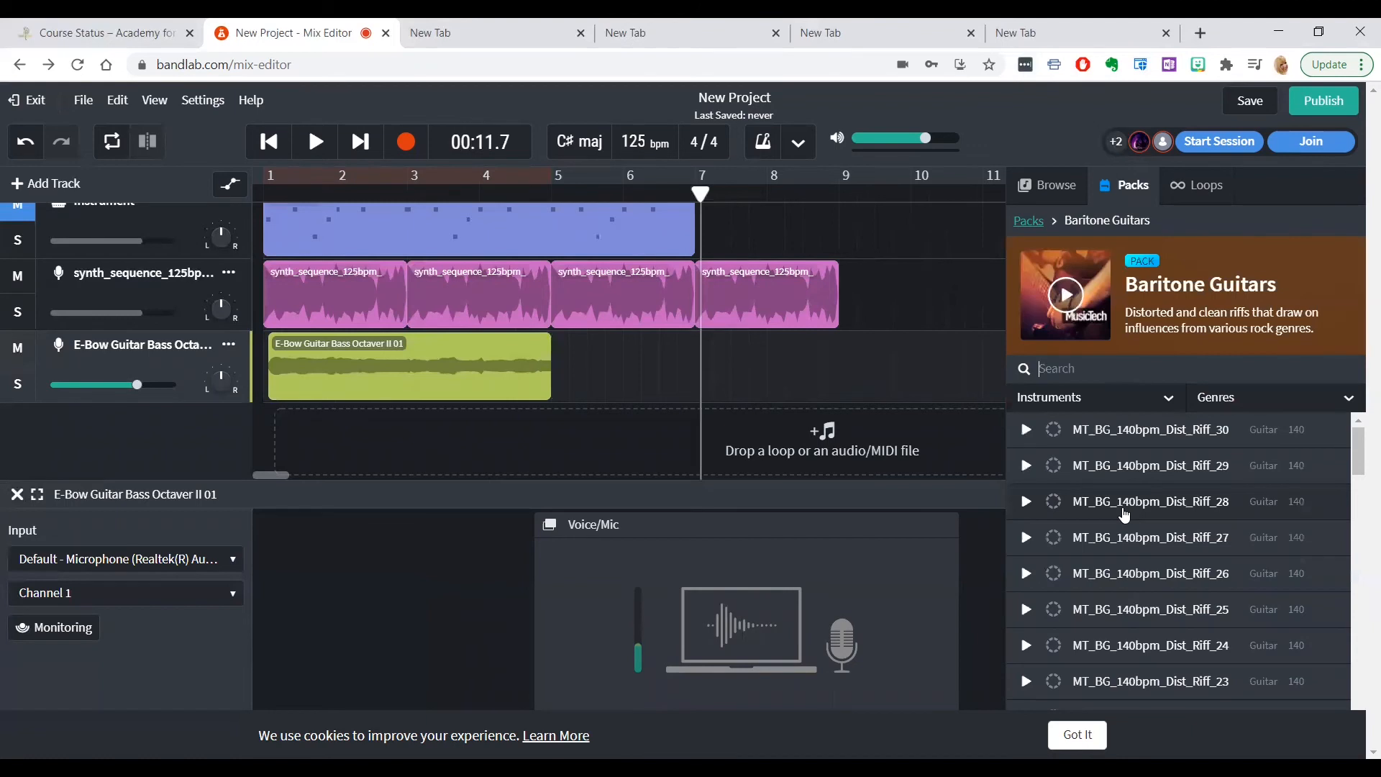
scroll(1124, 515, down, 1)
scroll(1124, 515, down, 10)
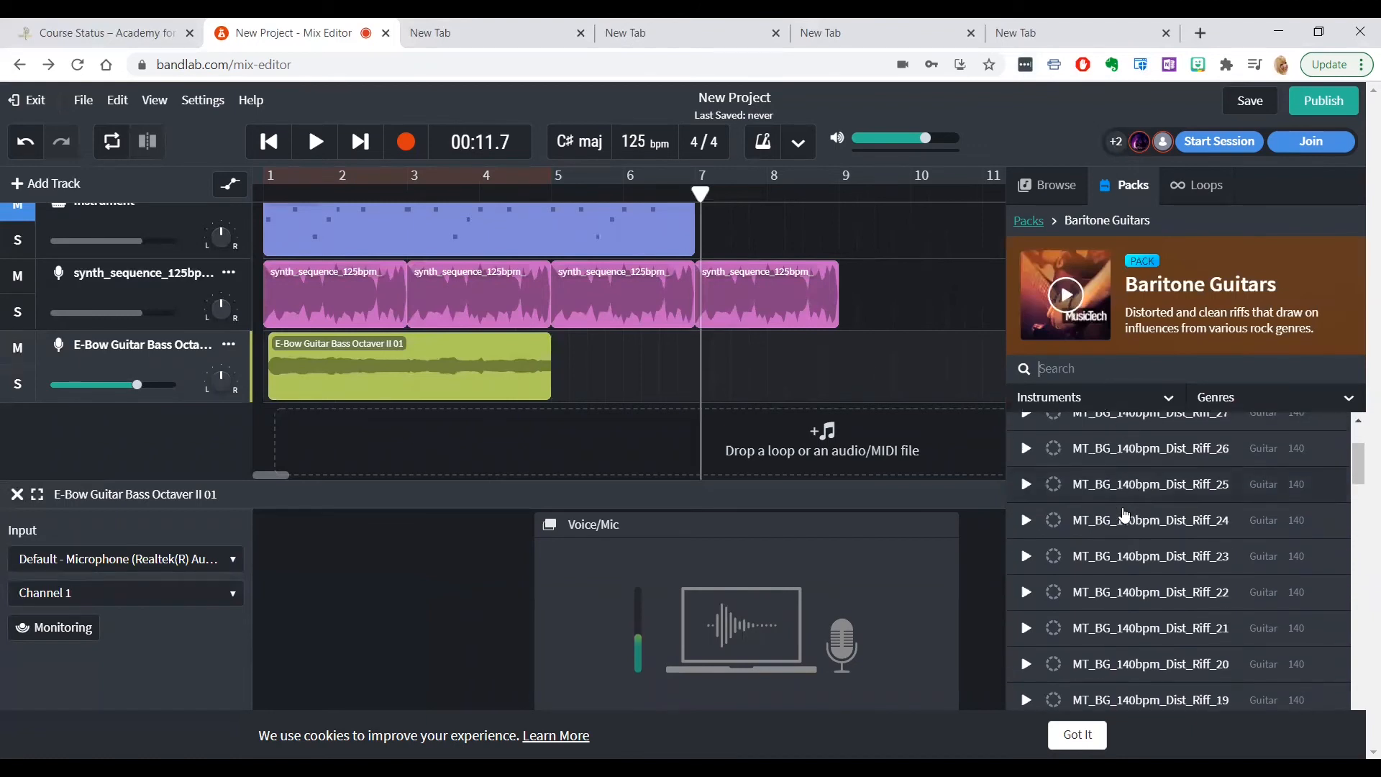
scroll(1125, 515, up, 6)
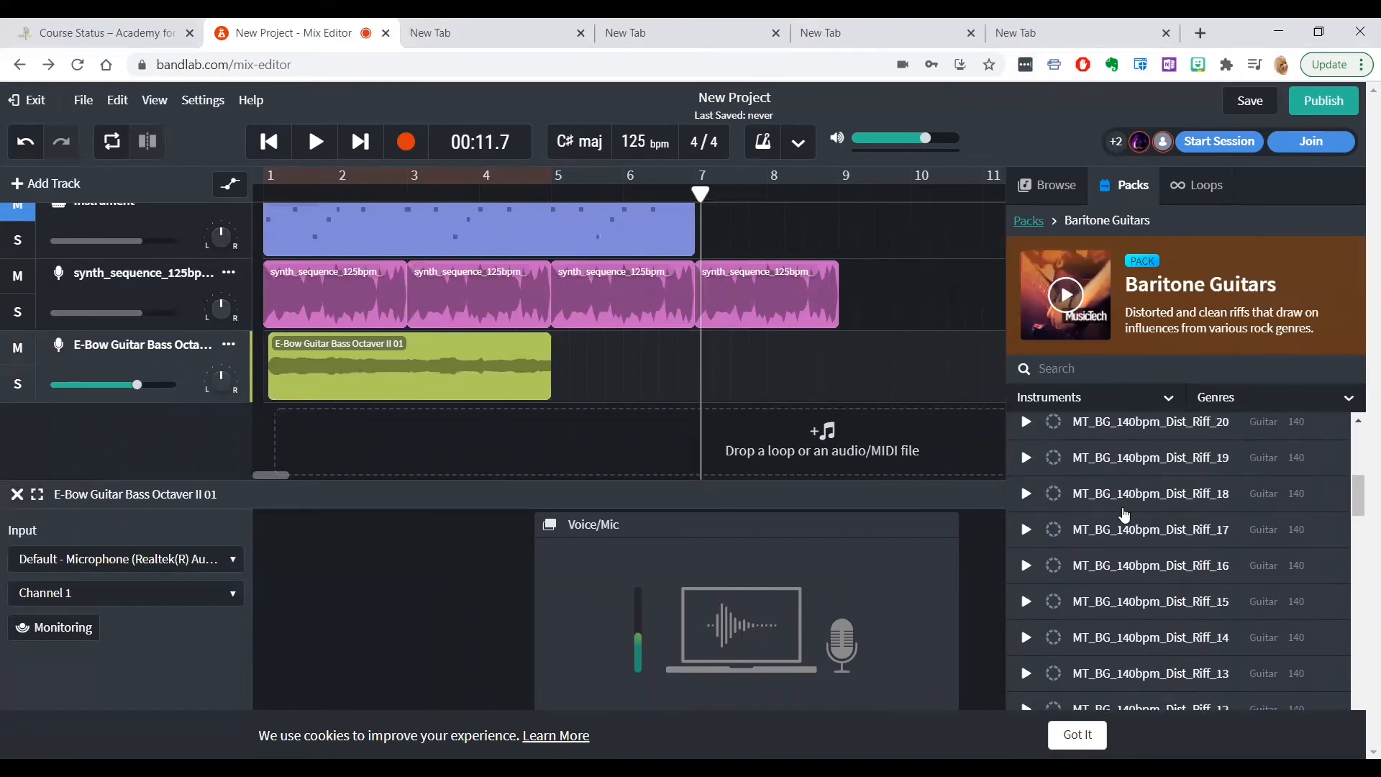
scroll(1125, 515, down, 4)
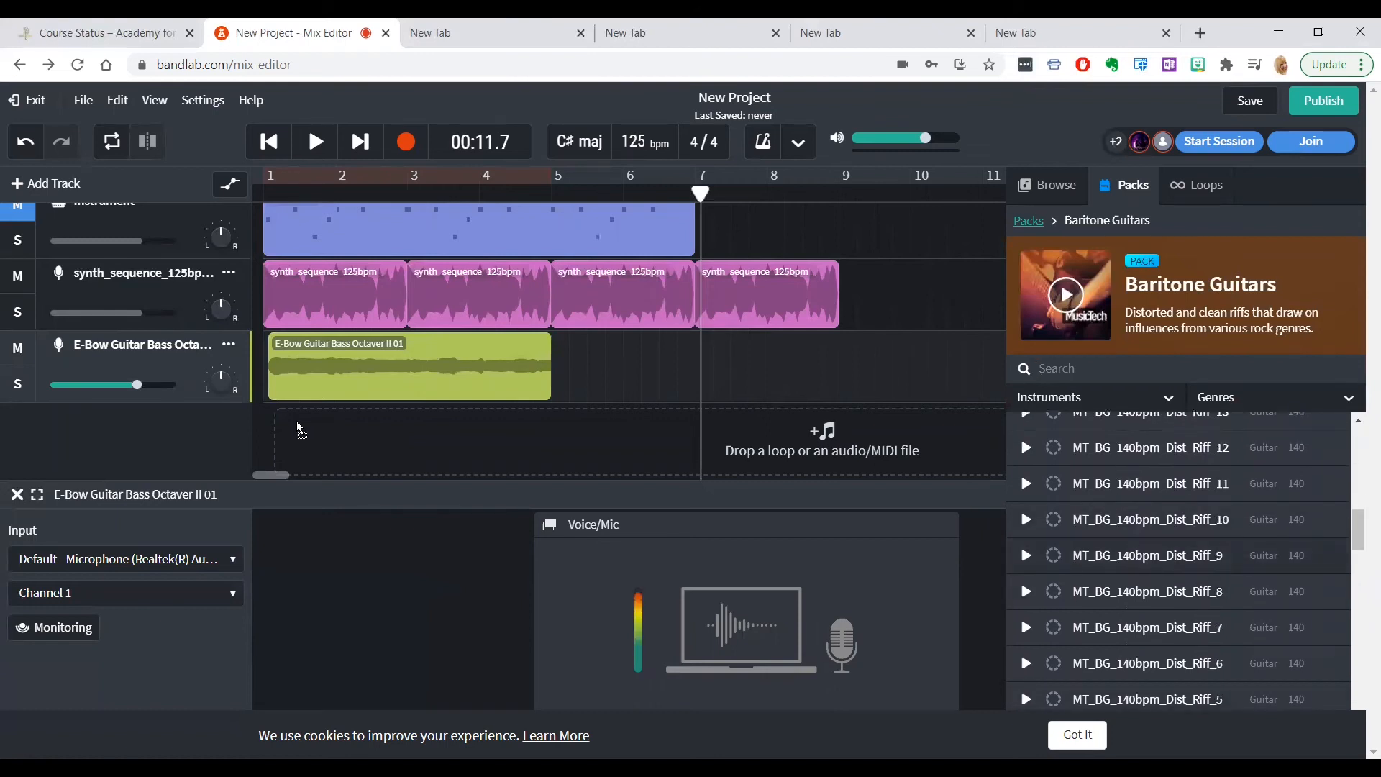
drag(301, 429, 301, 429)
drag(427, 441, 429, 441)
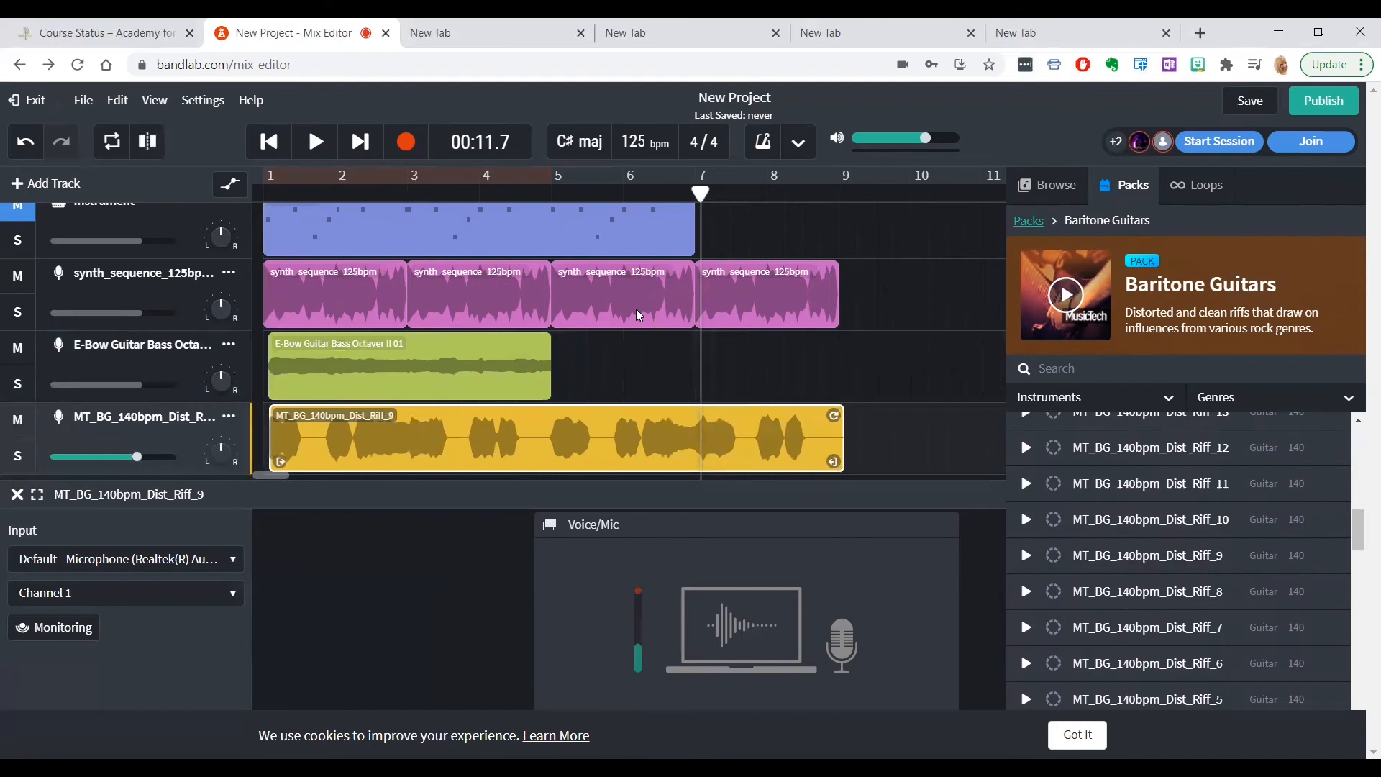
Solo the MT_BG_140bpm_Dist_Riff_9 track and listen to about eight seconds of it from the start
click(269, 142)
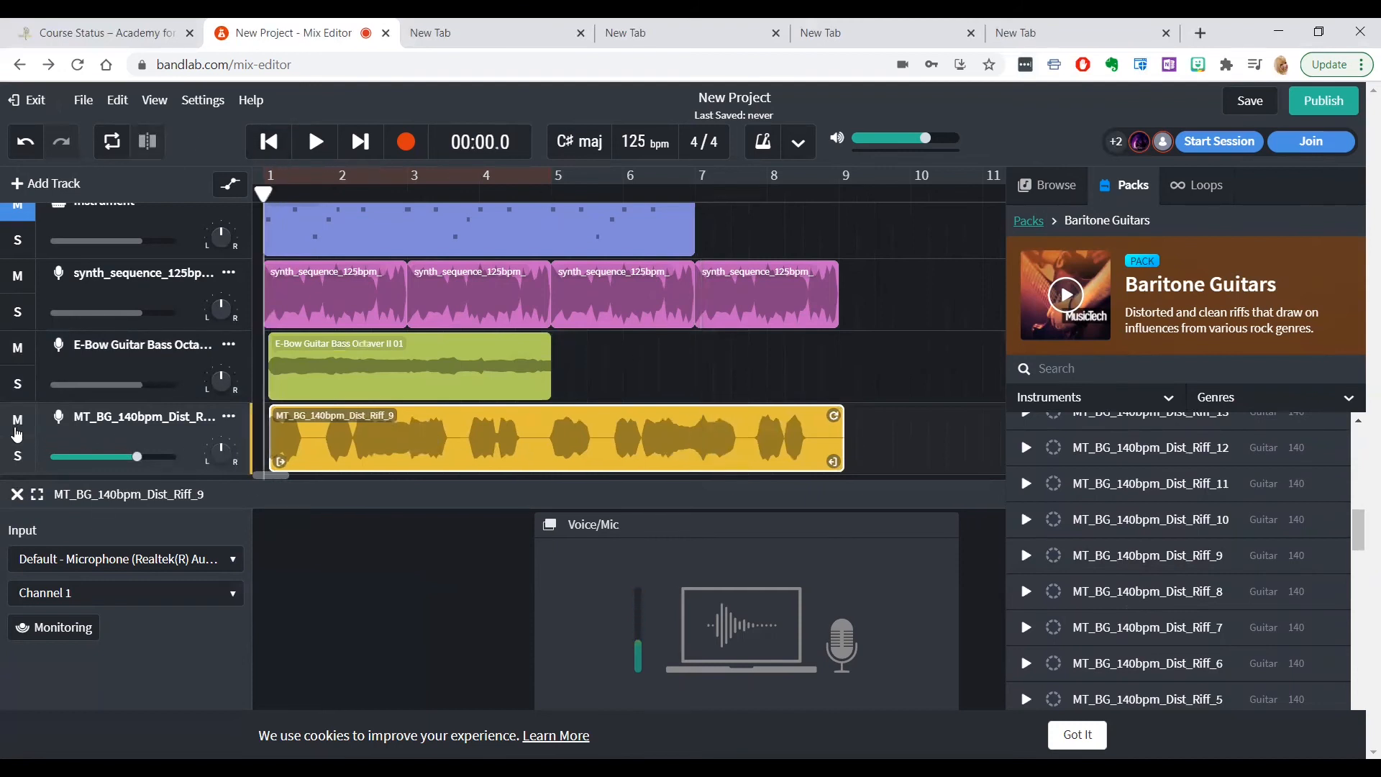
click(19, 465)
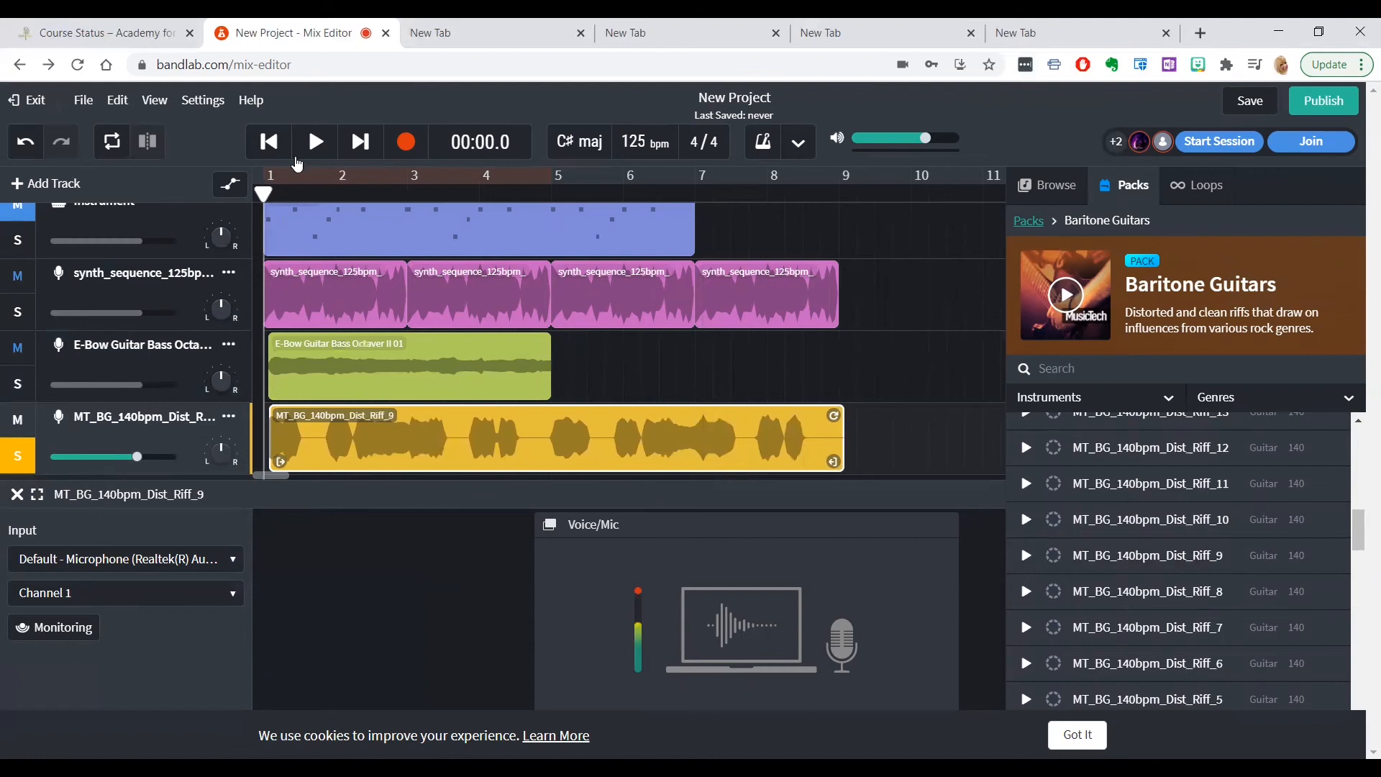
click(318, 143)
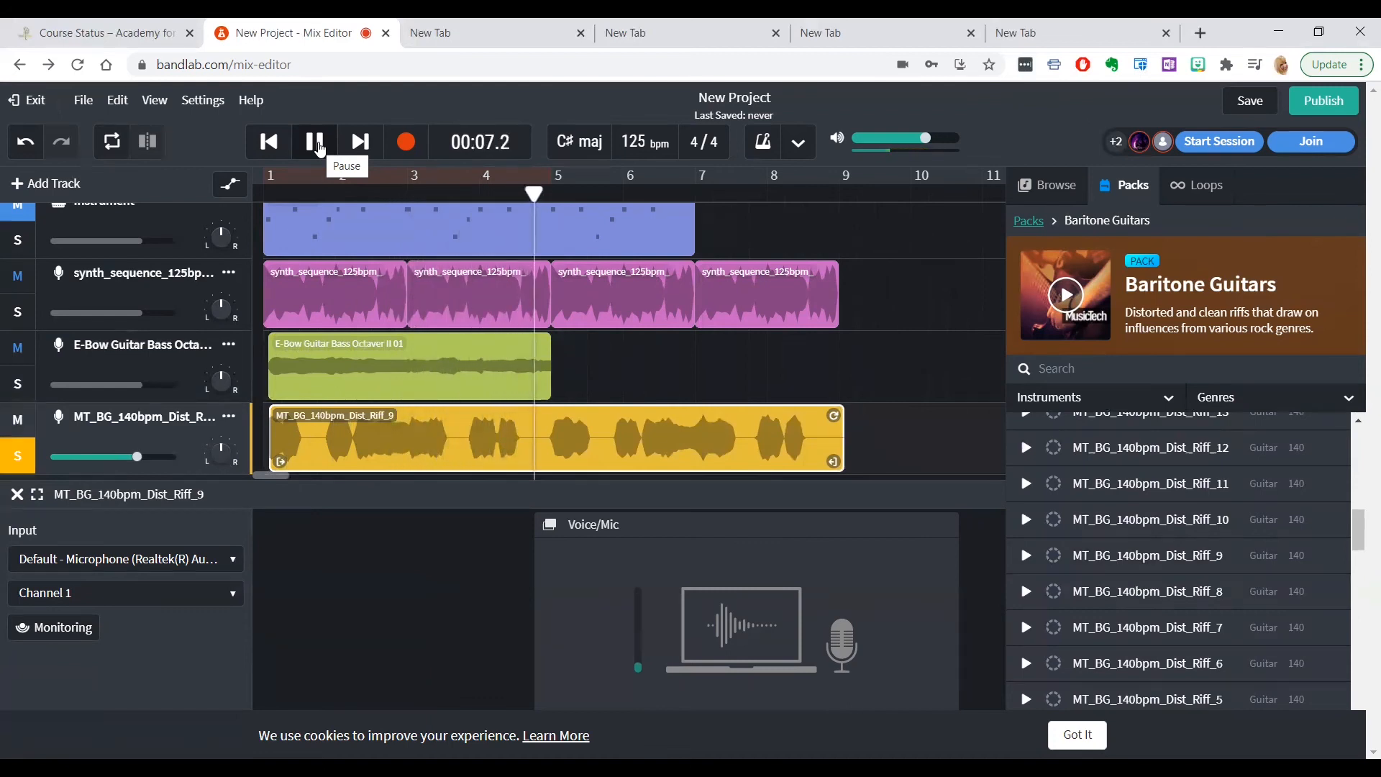
click(317, 144)
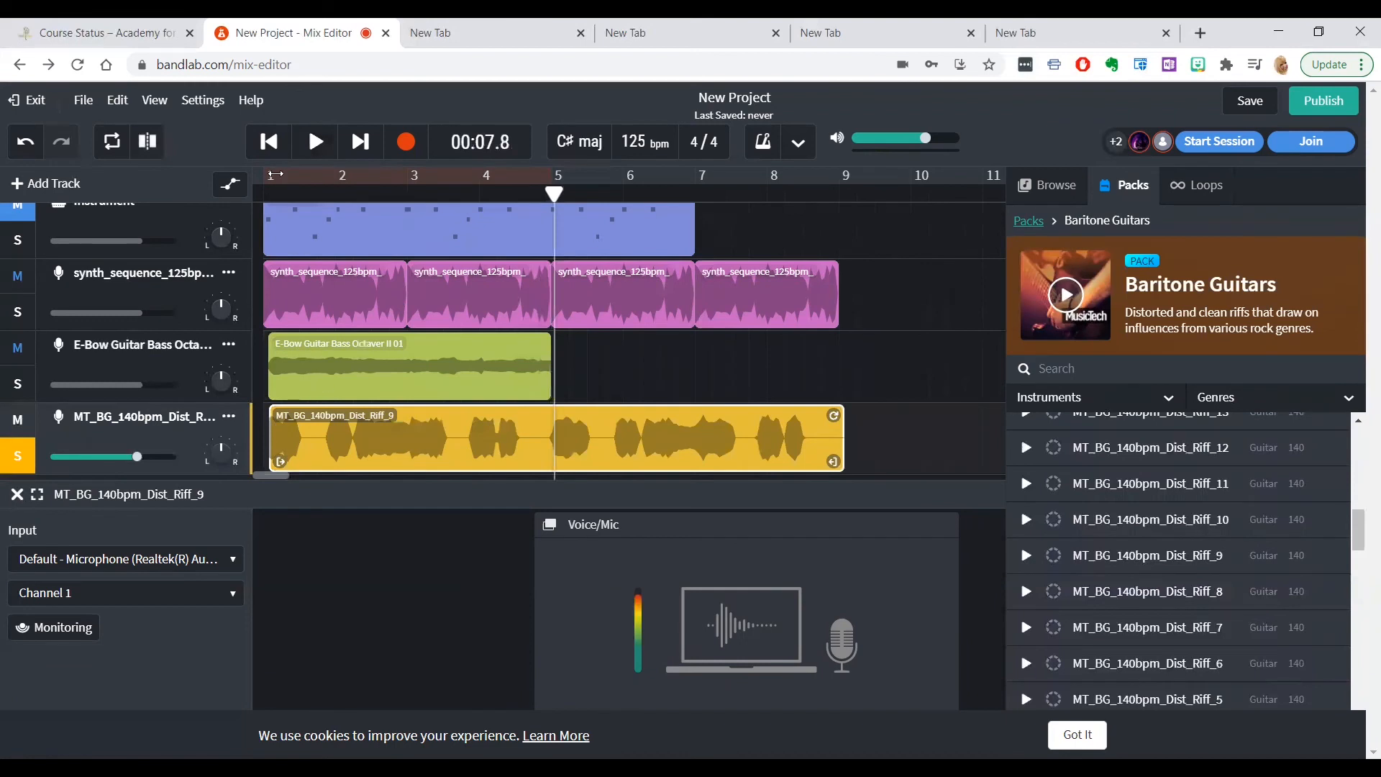
Return the playhead to the start, turn off solo on the distorted riff track, and mute the E-Bow Guitar track
click(269, 142)
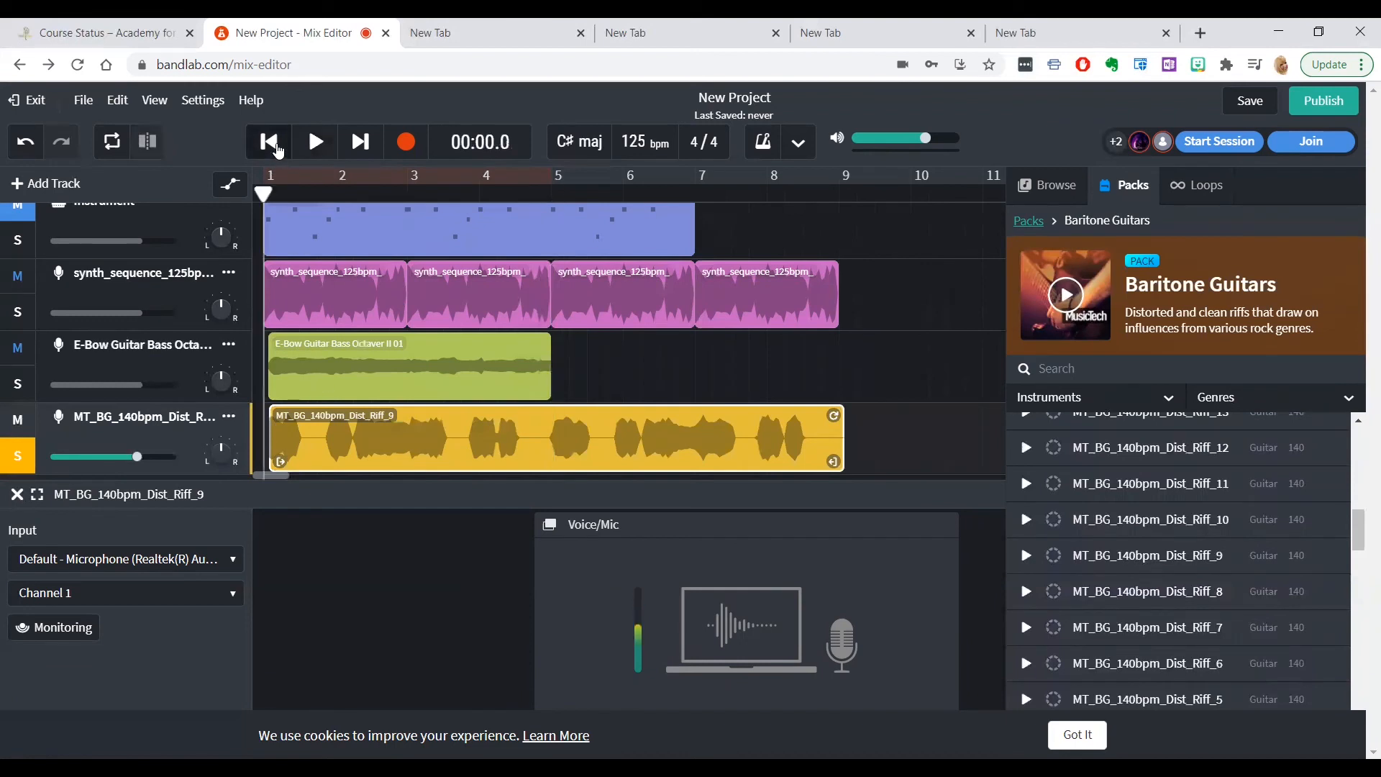
click(23, 458)
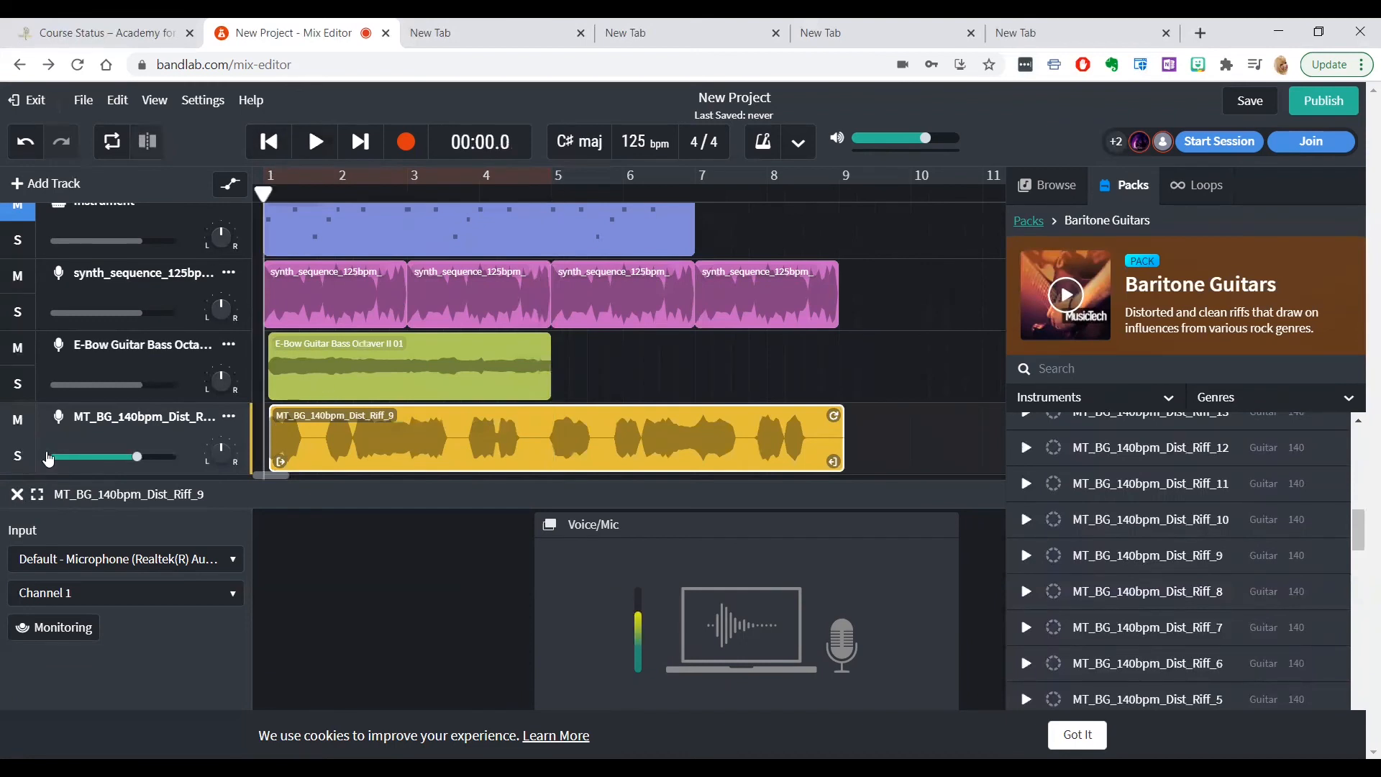
click(18, 353)
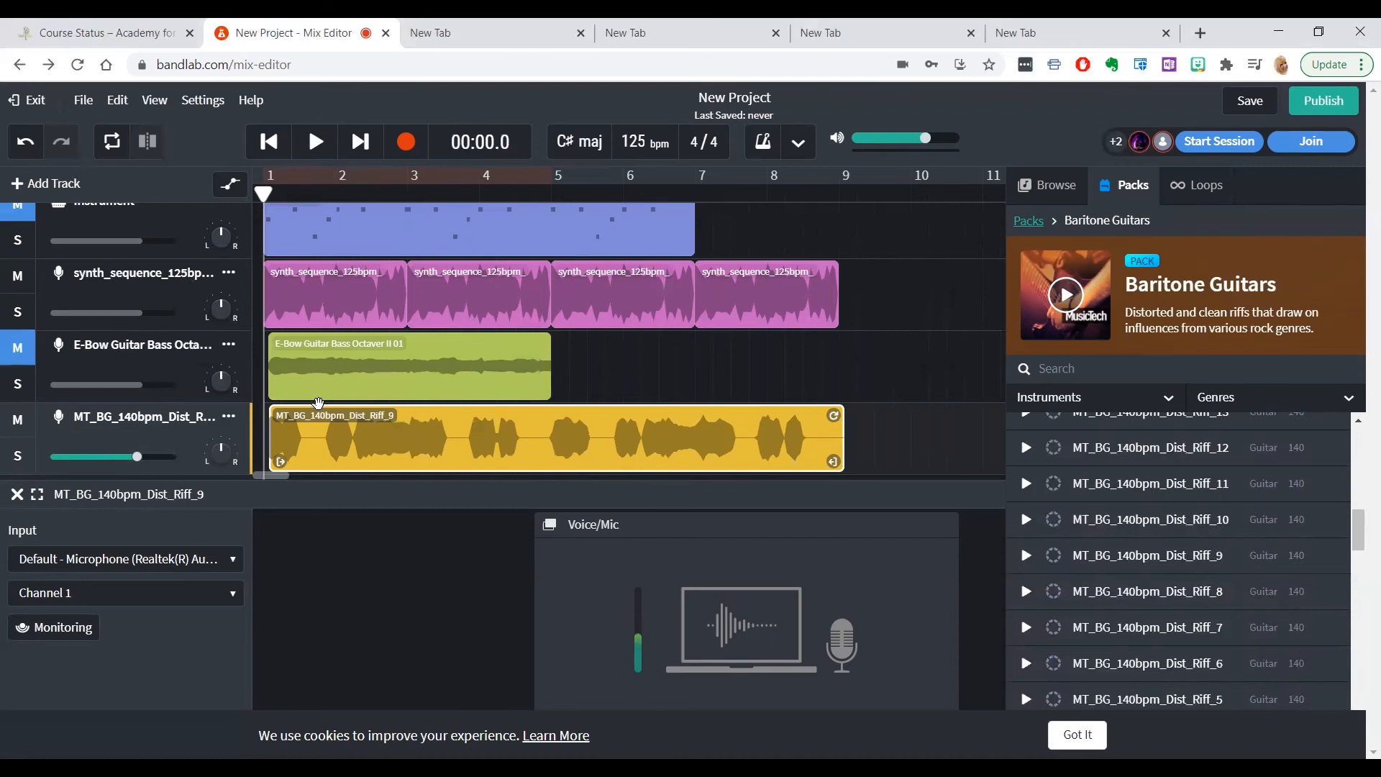
Listen to about seven seconds of the mix with the distorted riff, and delete the MT_BG_140bpm_Dist_Riff_9 clip
click(317, 144)
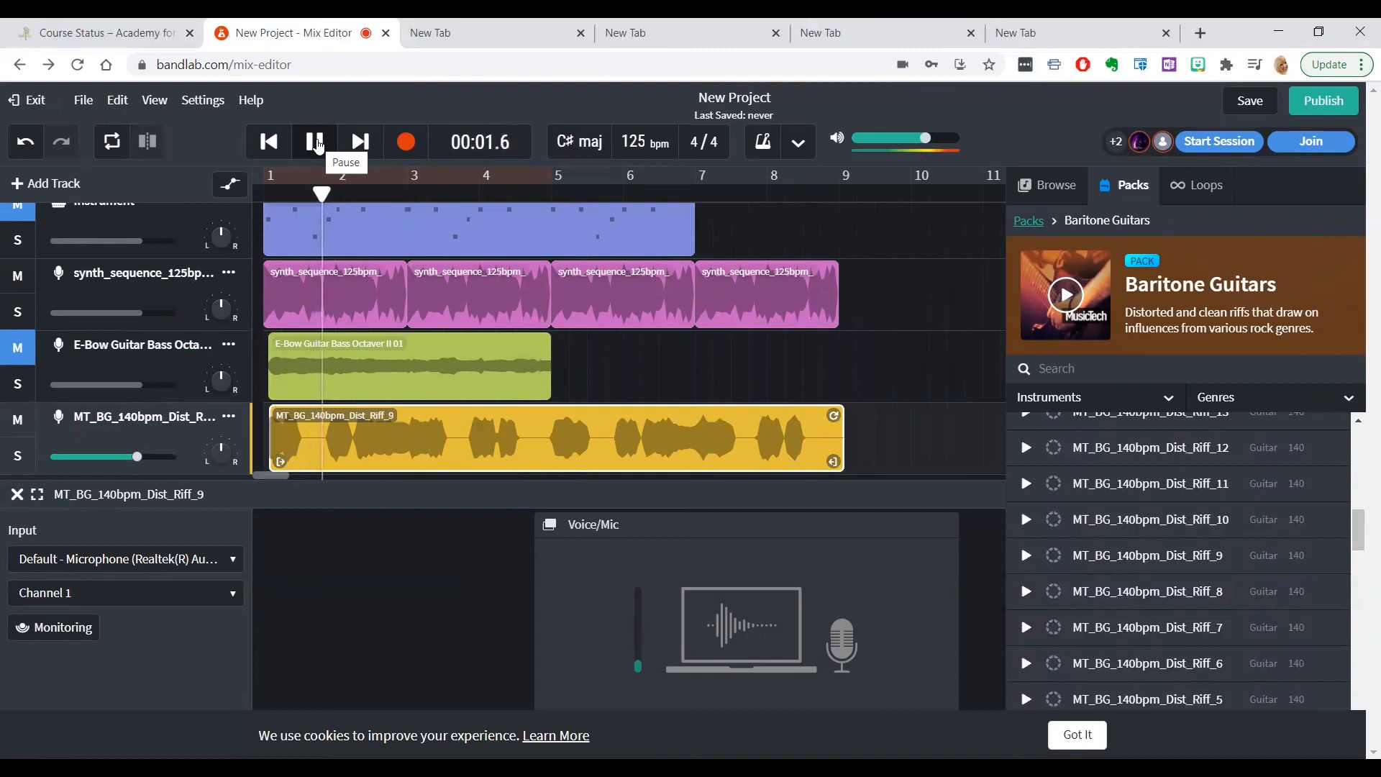
click(317, 143)
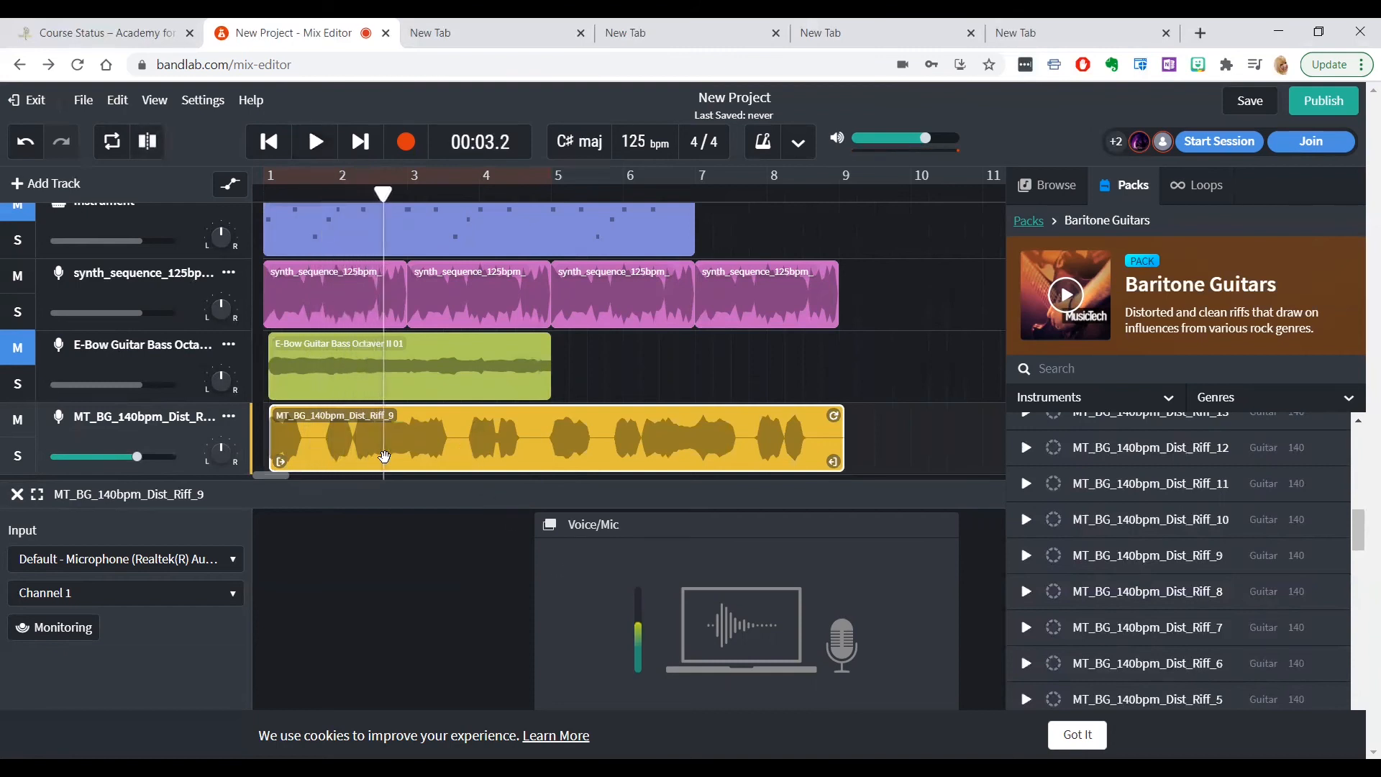
click(316, 149)
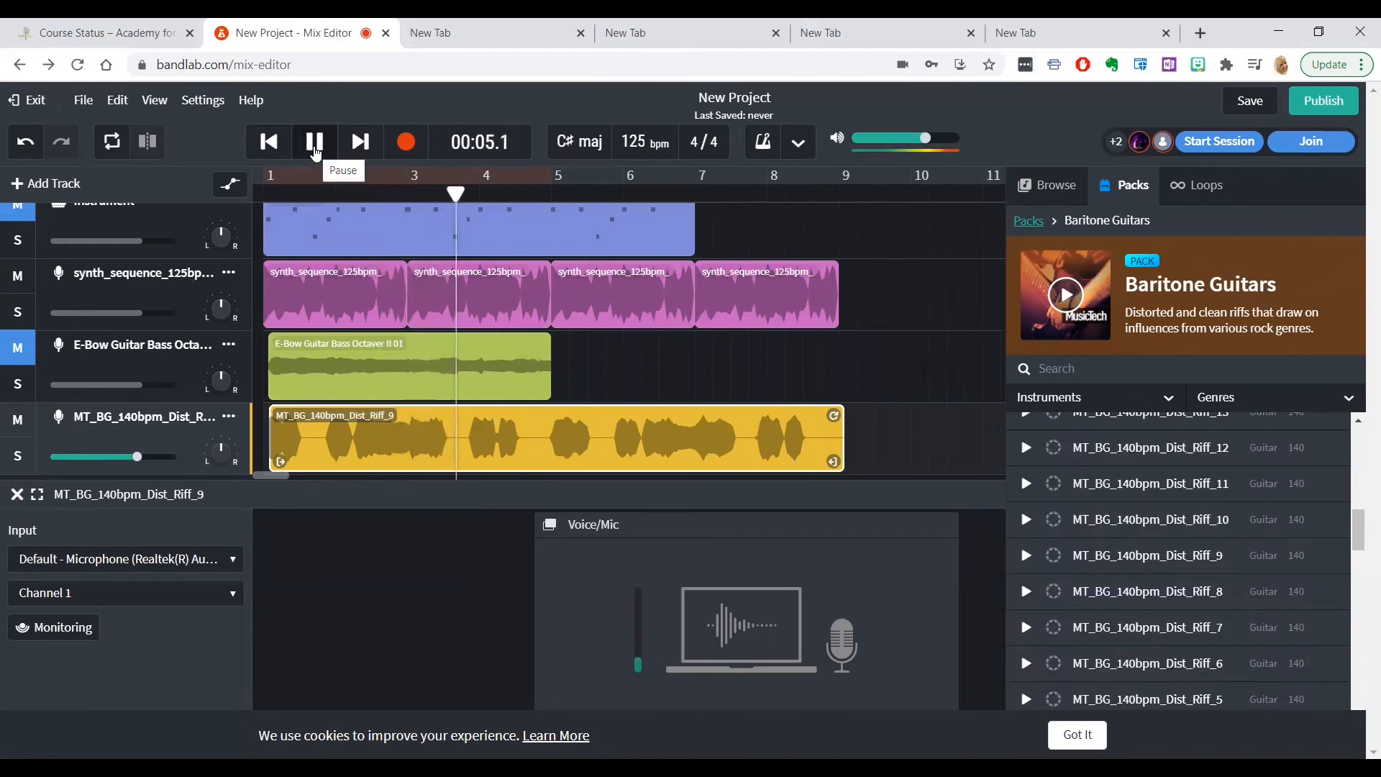
click(317, 143)
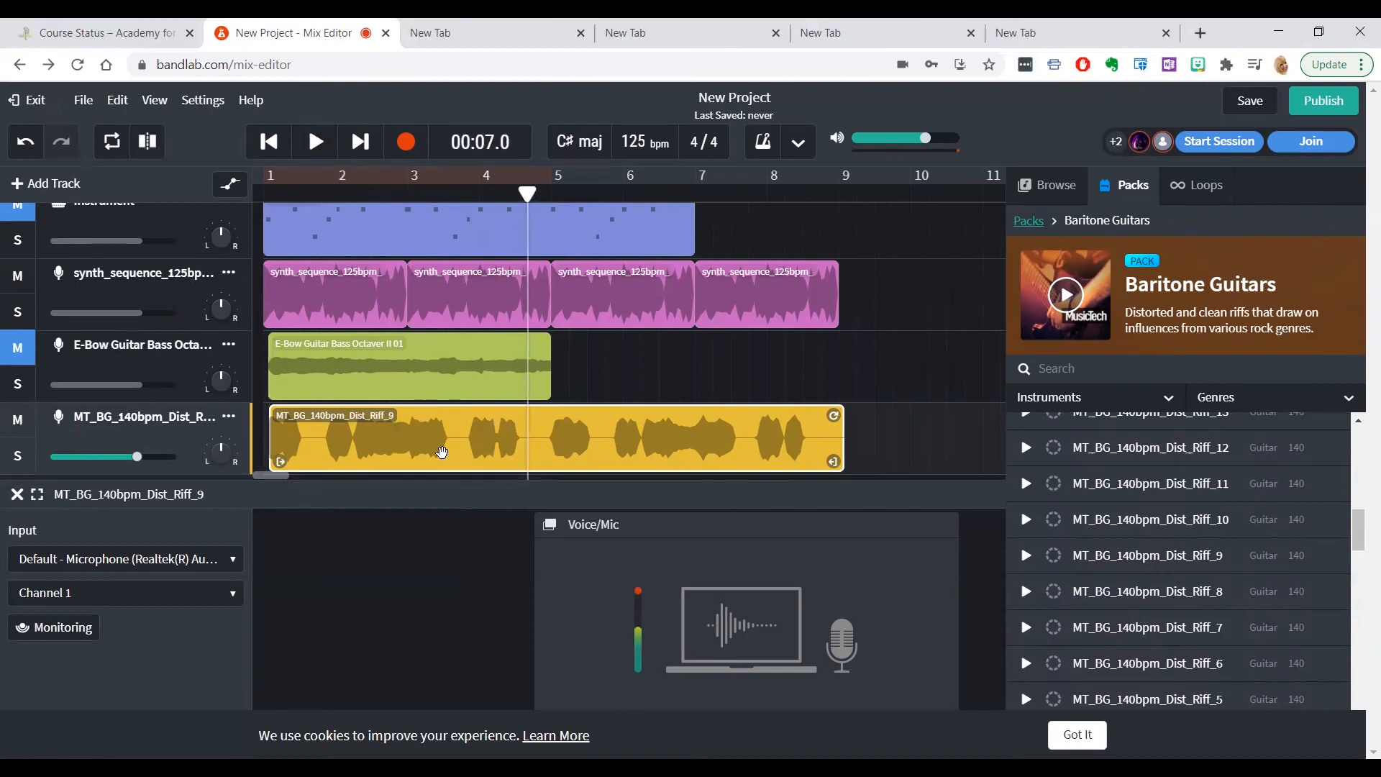
key(Delete)
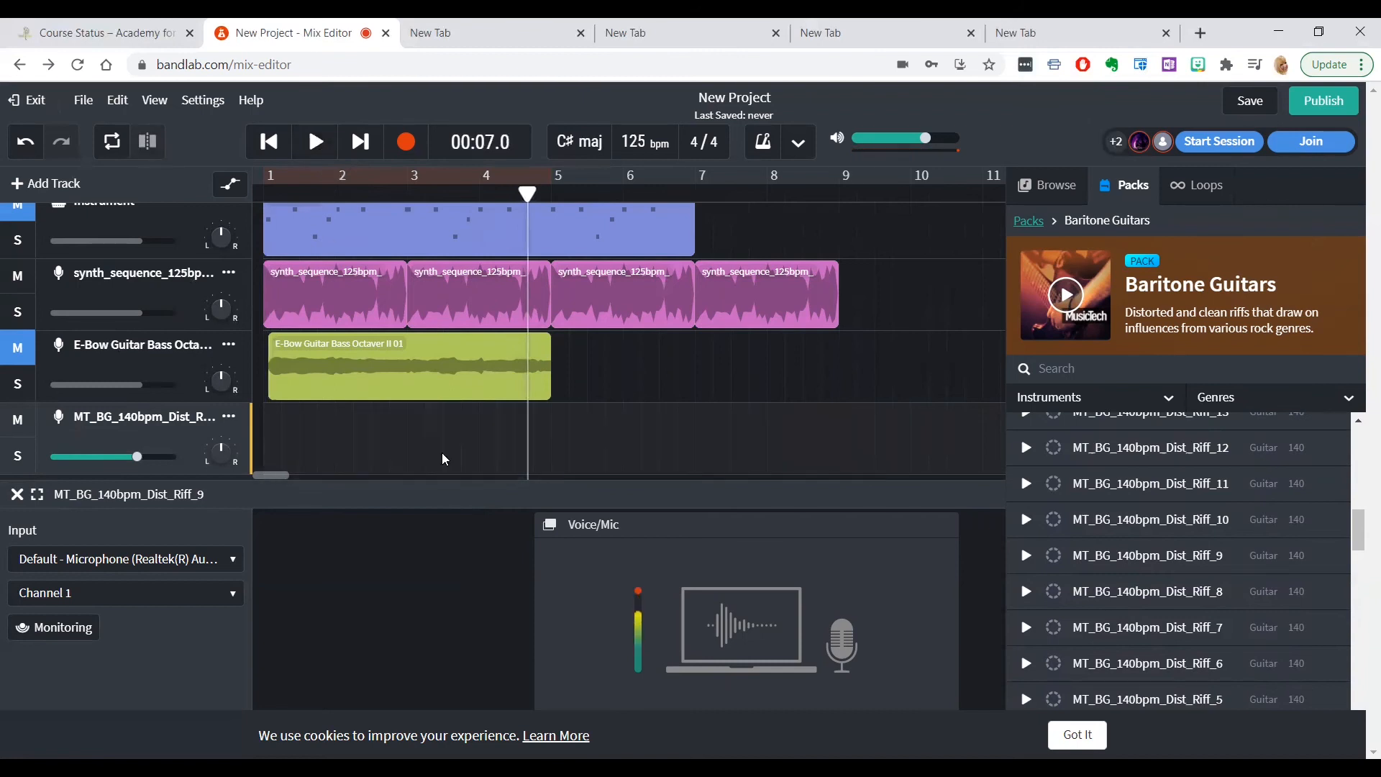
click(532, 375)
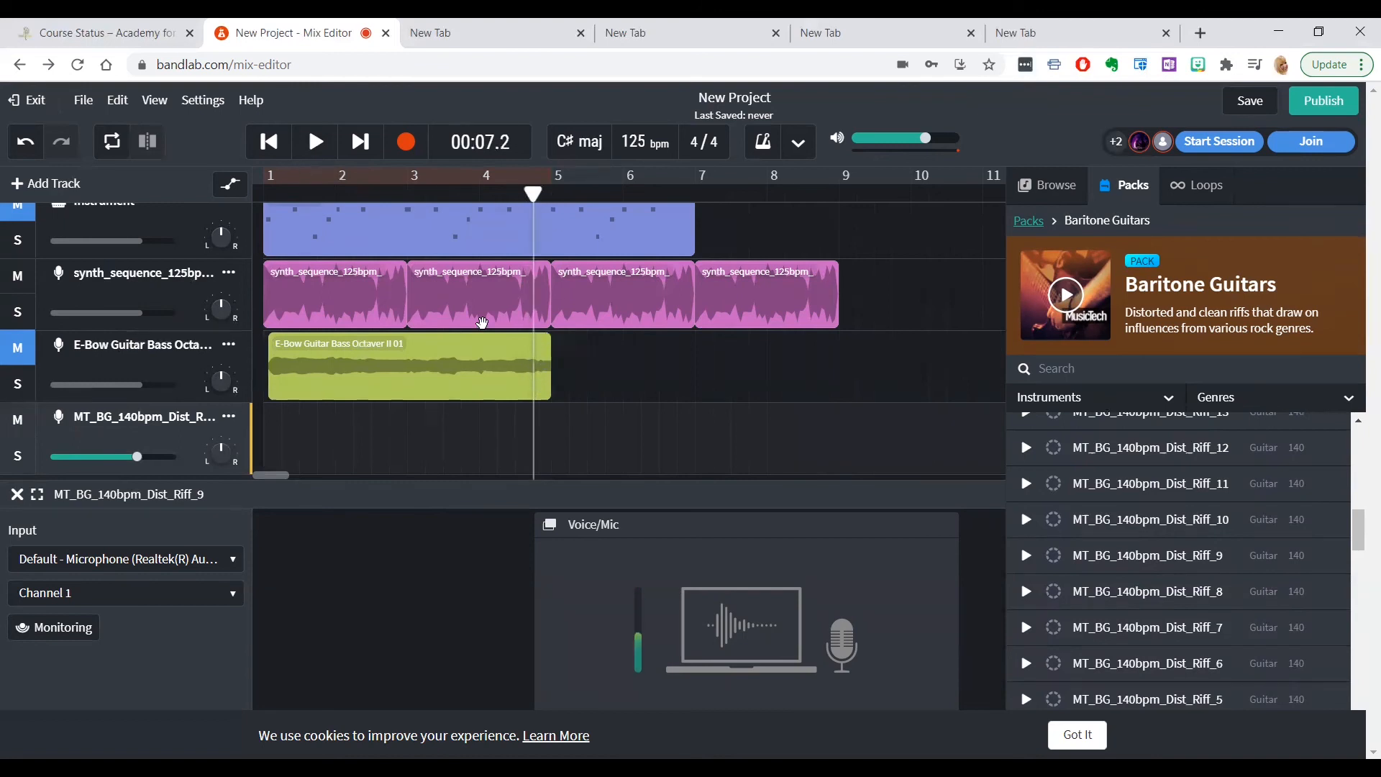
Listen to about 16 seconds of the mix from the start, past the last clips, and return the playhead to the start
scroll(482, 323, up, 3)
click(271, 141)
click(281, 148)
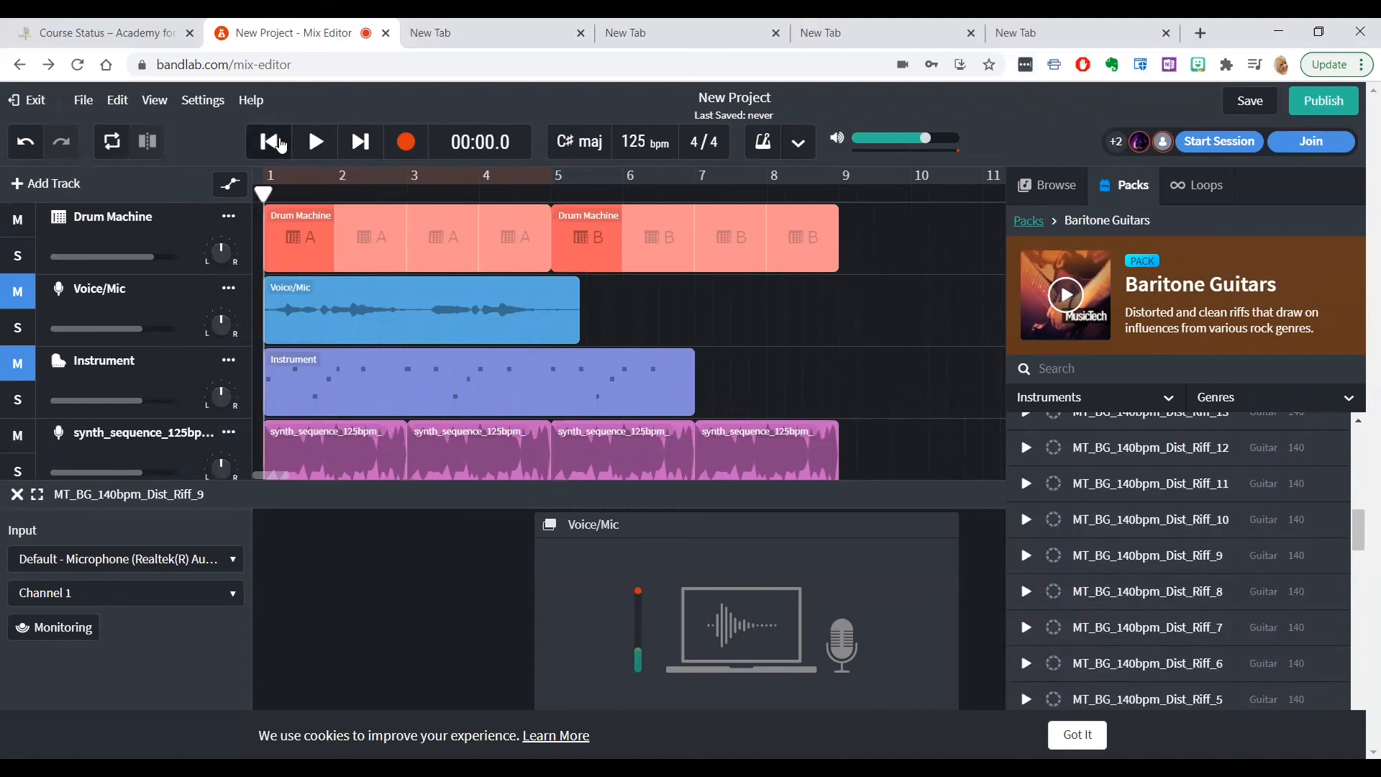
click(317, 144)
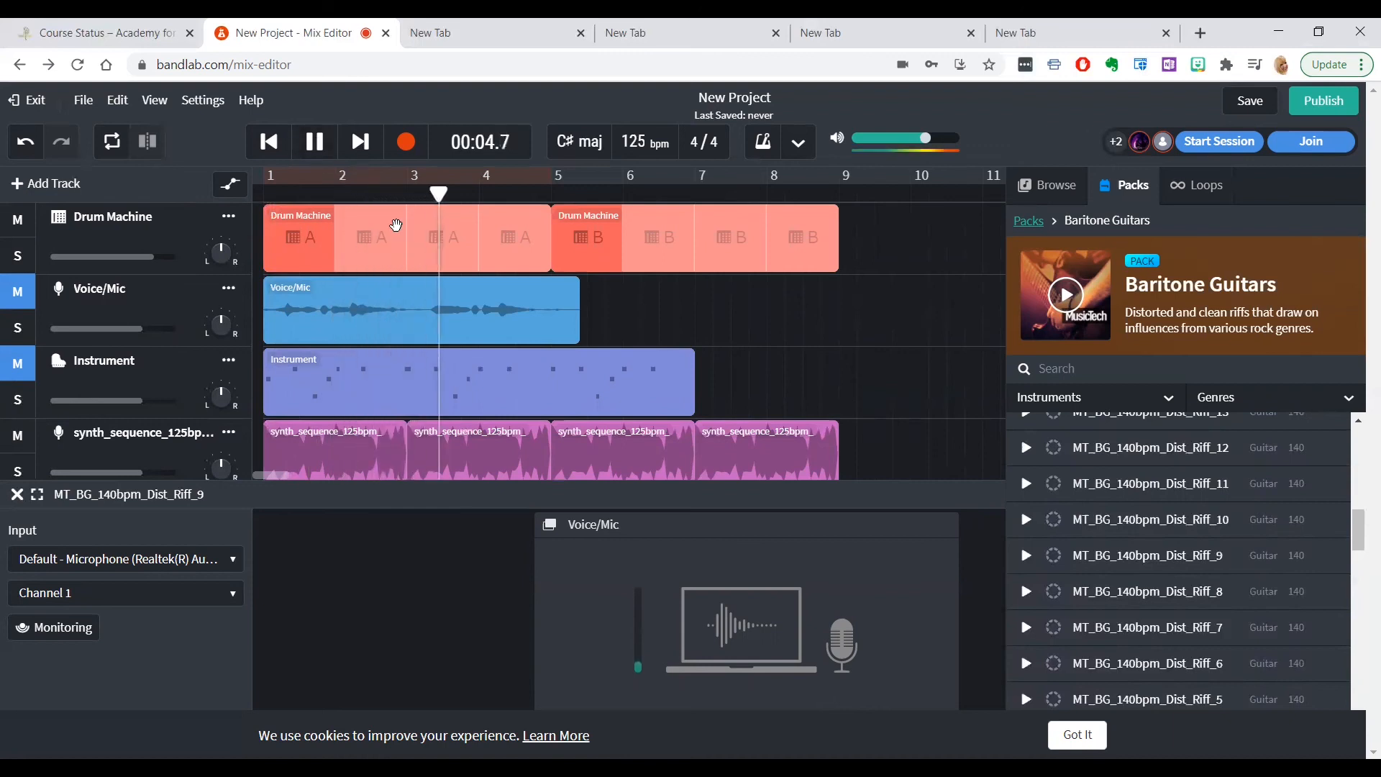
scroll(442, 261, down, 3)
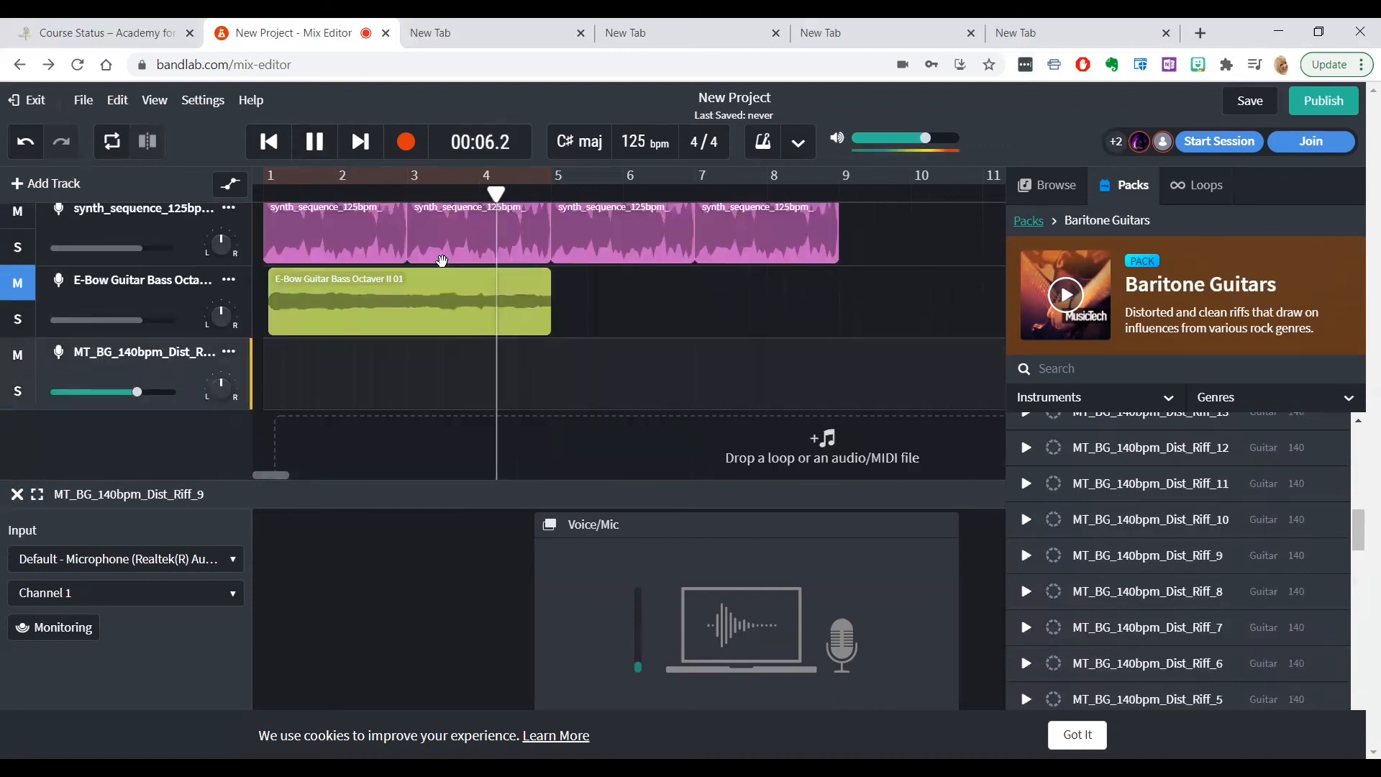
scroll(443, 260, up, 3)
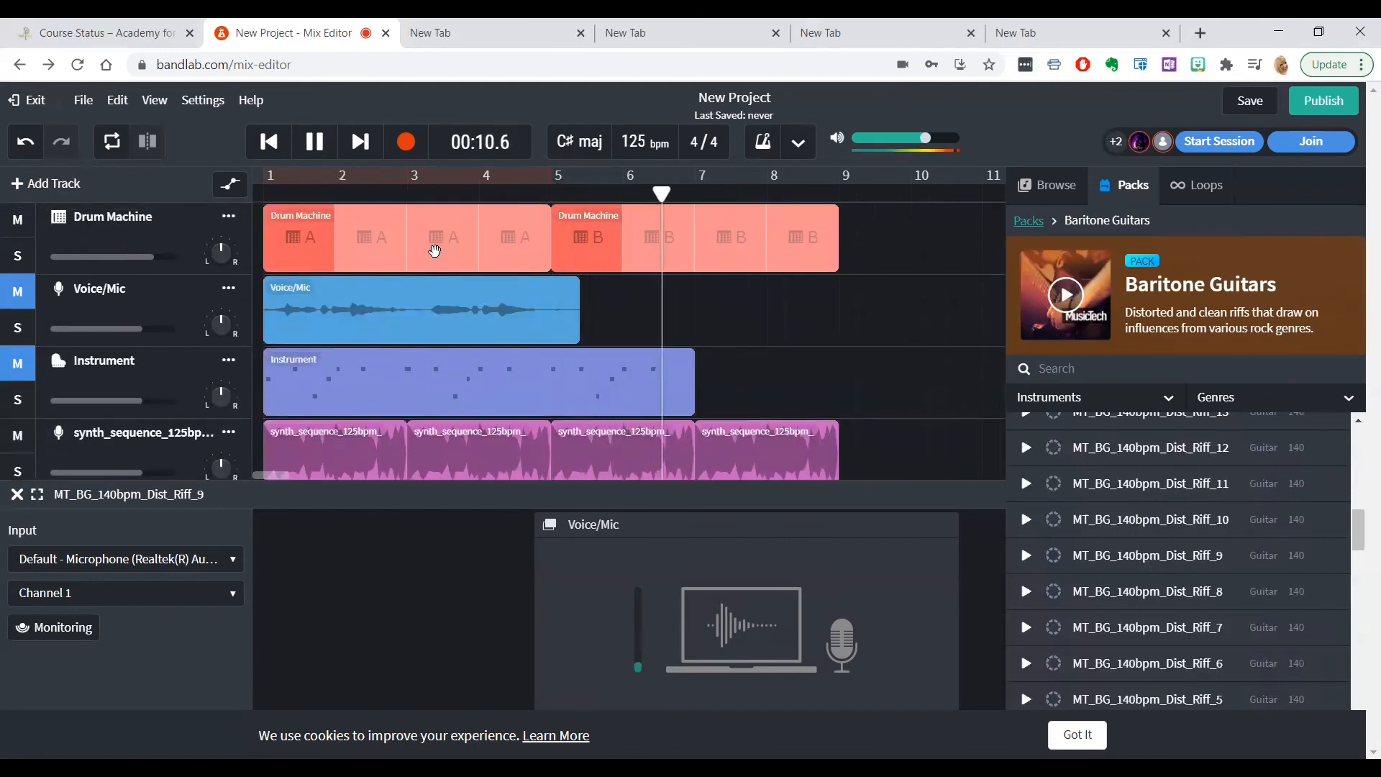
click(316, 143)
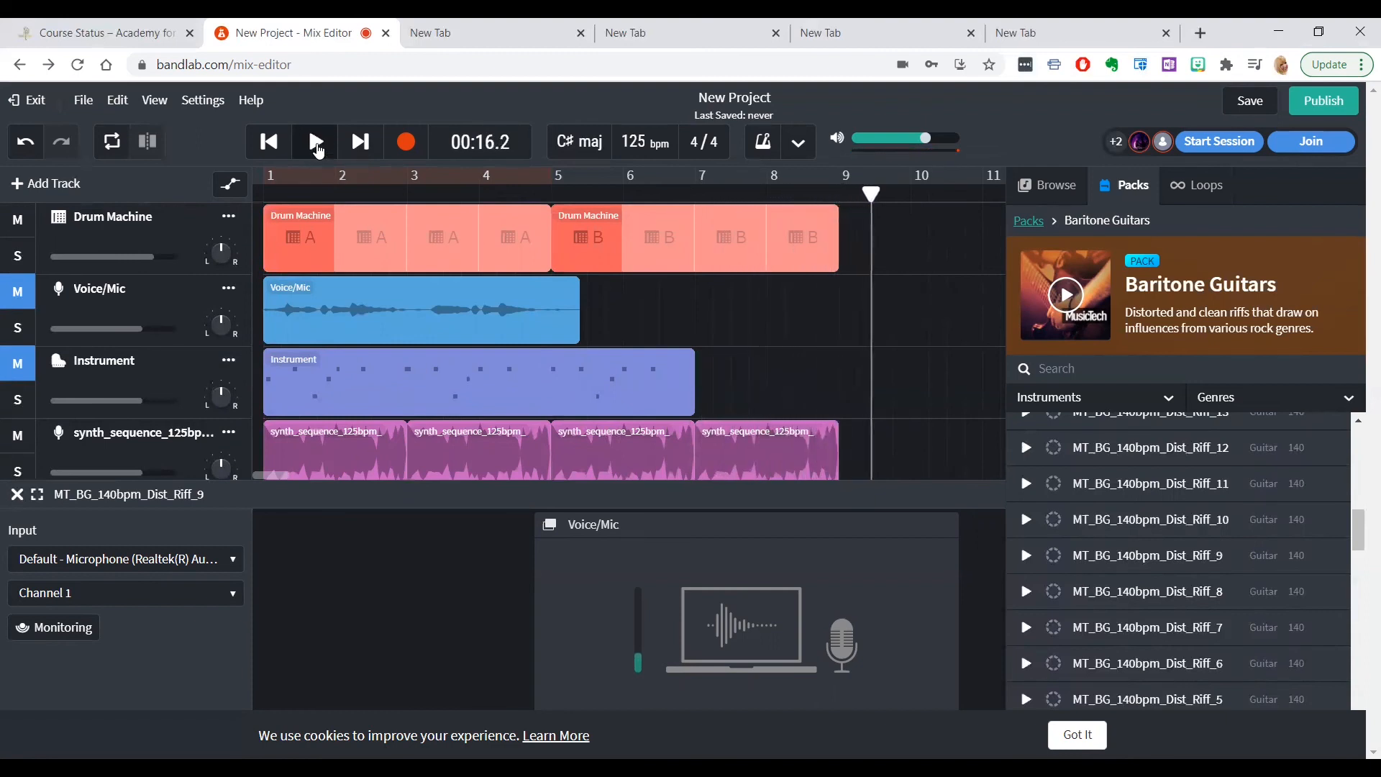
scroll(820, 413, down, 2)
scroll(791, 404, down, 2)
scroll(768, 403, up, 4)
click(268, 144)
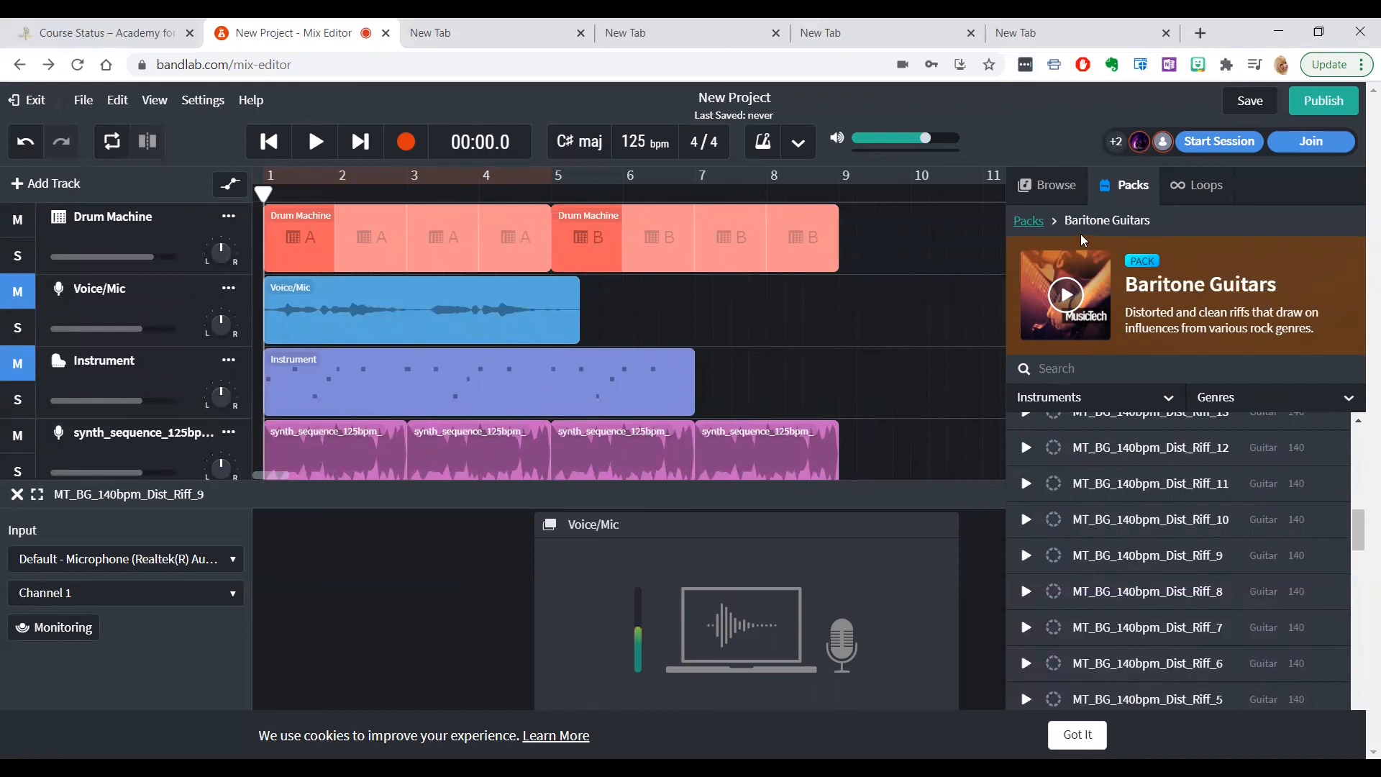
Show the complete list of loops, save the project, and dismiss the save notification
click(1210, 189)
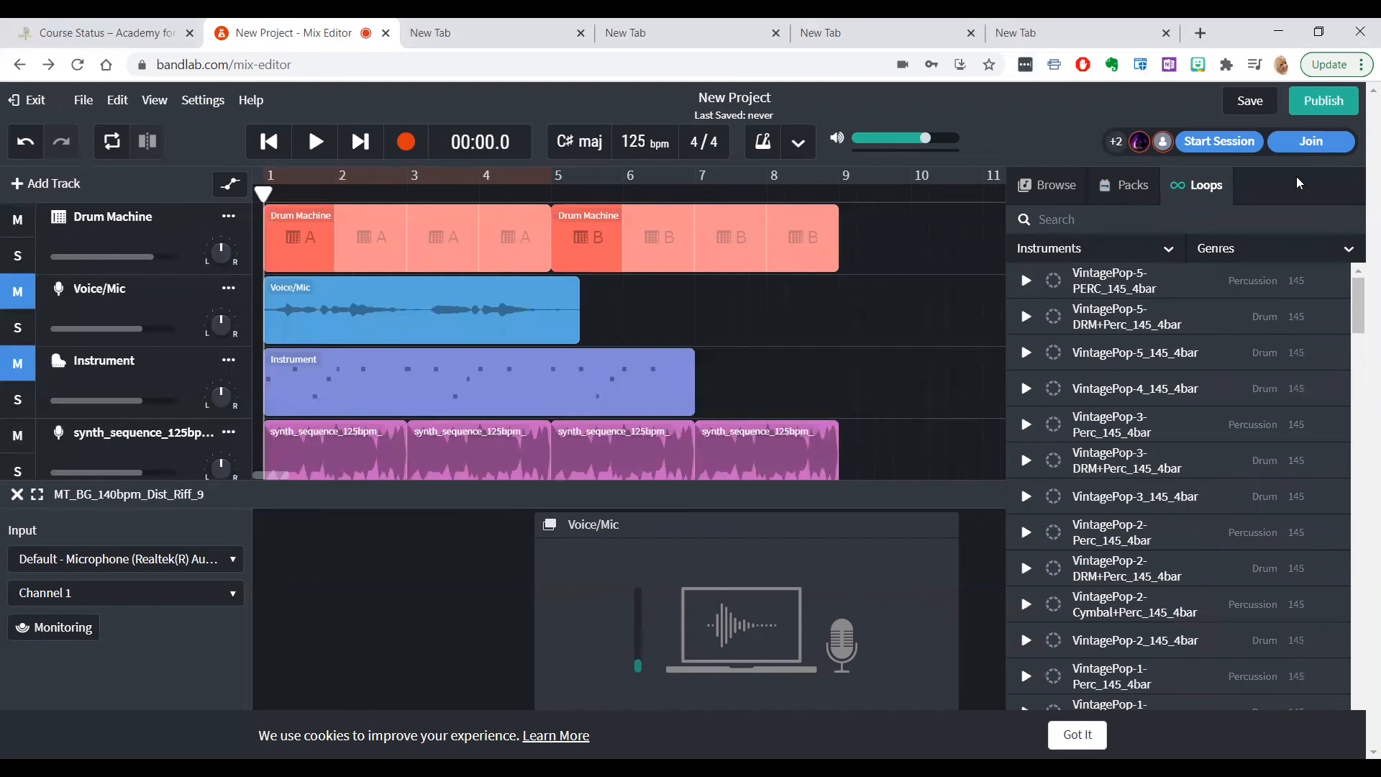
click(1252, 107)
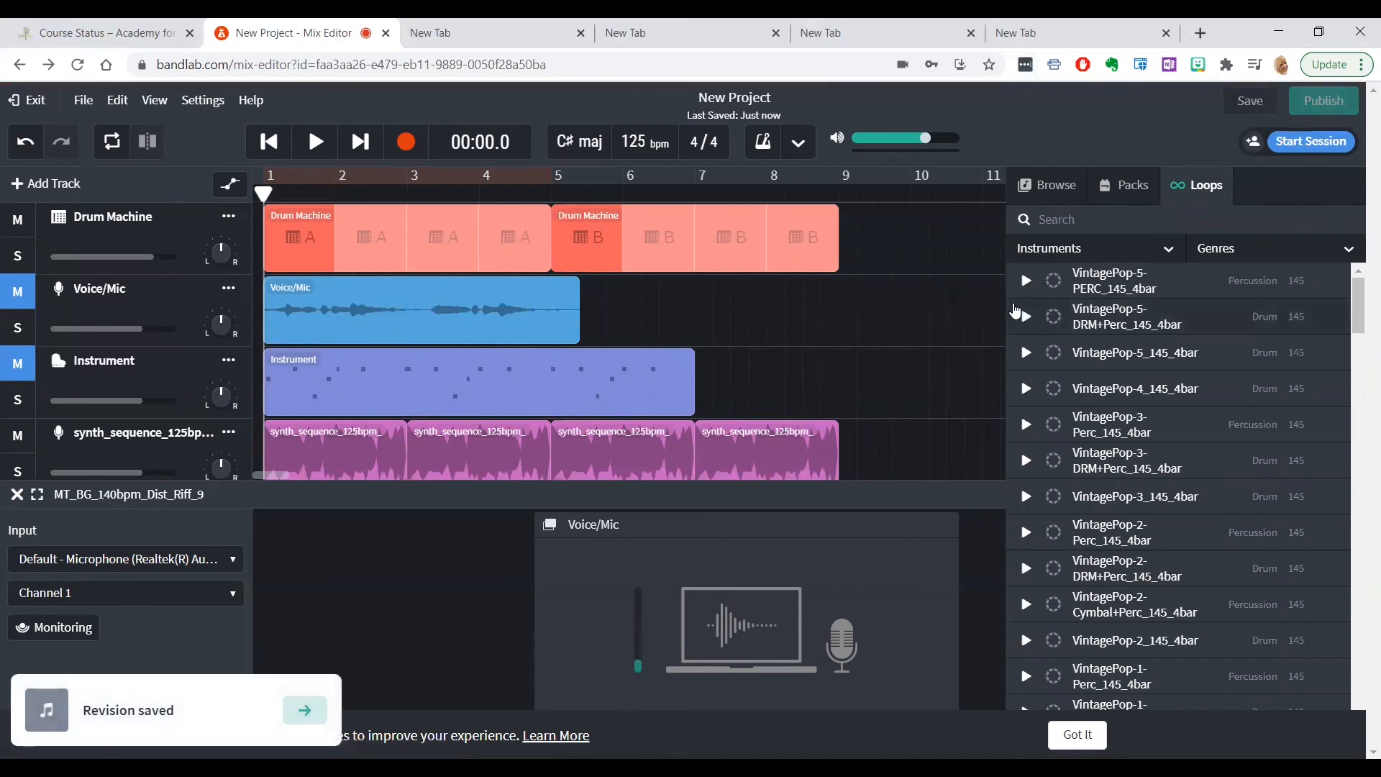
scroll(1123, 302, down, 5)
scroll(928, 283, down, 3)
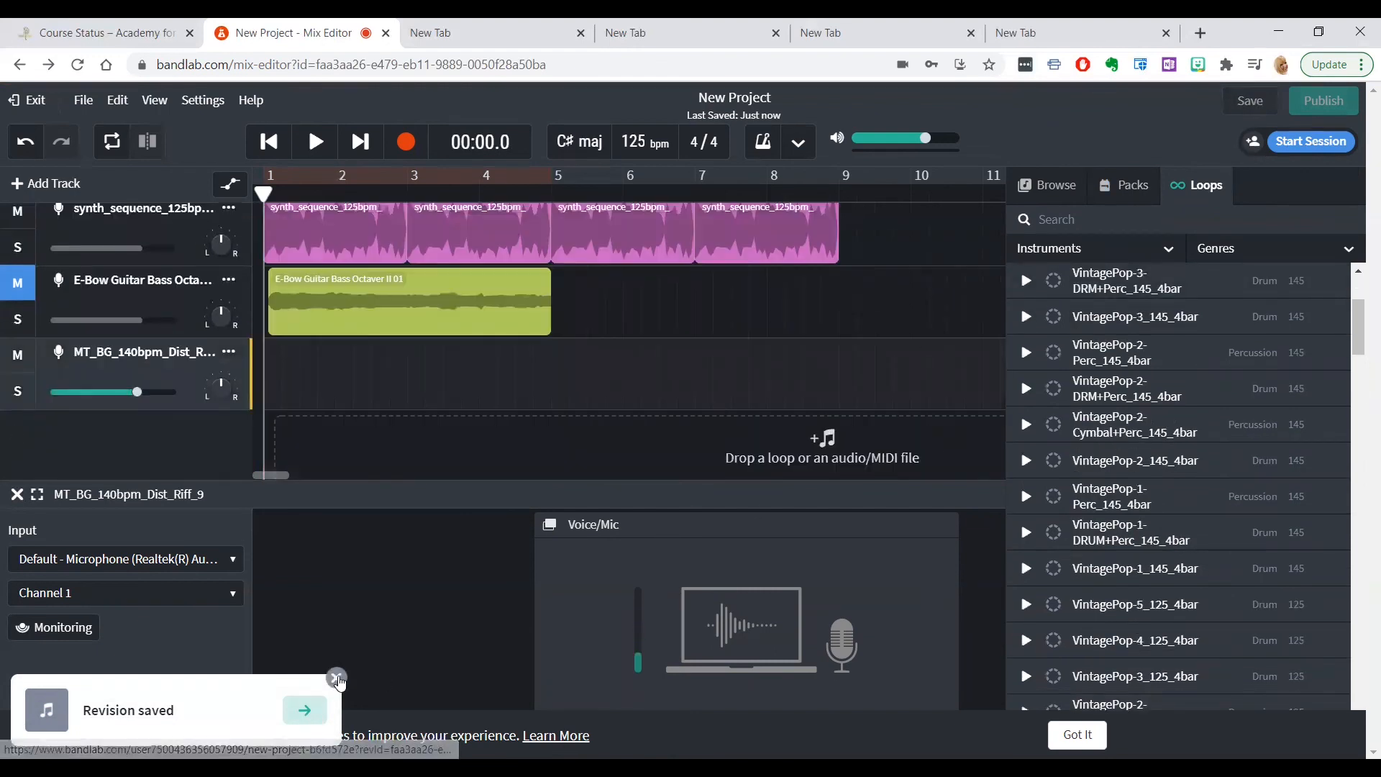
click(337, 679)
scroll(734, 399, up, 3)
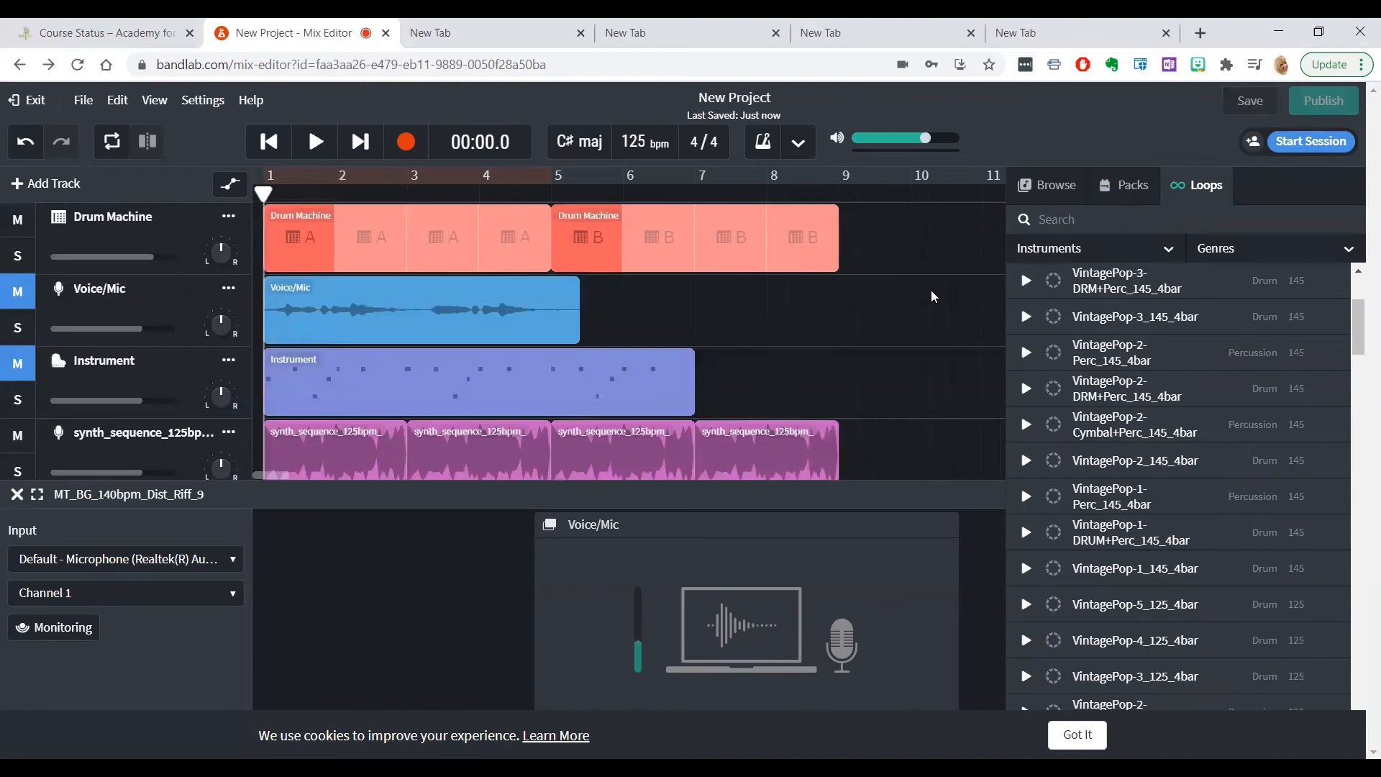